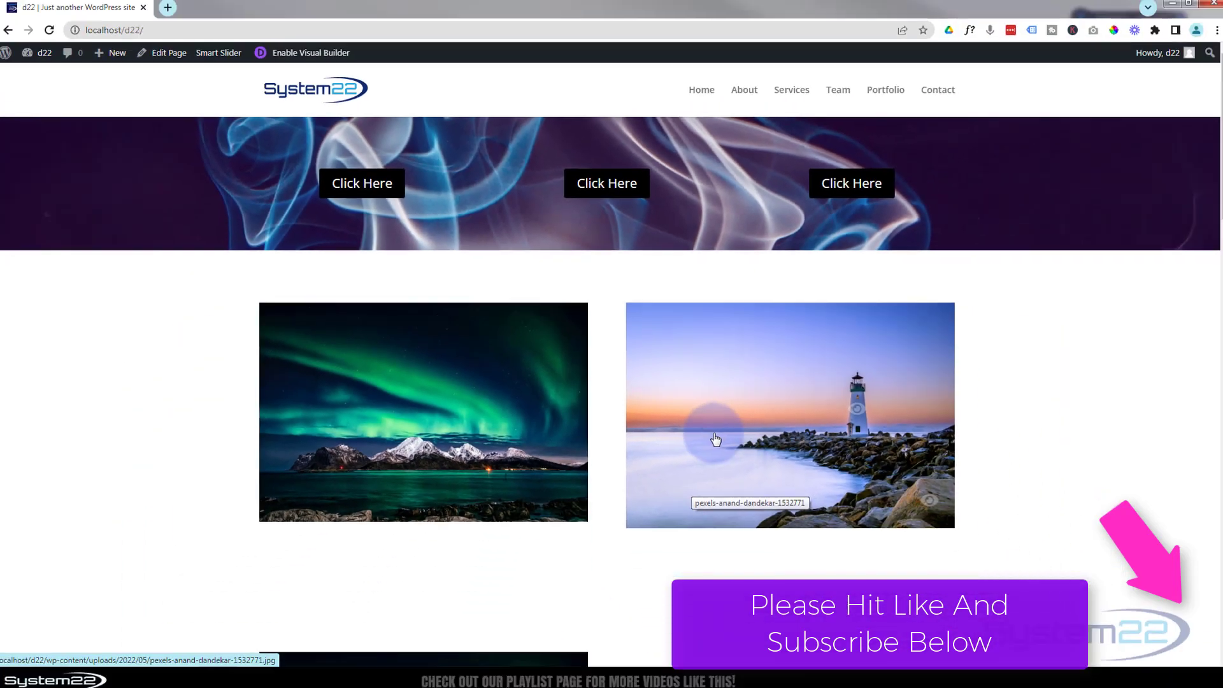
# Step: Preview the finished lighthouse image in its lightbox and test the two eye icon links placed on it
pyautogui.click(716, 440)
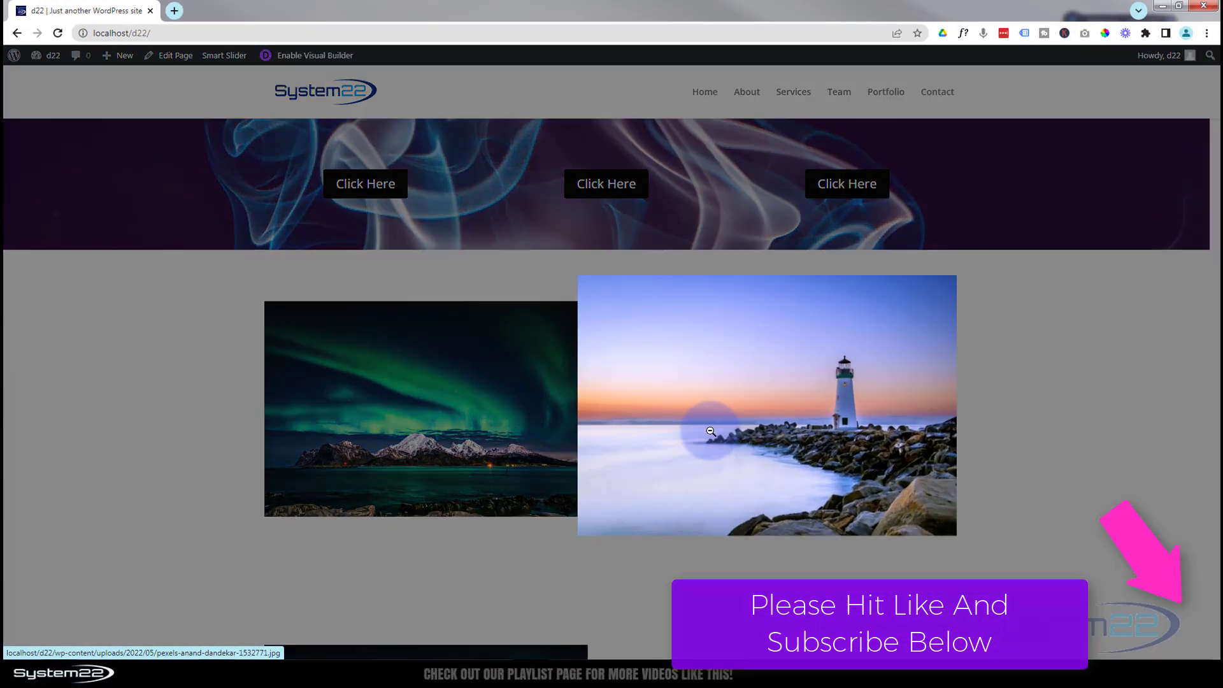
pyautogui.click(1124, 412)
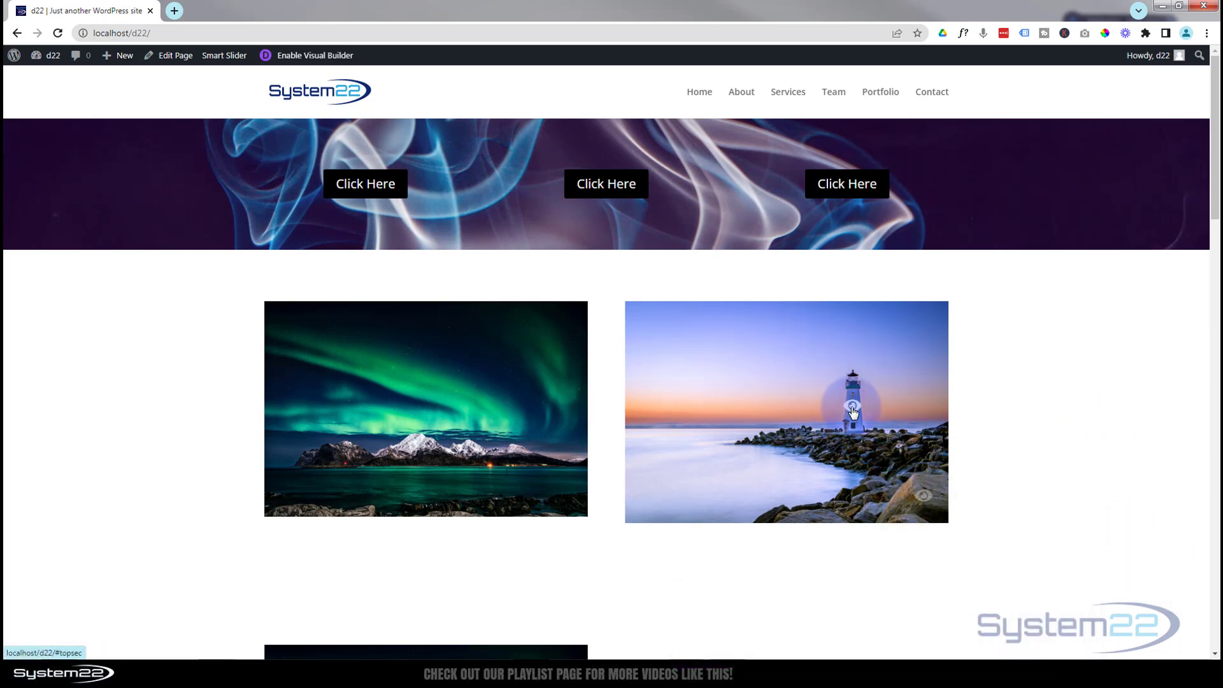
pyautogui.scroll(-3, 992, 468)
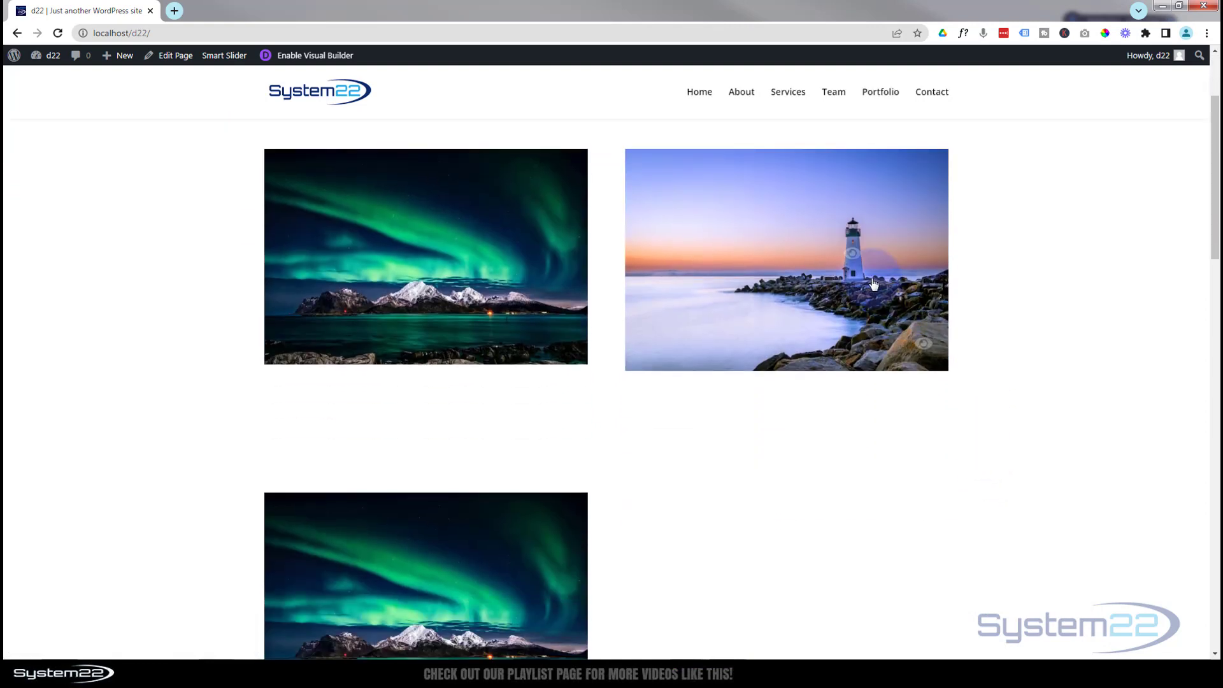
pyautogui.click(852, 257)
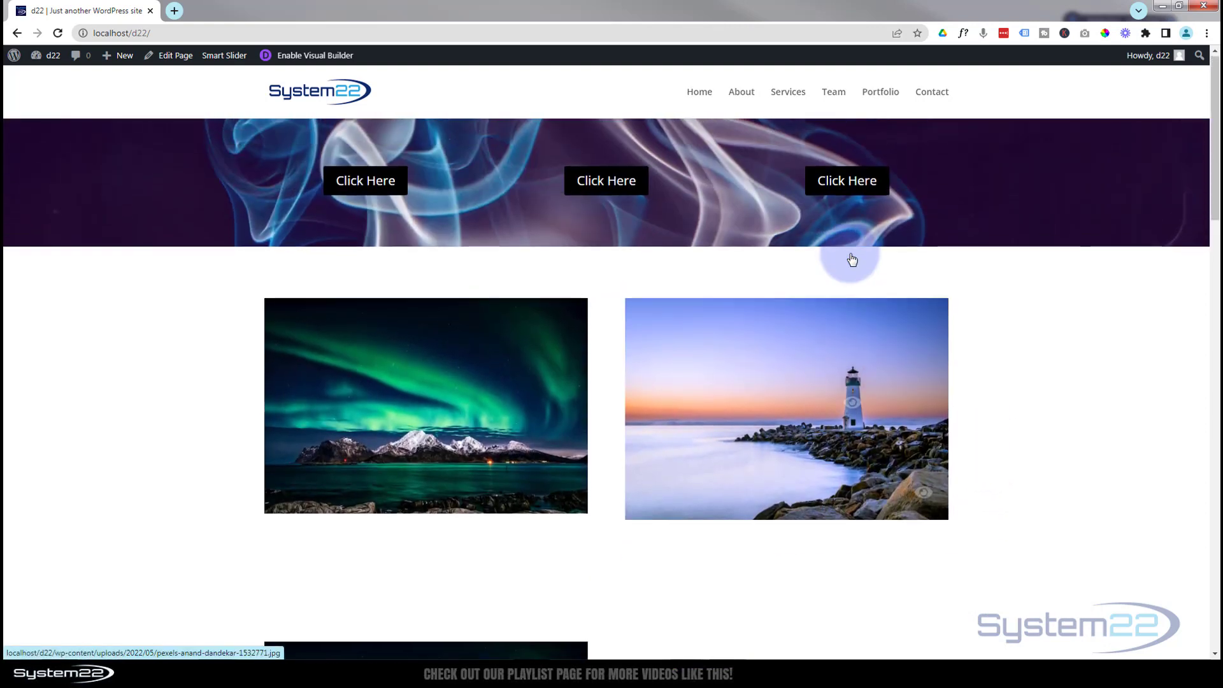
pyautogui.click(926, 499)
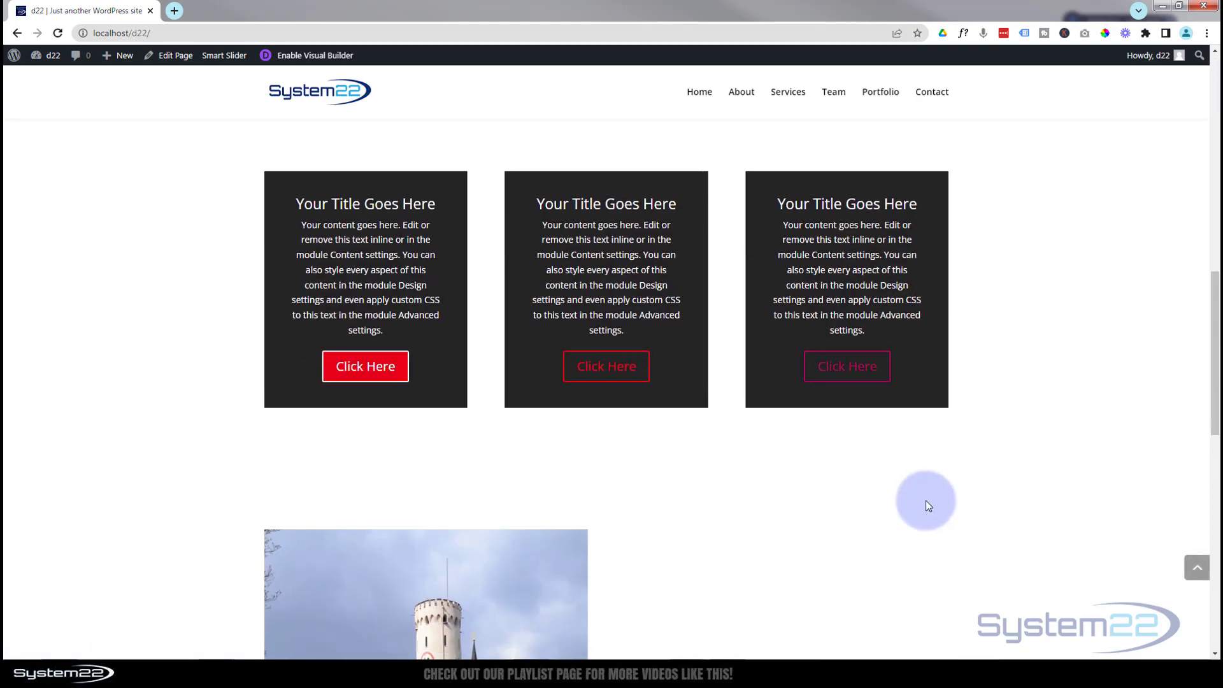
pyautogui.scroll(13, 926, 500)
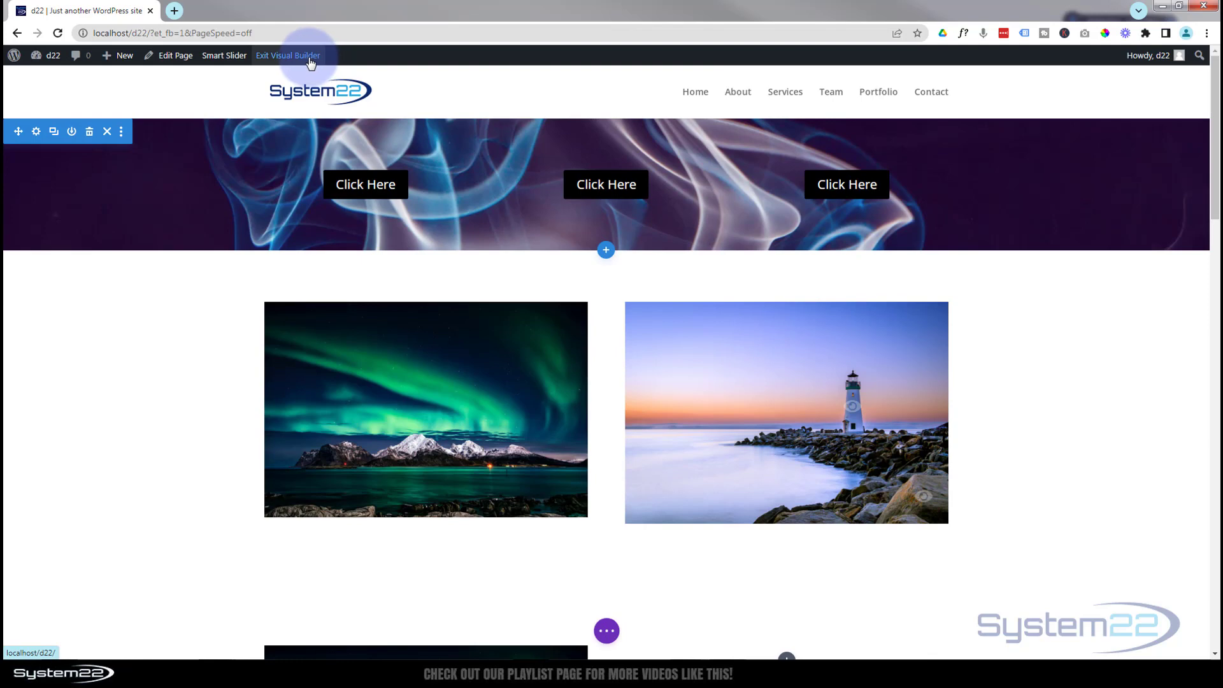
# Step: Insert an Image module in the empty column beside the aurora image in the section above the three blurbs
pyautogui.scroll(-4, 322, 144)
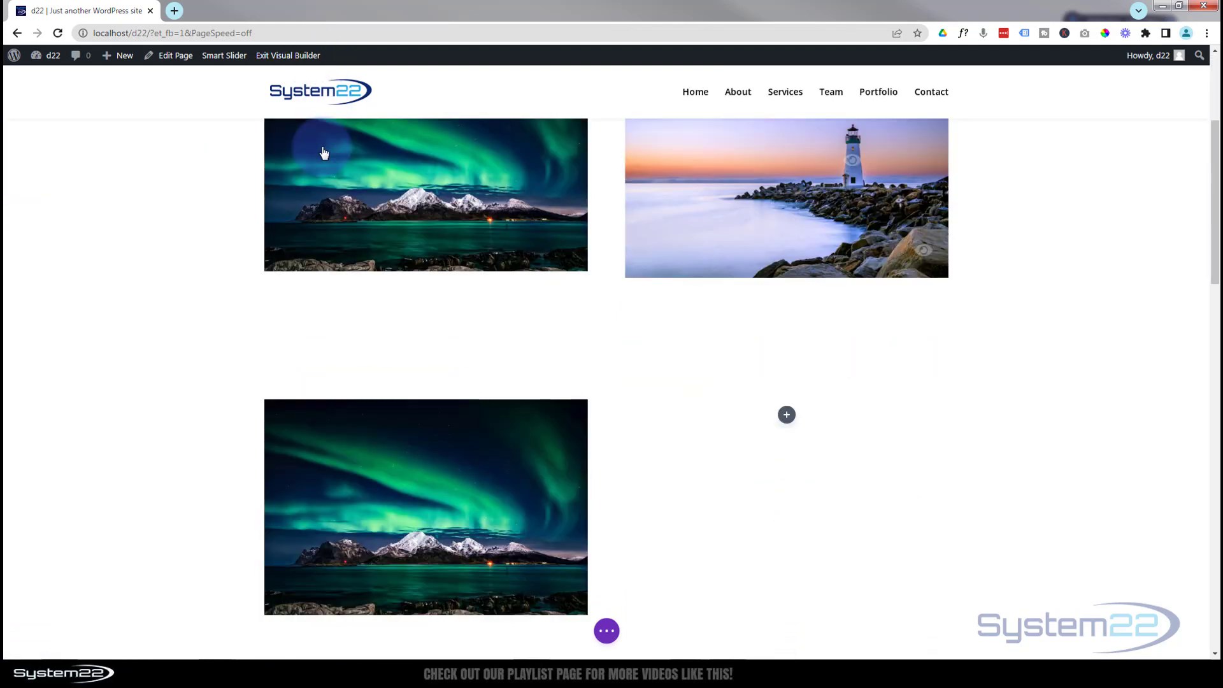
pyautogui.scroll(-3, 323, 155)
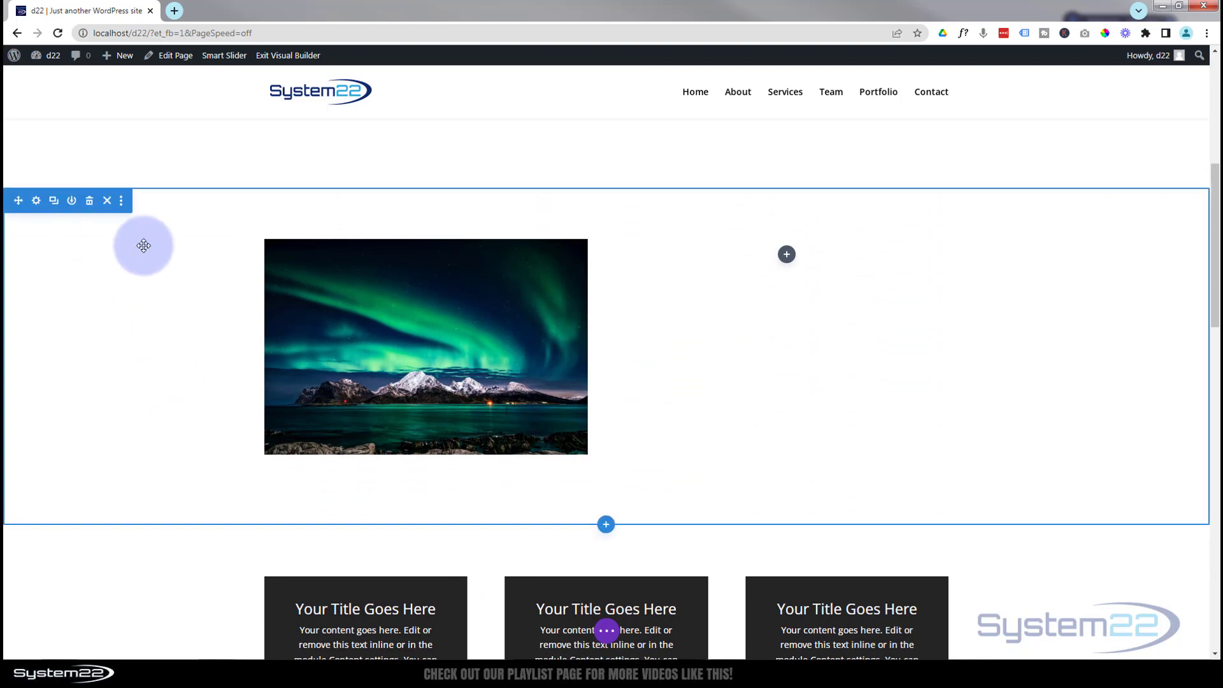
pyautogui.moveTo(327, 232)
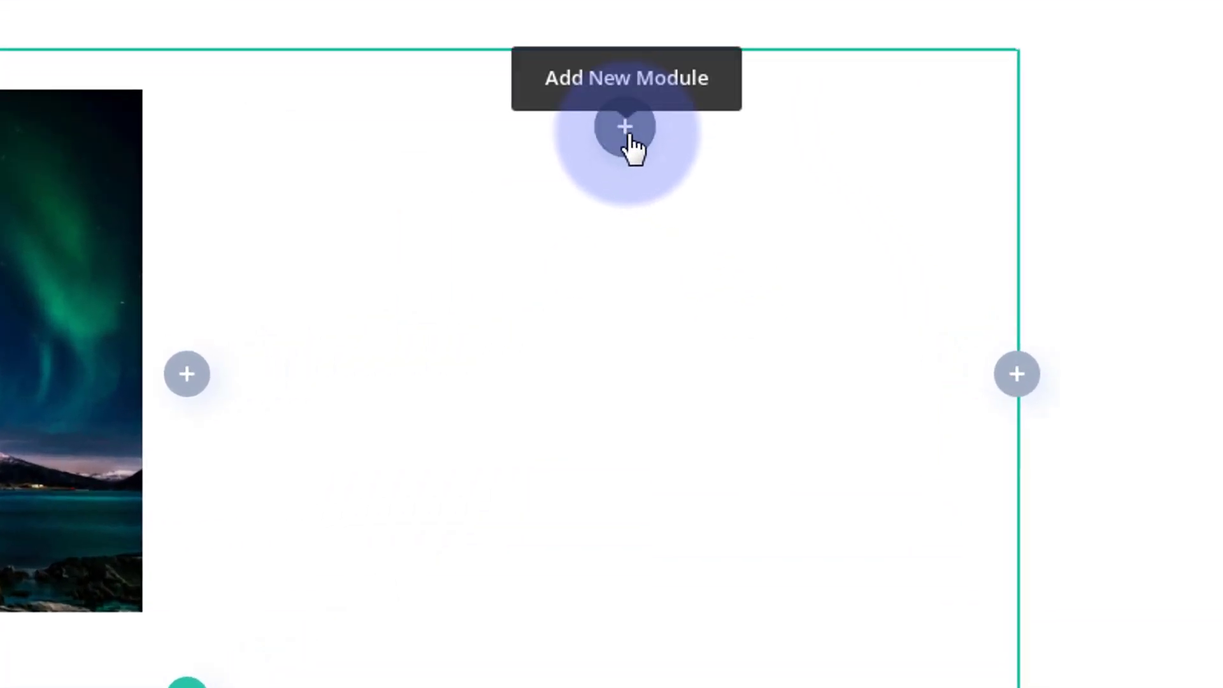
pyautogui.click(626, 130)
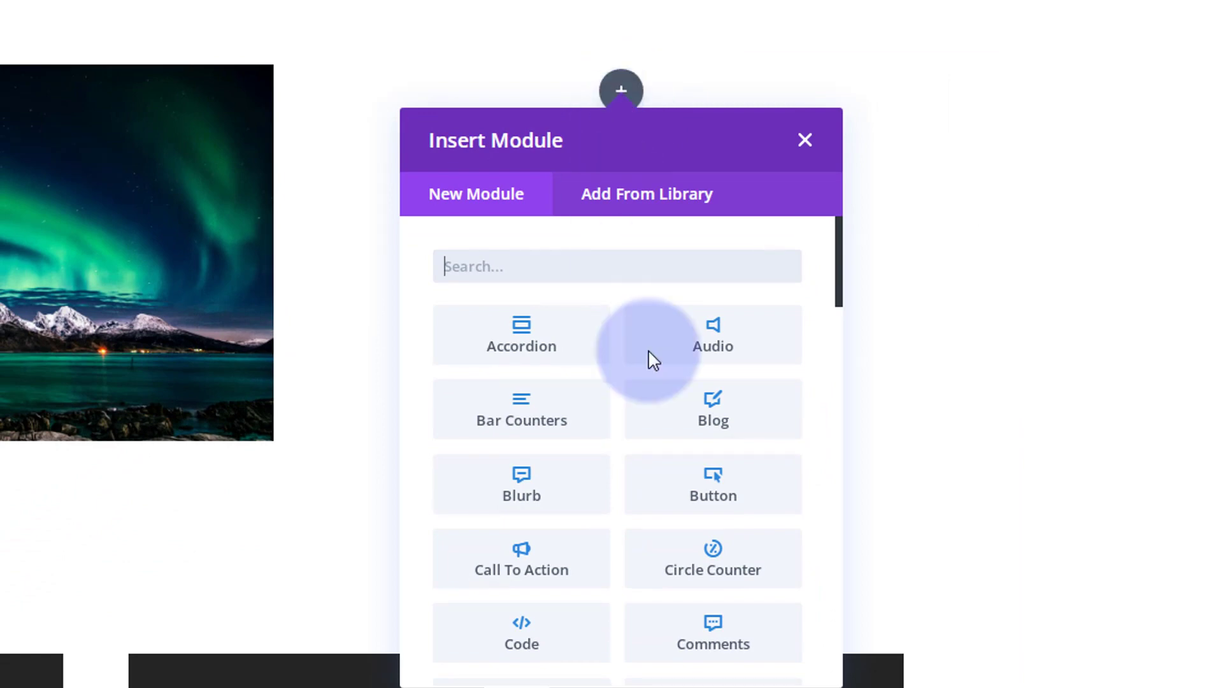
pyautogui.scroll(-5, 592, 412)
pyautogui.scroll(-5, 592, 407)
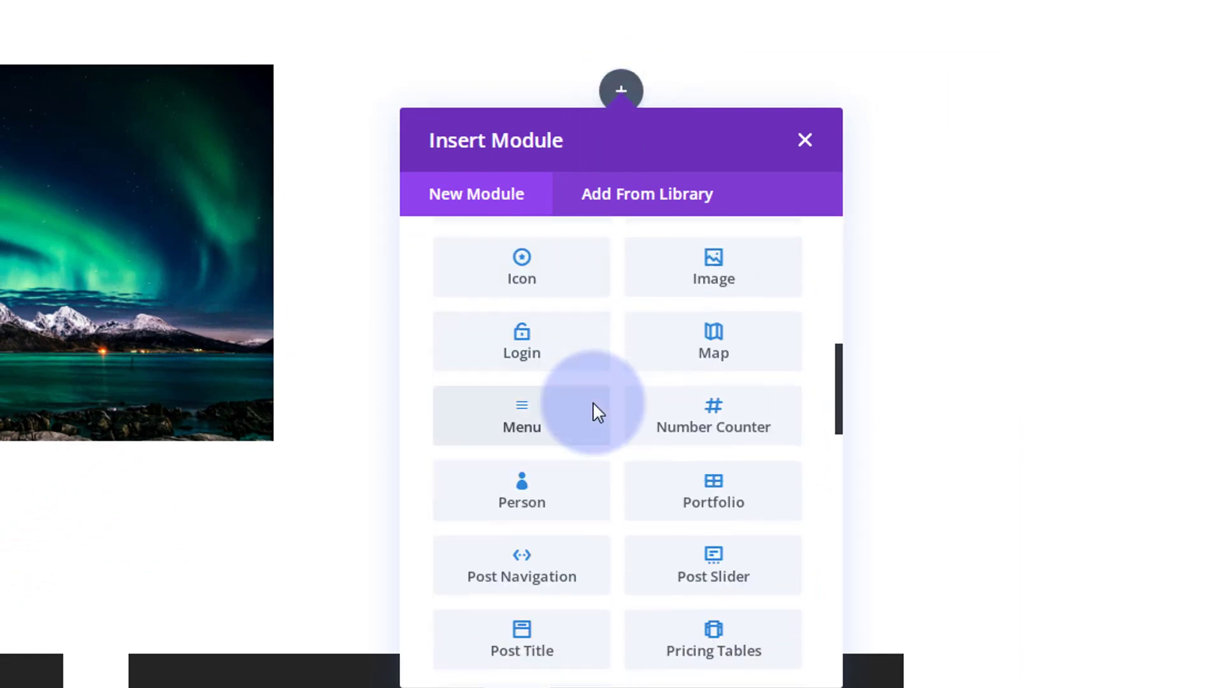
pyautogui.click(712, 280)
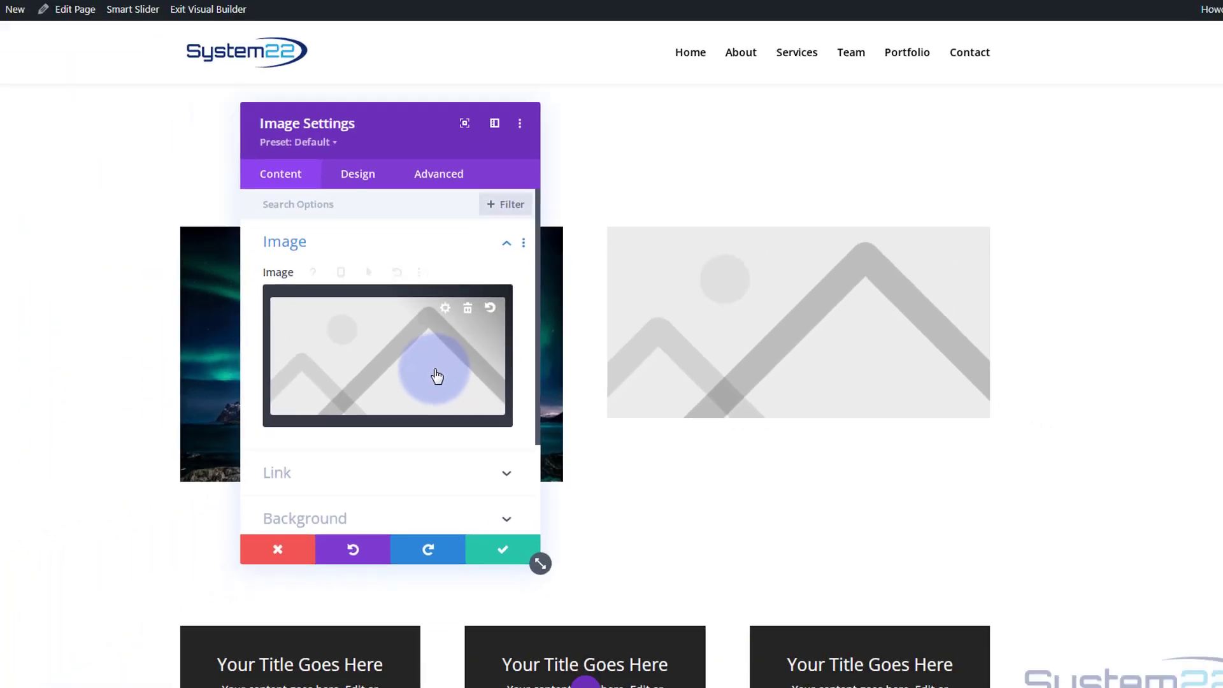
# Step: Replace the placeholder with the lighthouse-at-sunset photo from the media library
pyautogui.click(437, 376)
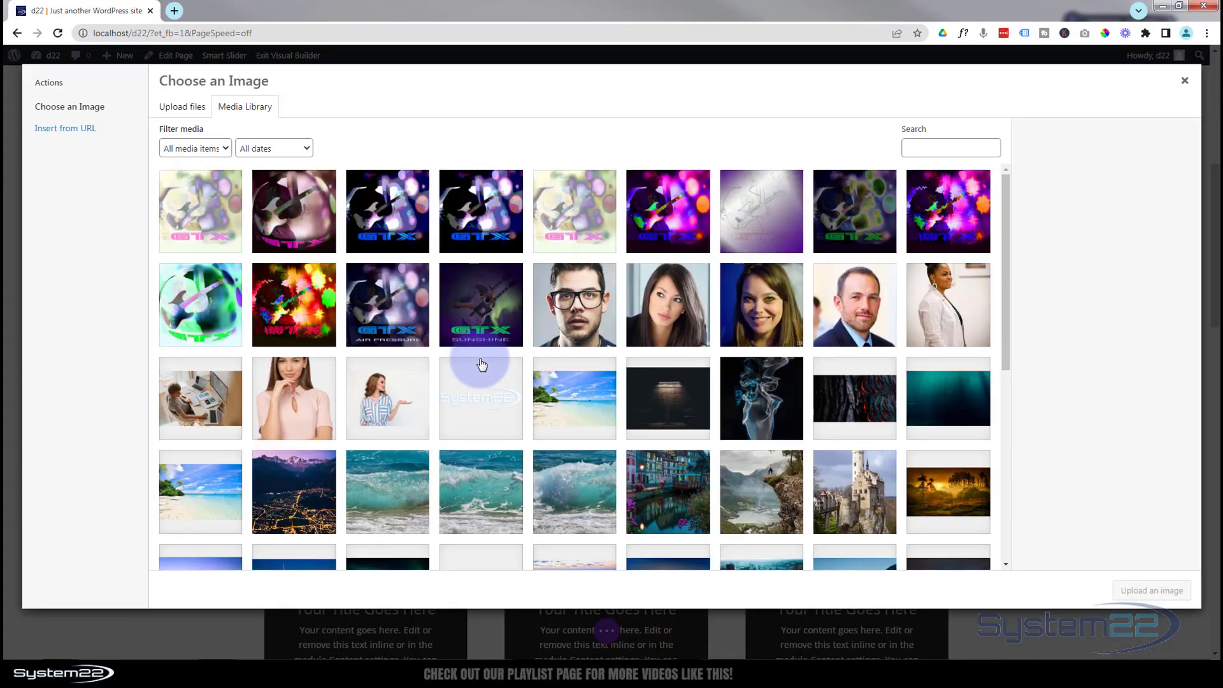
pyautogui.scroll(-4, 482, 365)
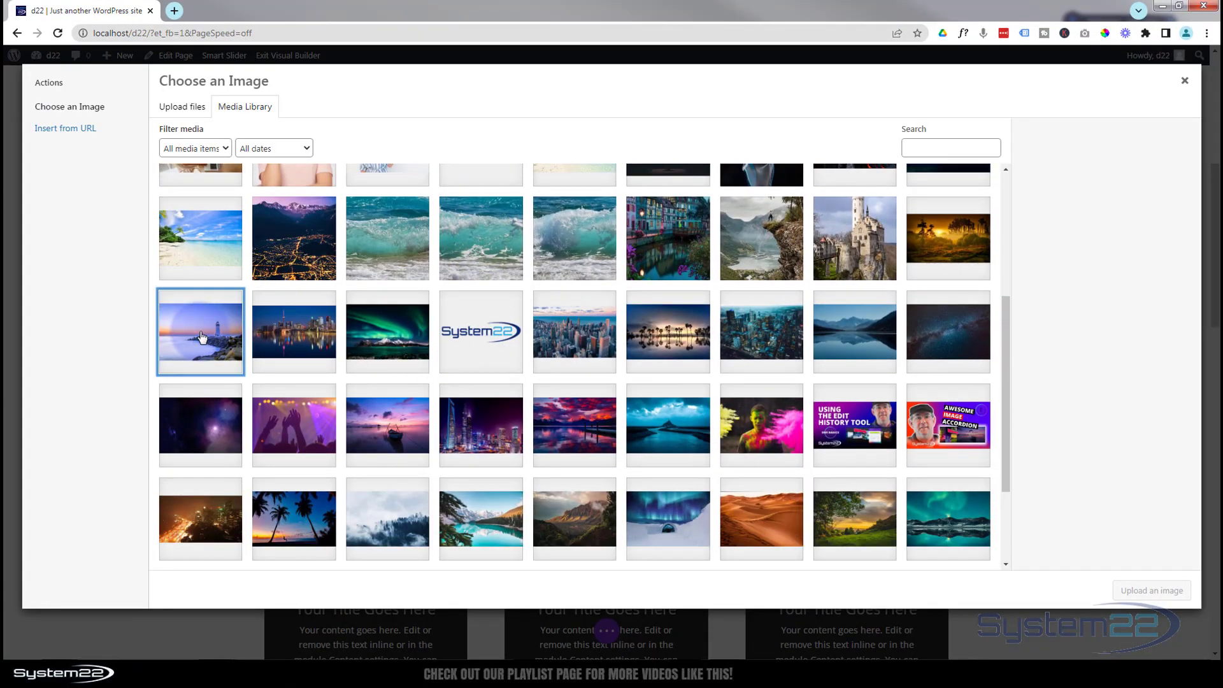
pyautogui.click(201, 338)
pyautogui.click(1170, 591)
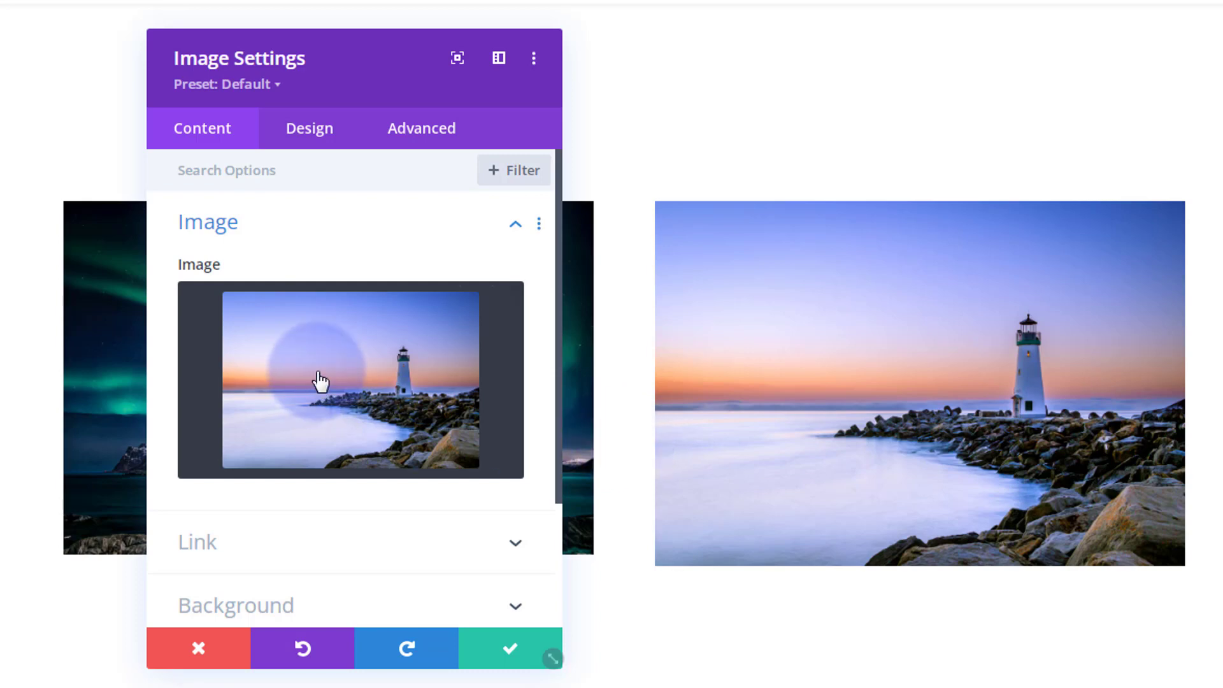
# Step: Enable Open in Lightbox in the lighthouse image's link settings and save the module
pyautogui.scroll(-3, 305, 313)
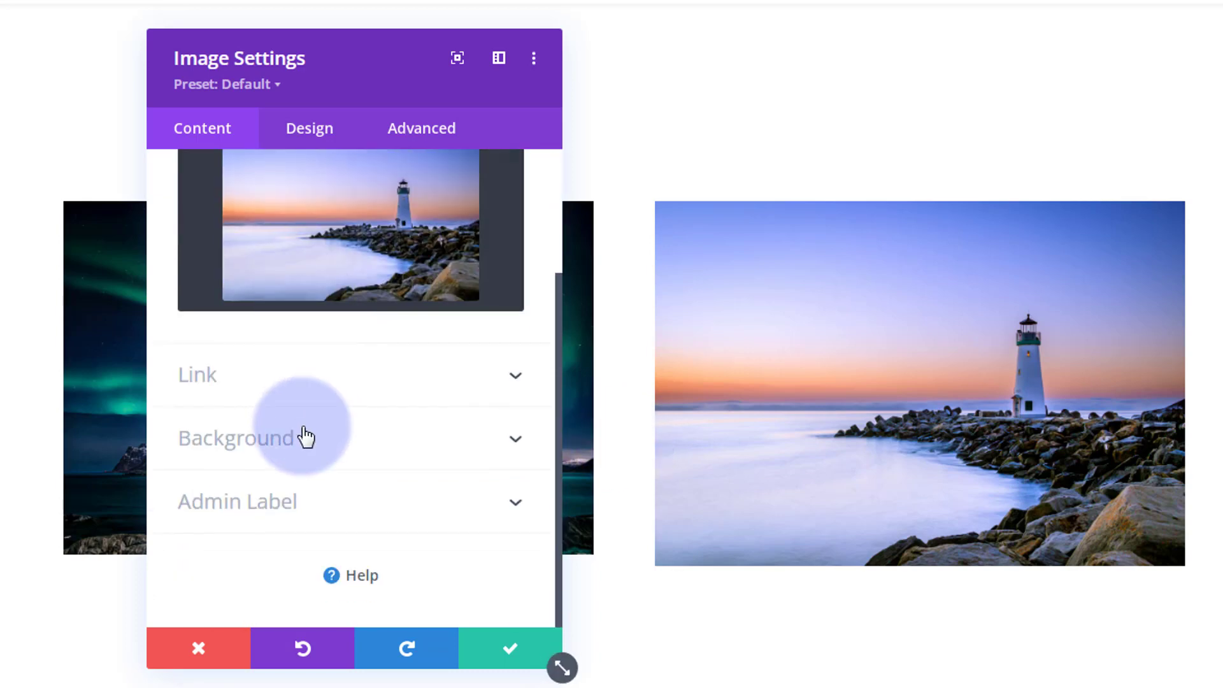
pyautogui.click(323, 382)
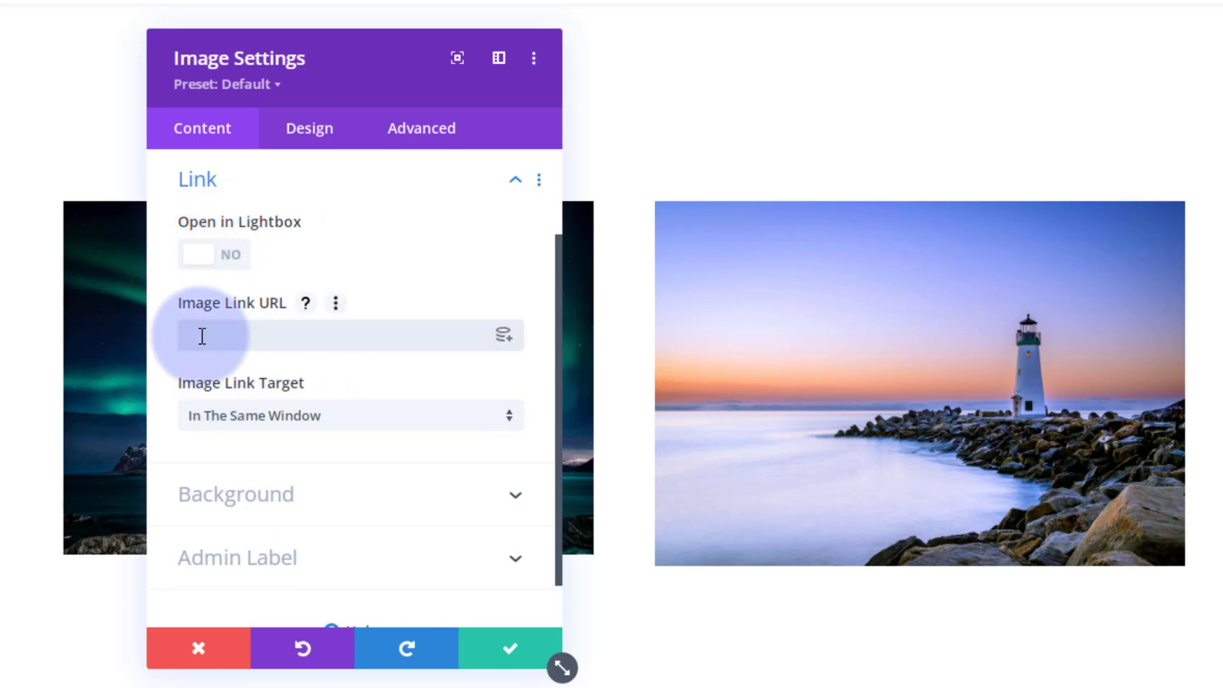
pyautogui.click(179, 339)
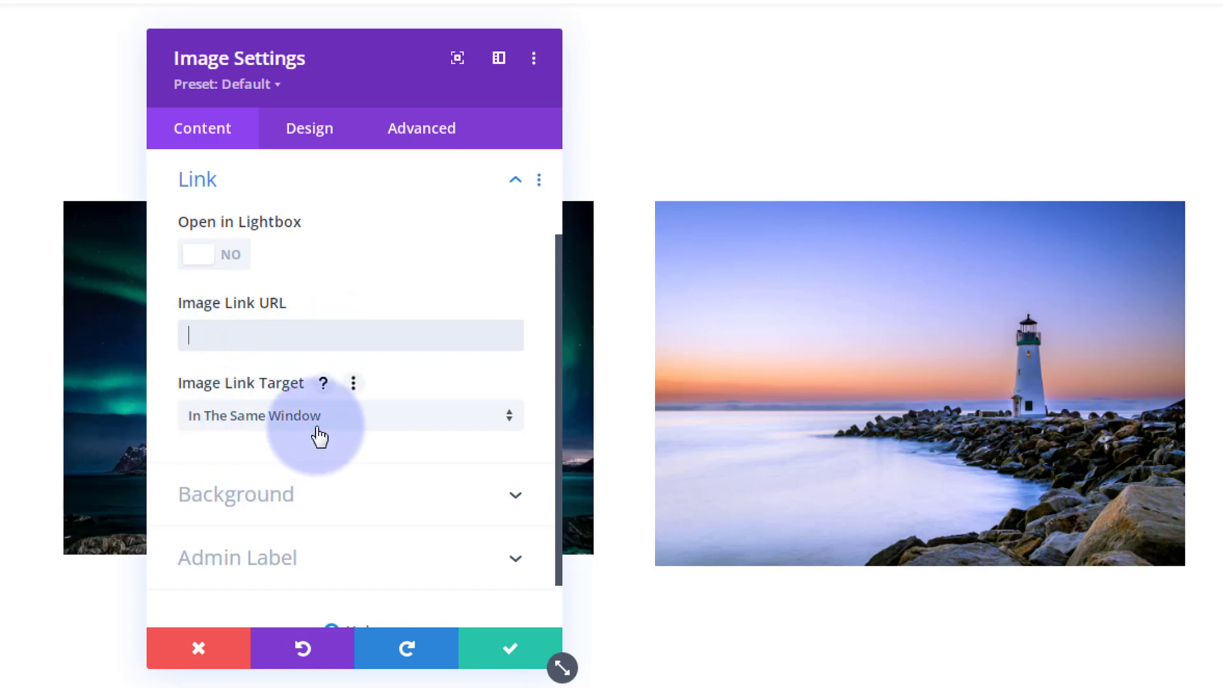
pyautogui.click(350, 421)
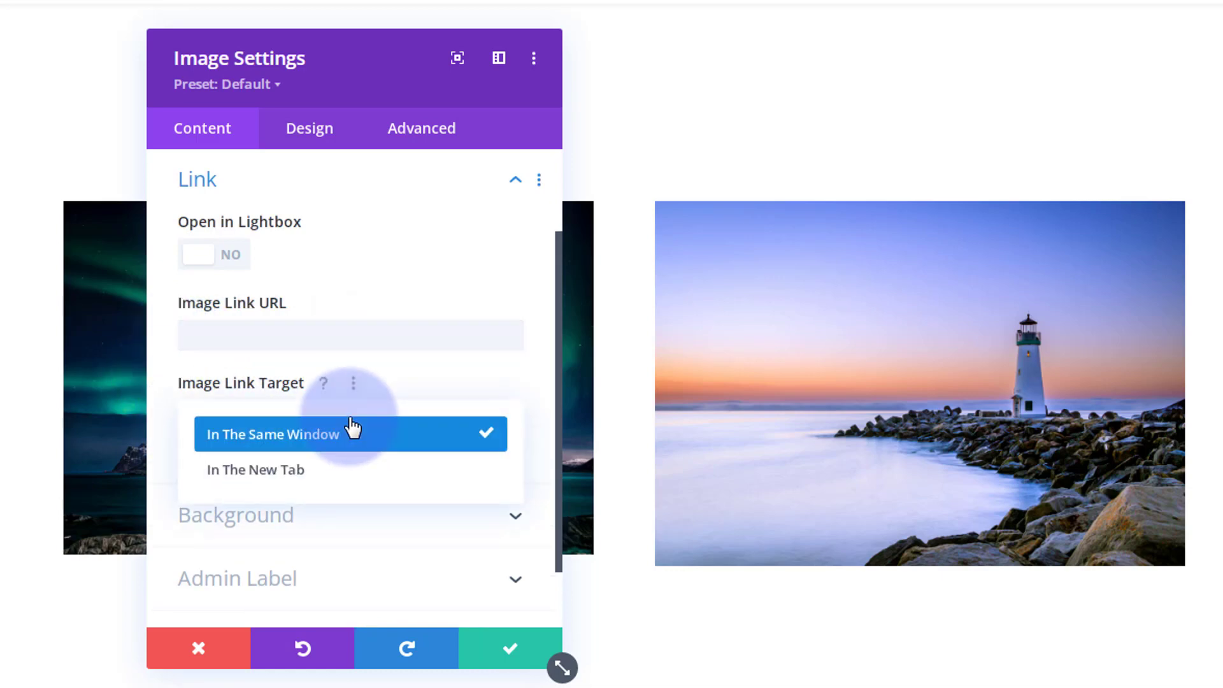
pyautogui.click(167, 432)
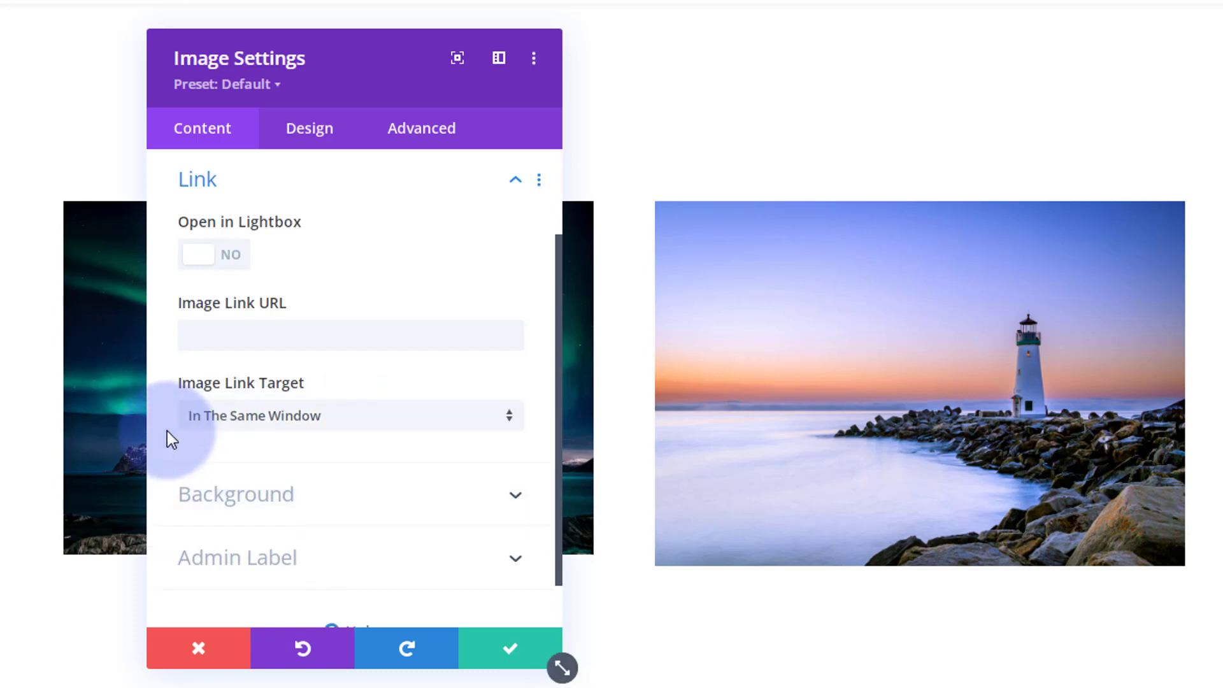
pyautogui.click(228, 258)
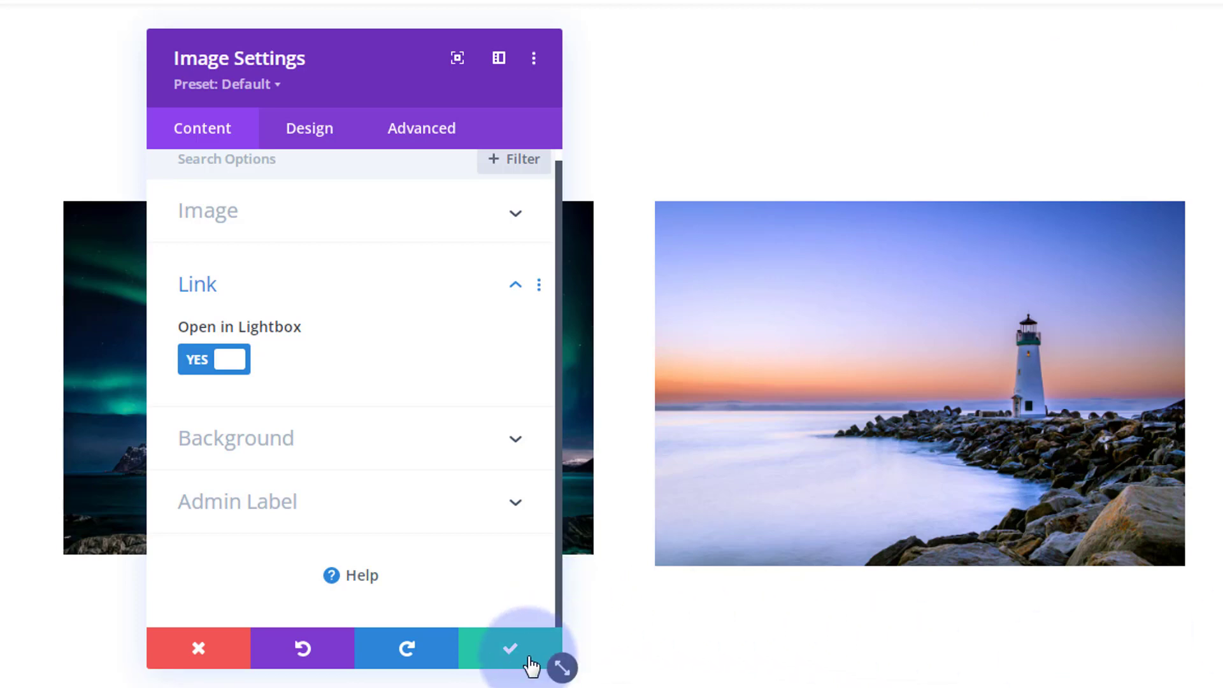
pyautogui.click(511, 648)
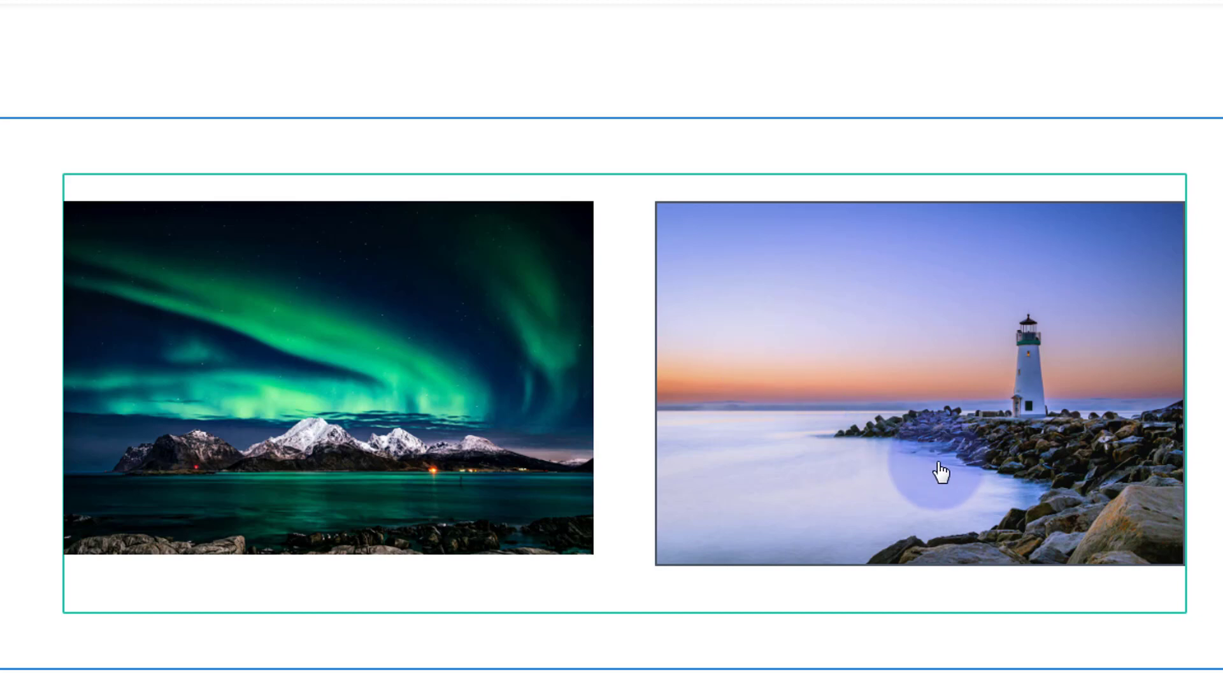
# Step: Insert an Icon module directly below the new lighthouse image
pyautogui.moveTo(939, 480)
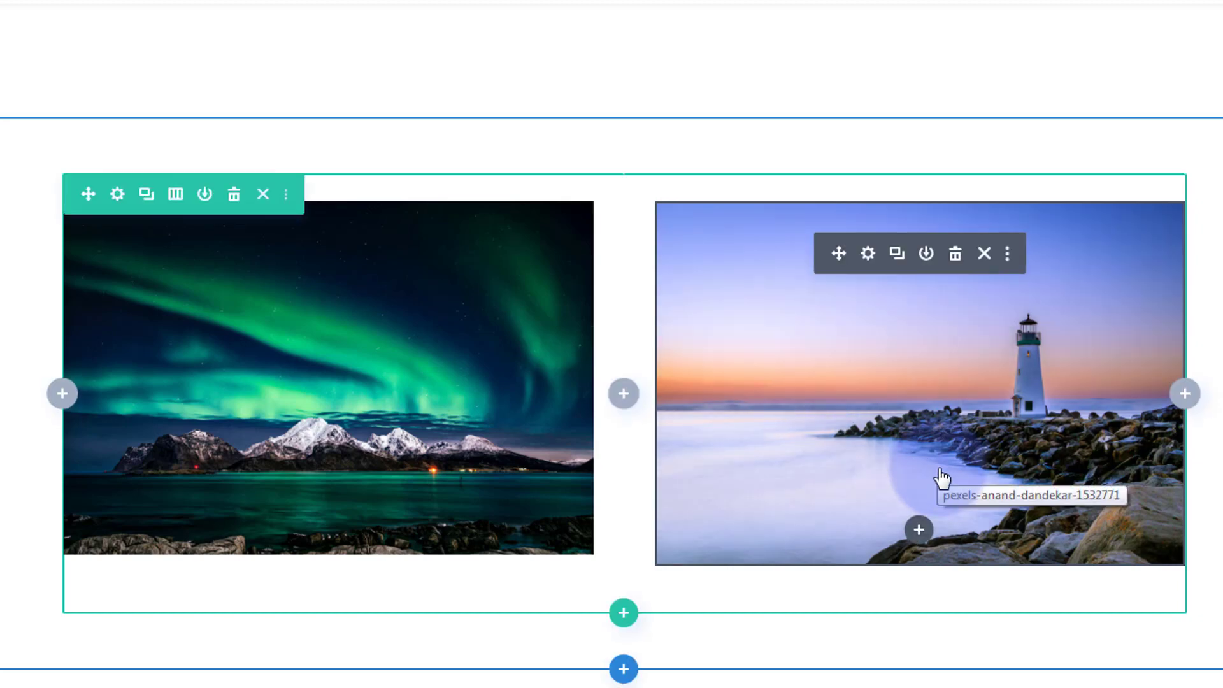
pyautogui.click(920, 530)
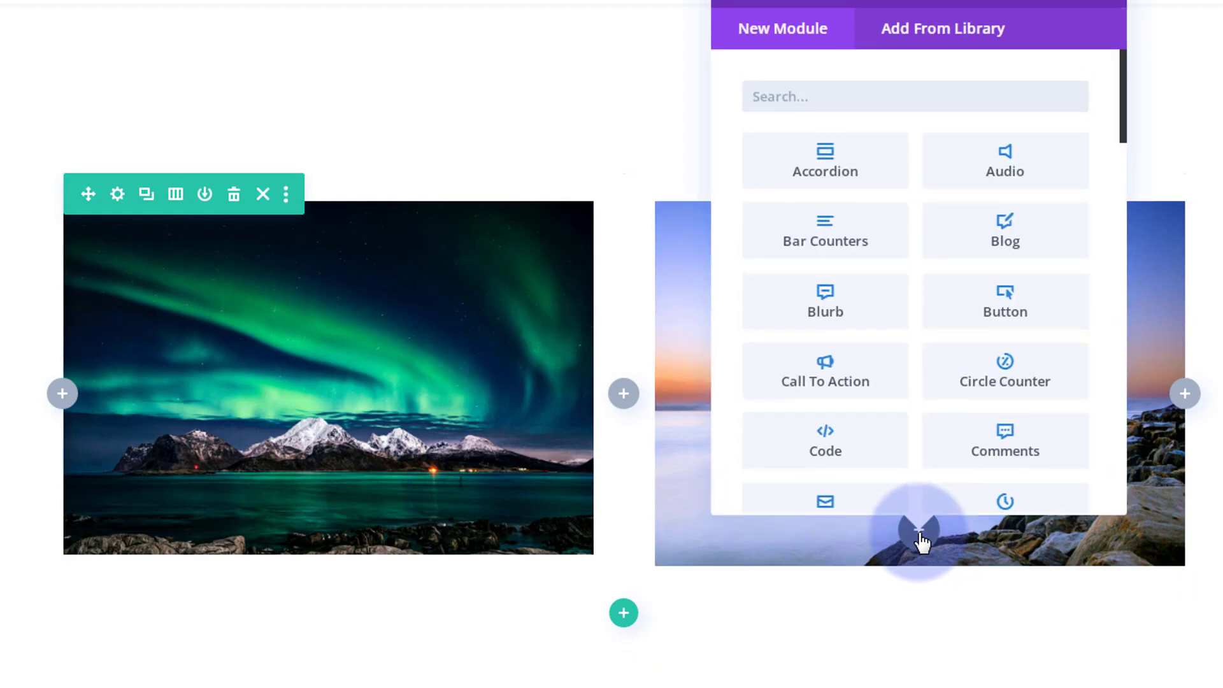
pyautogui.scroll(-1, 871, 271)
pyautogui.scroll(-3, 872, 270)
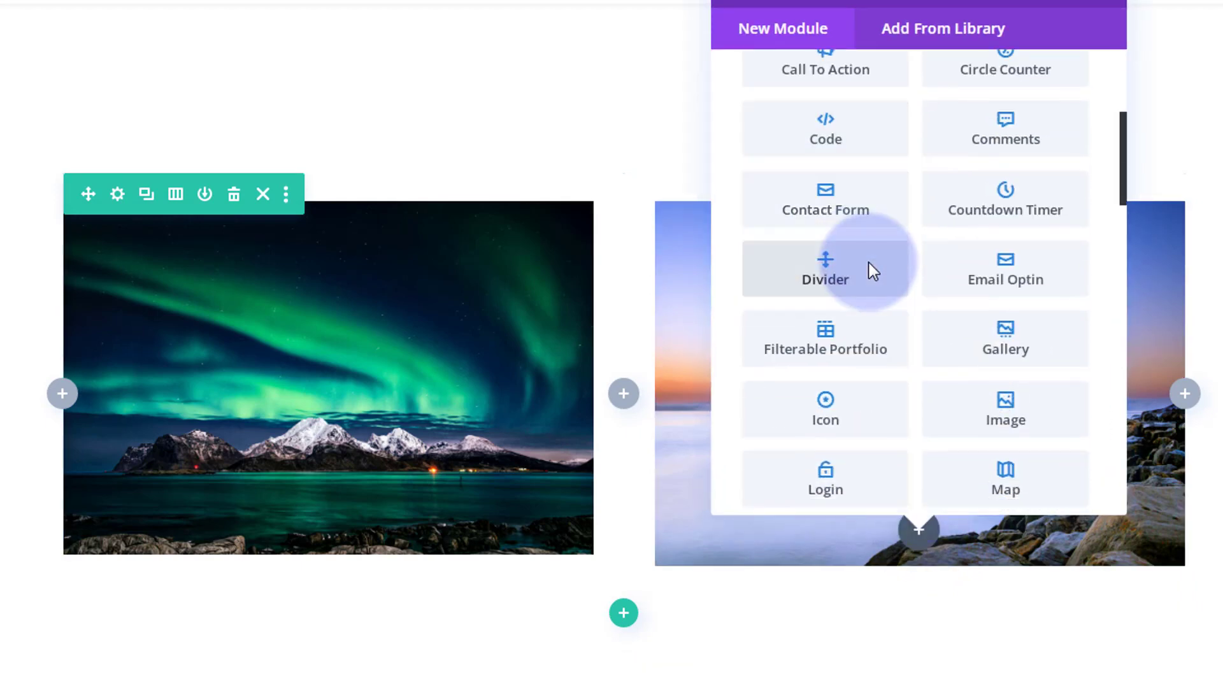
pyautogui.click(858, 409)
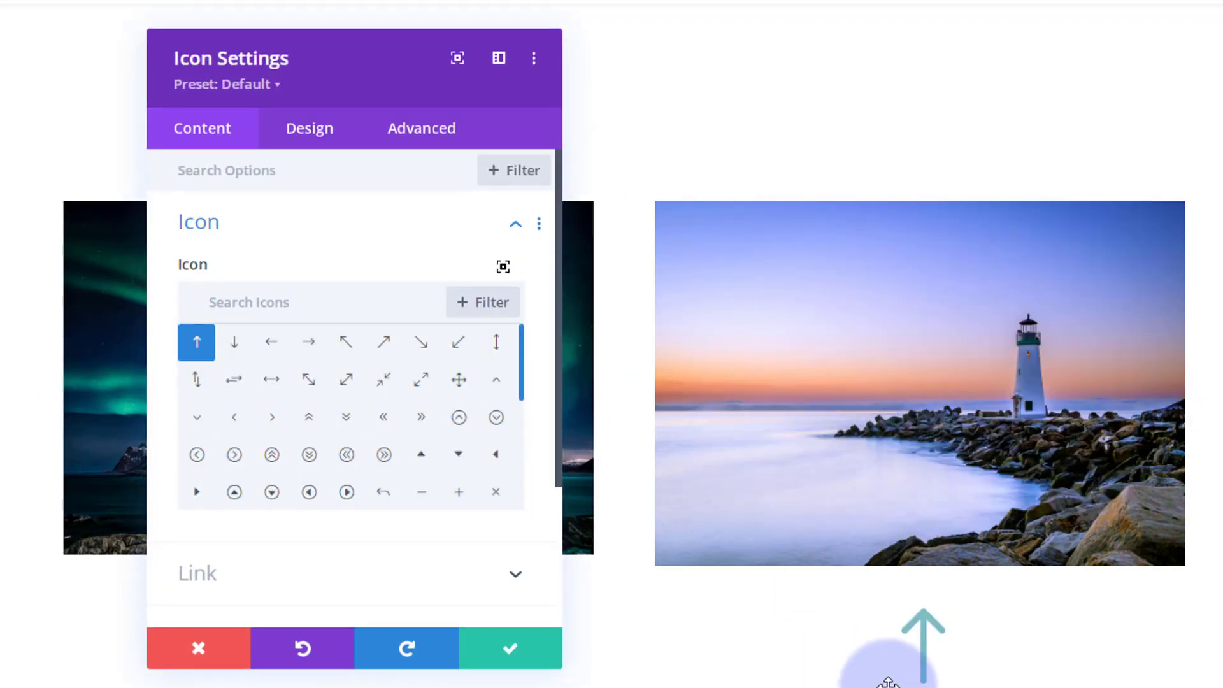
# Step: Search the icons for "eye" and select the solid eye icon for the module
pyautogui.moveTo(322, 85); pyautogui.dragTo(399, 229)
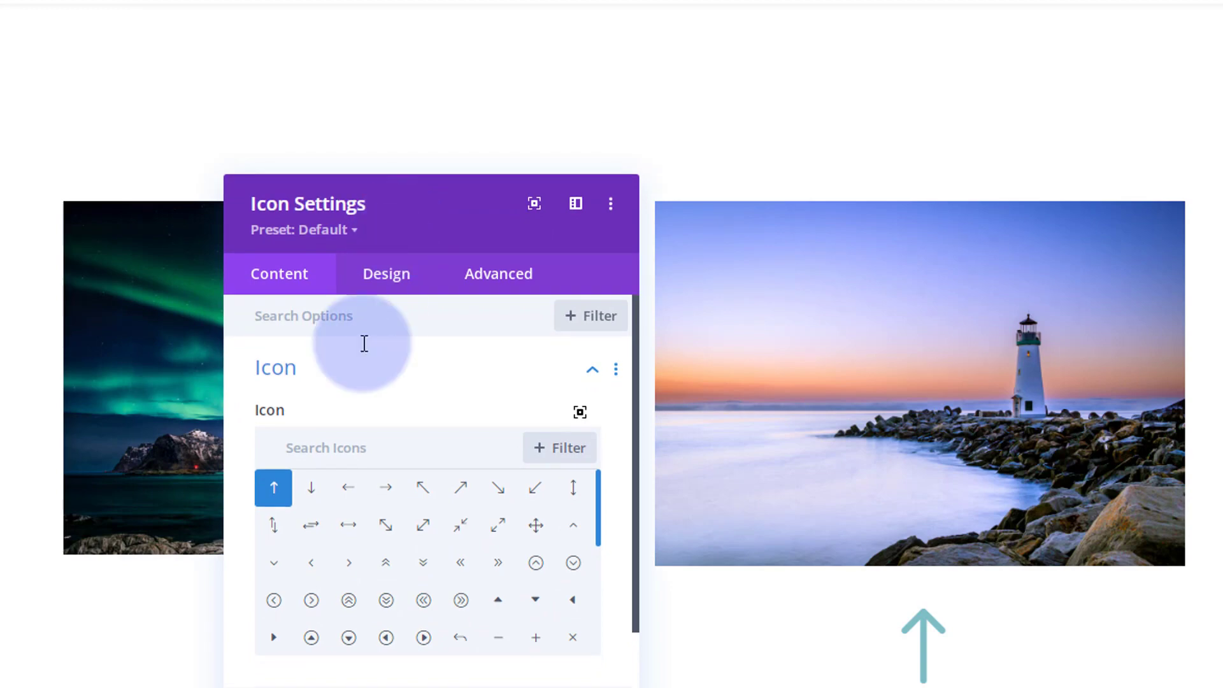
pyautogui.click(318, 451)
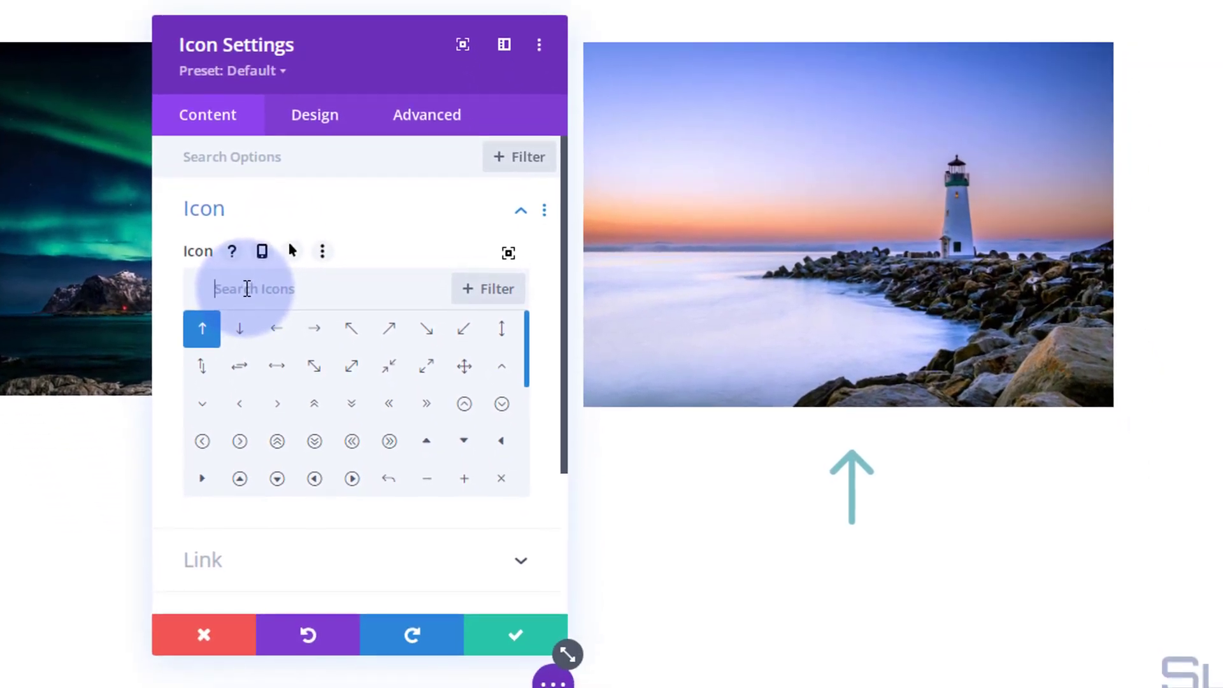
pyautogui.write('eye')
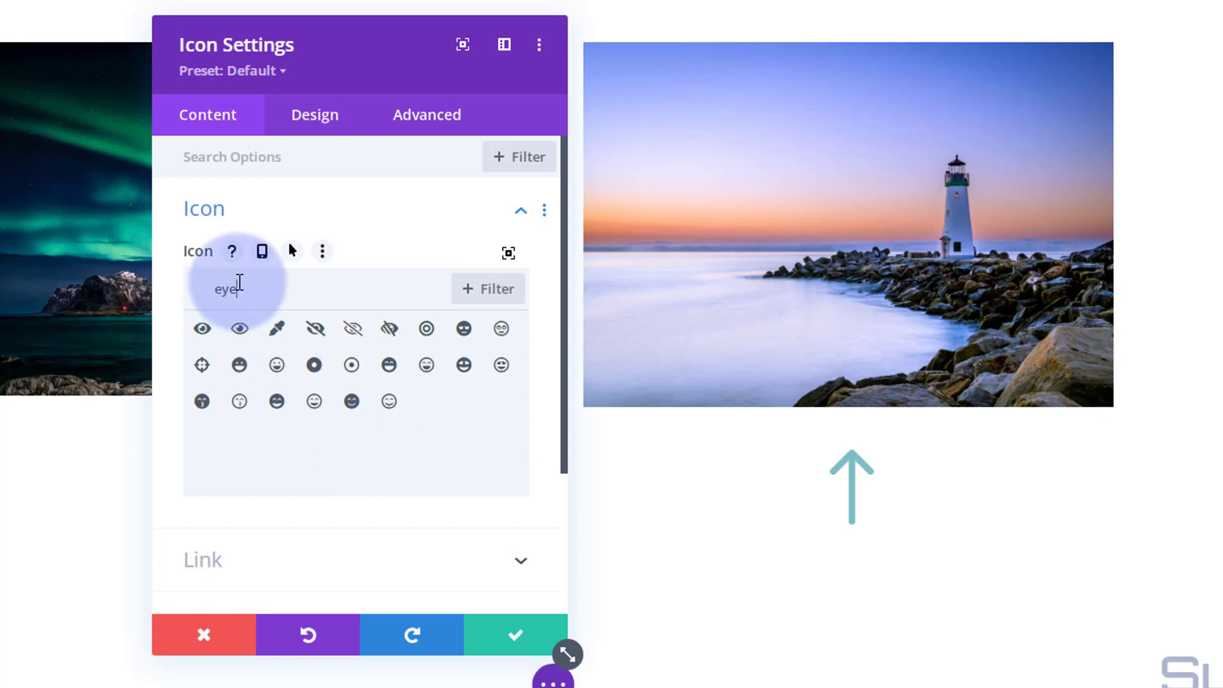
pyautogui.click(204, 336)
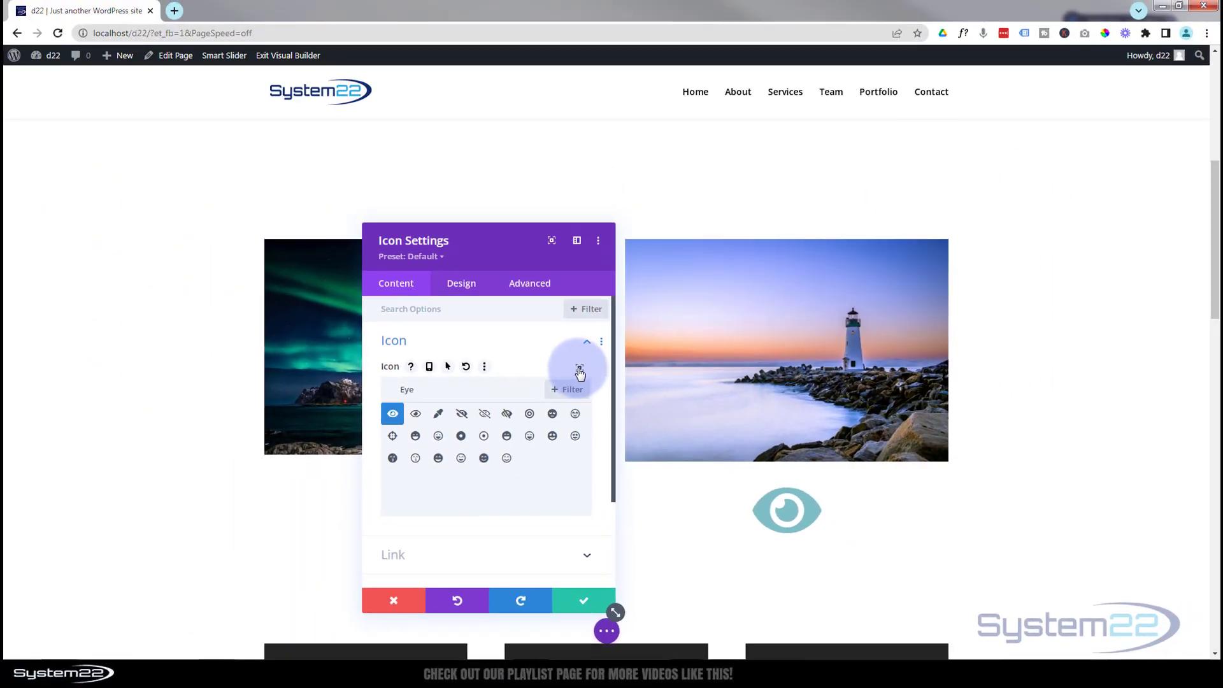
# Step: Browse the full-size icon library, then close it without choosing another icon
pyautogui.click(580, 369)
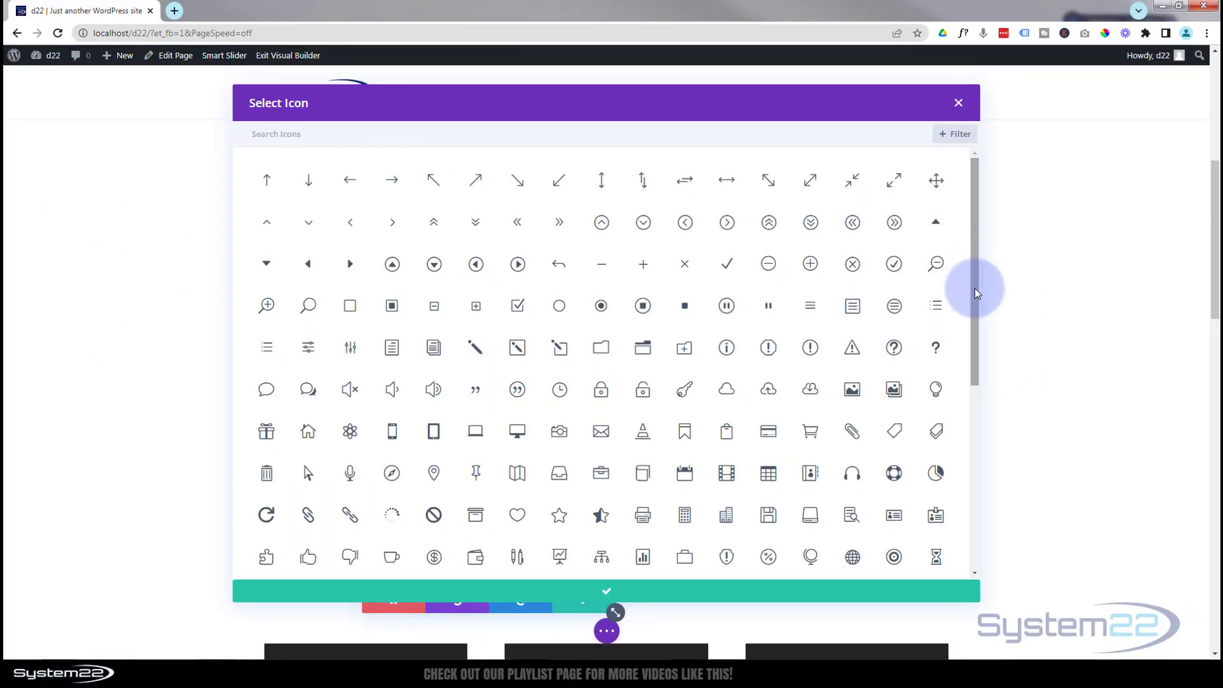
pyautogui.scroll(-4, 975, 318)
pyautogui.scroll(-2, 976, 357)
pyautogui.moveTo(975, 412); pyautogui.dragTo(969, 464)
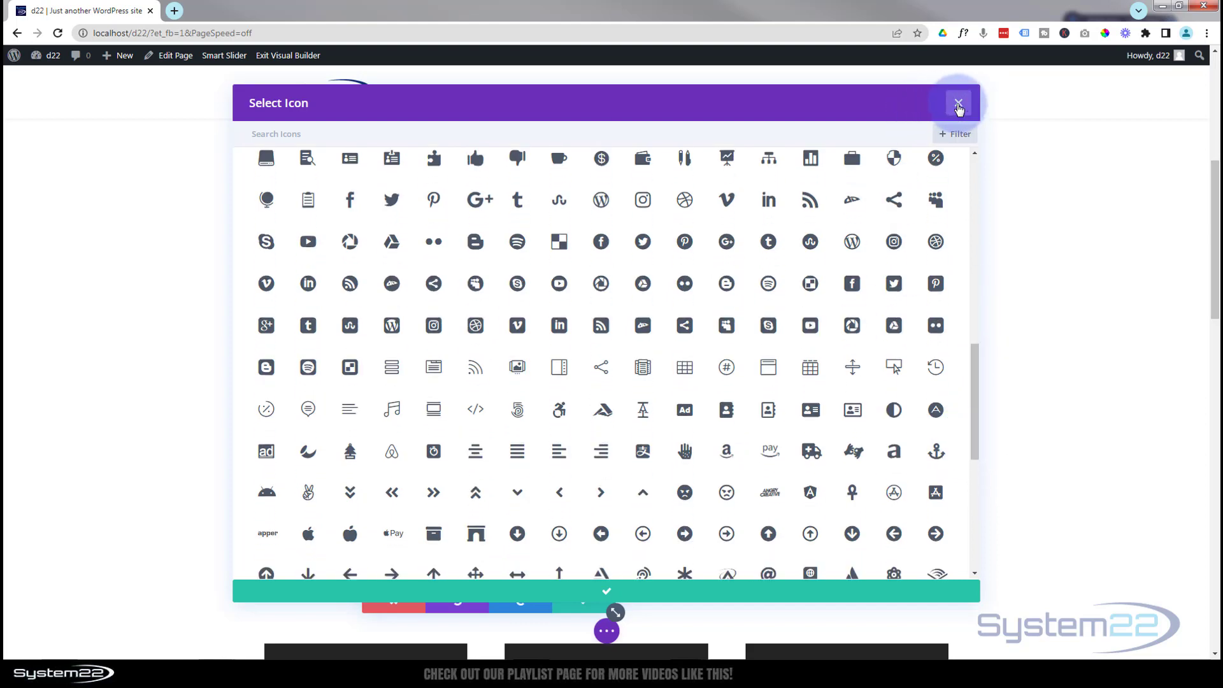
pyautogui.click(959, 106)
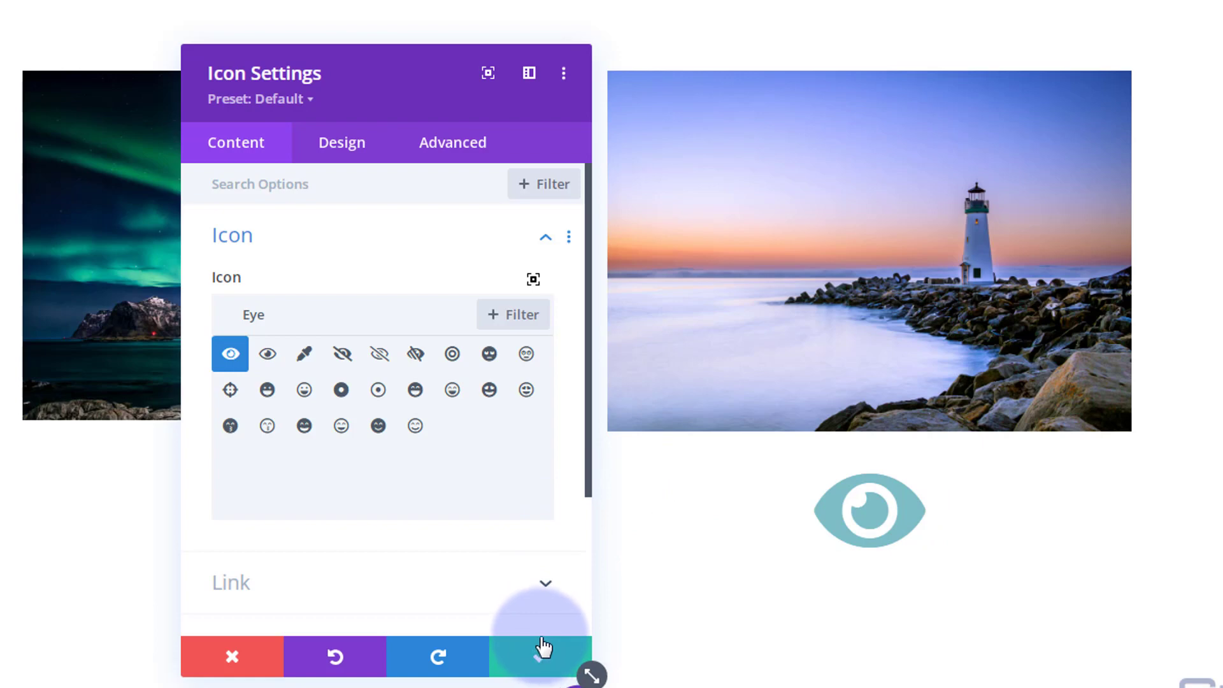
# Step: Set the eye icon module's position to Absolute so it overlays the lighthouse image
pyautogui.click(453, 149)
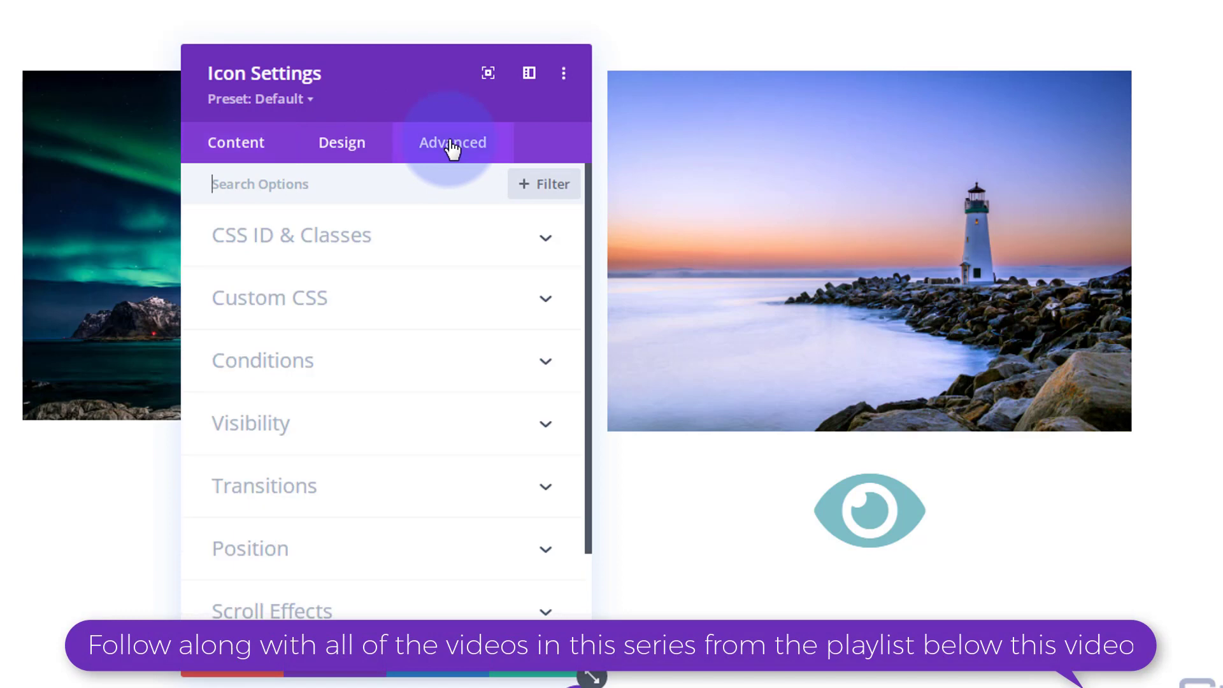
pyautogui.click(385, 553)
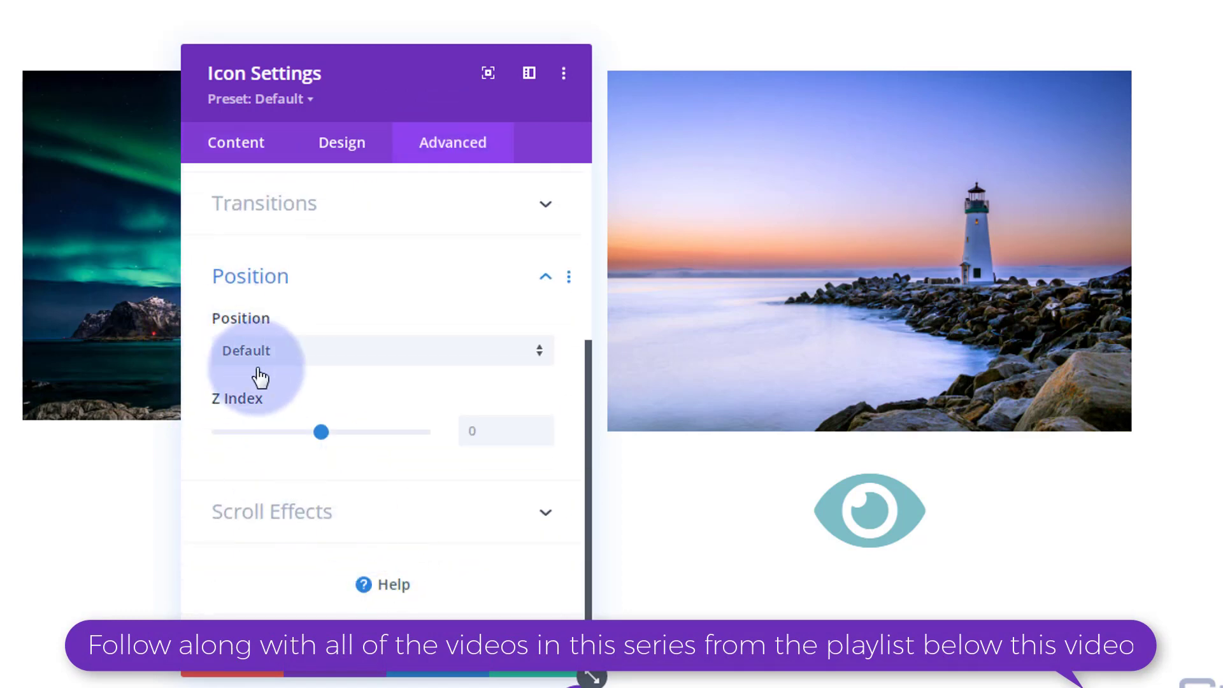
pyautogui.click(330, 363)
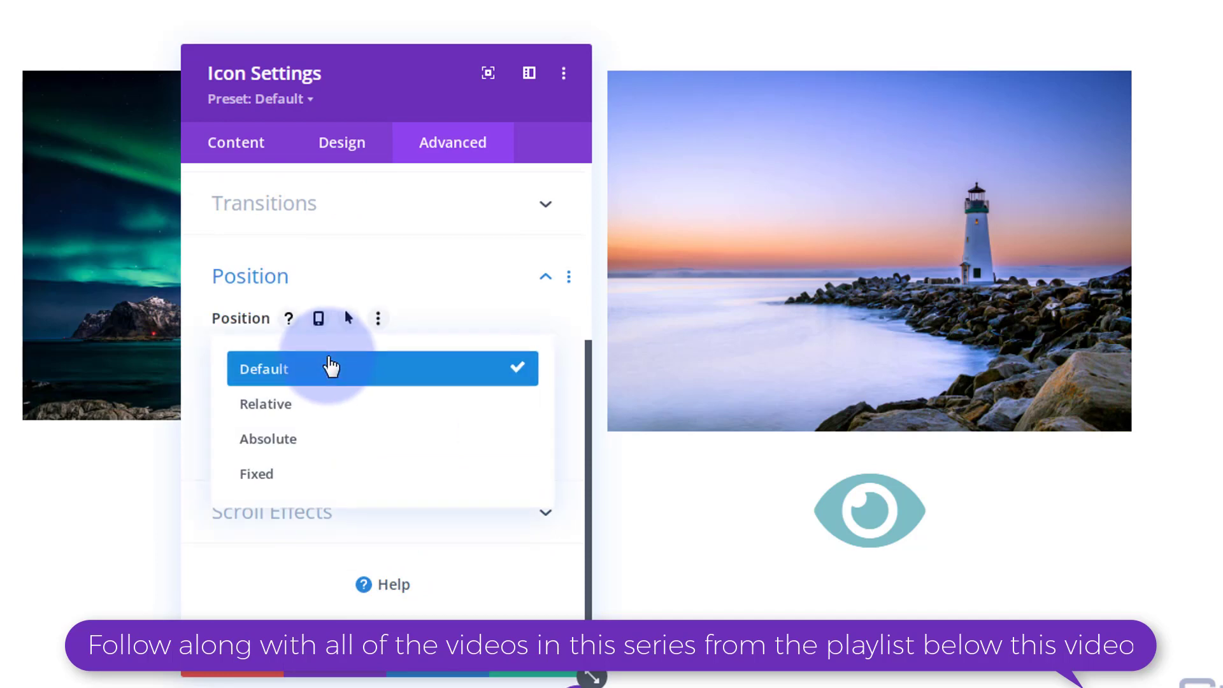
pyautogui.click(302, 440)
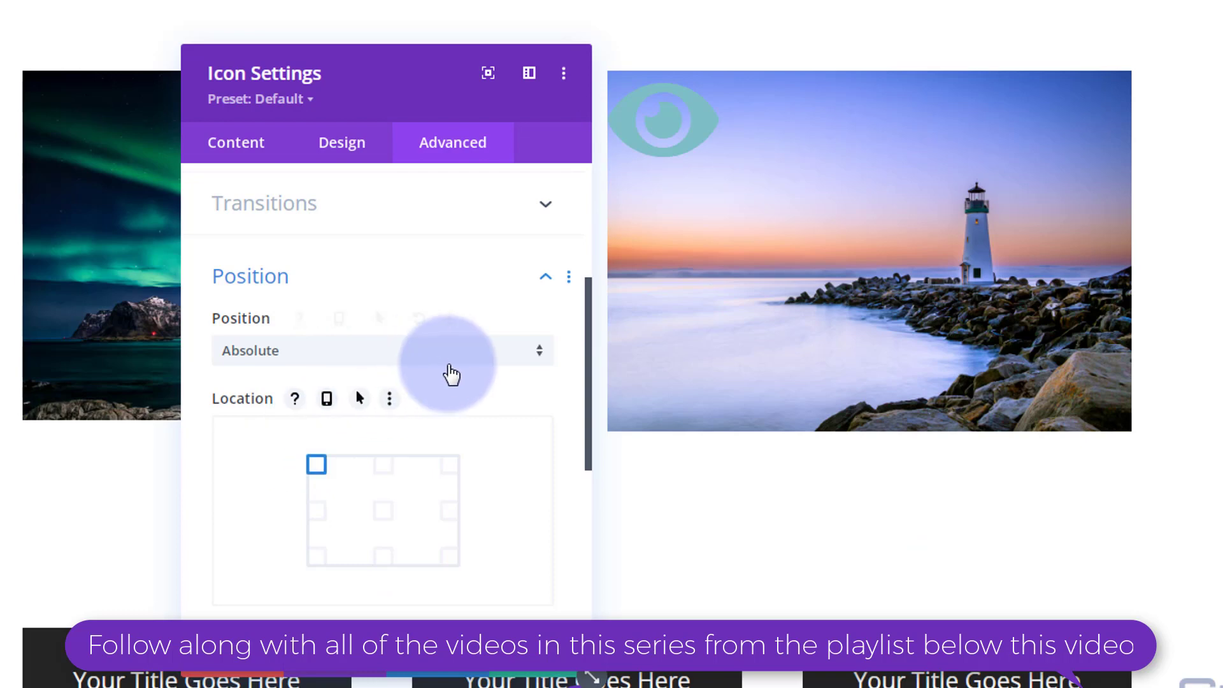
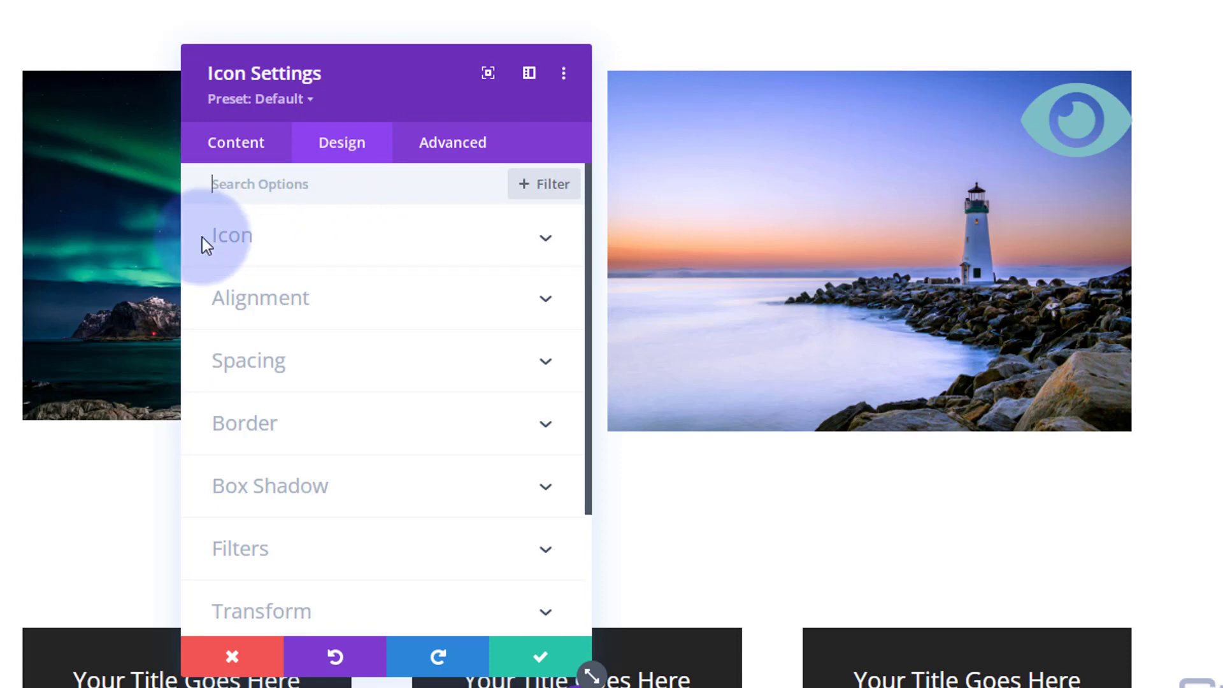
# Step: Color the eye icon white and reduce its icon size to 25px
pyautogui.click(344, 241)
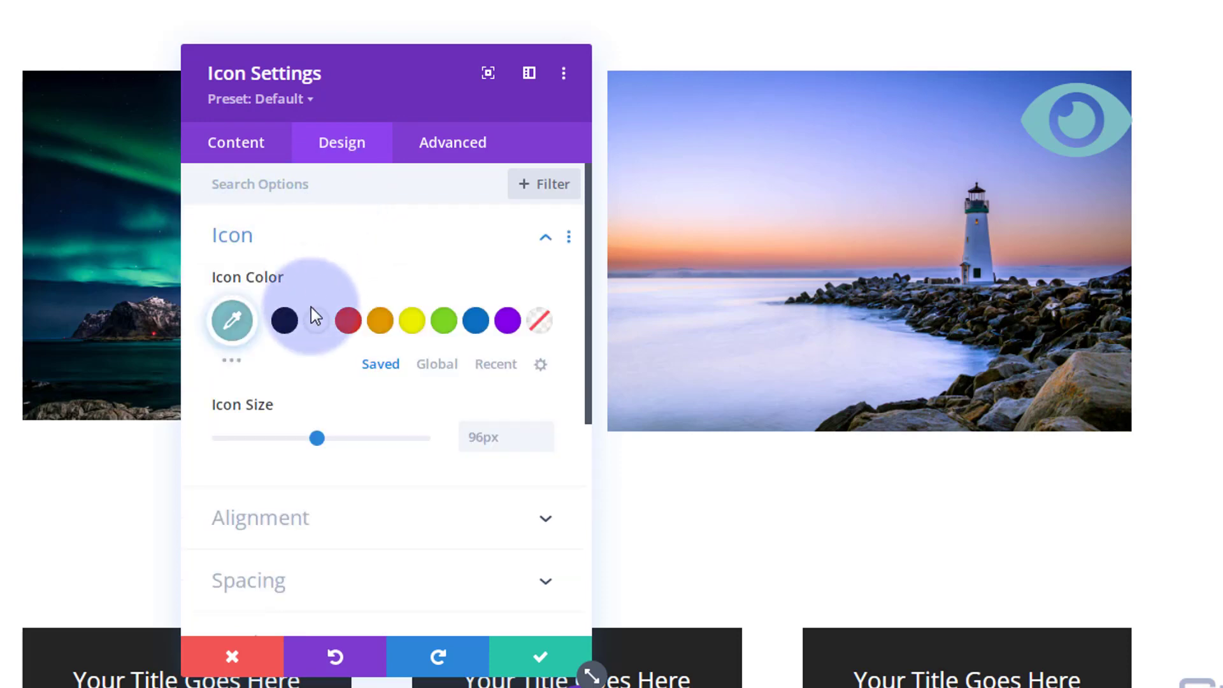
pyautogui.click(317, 329)
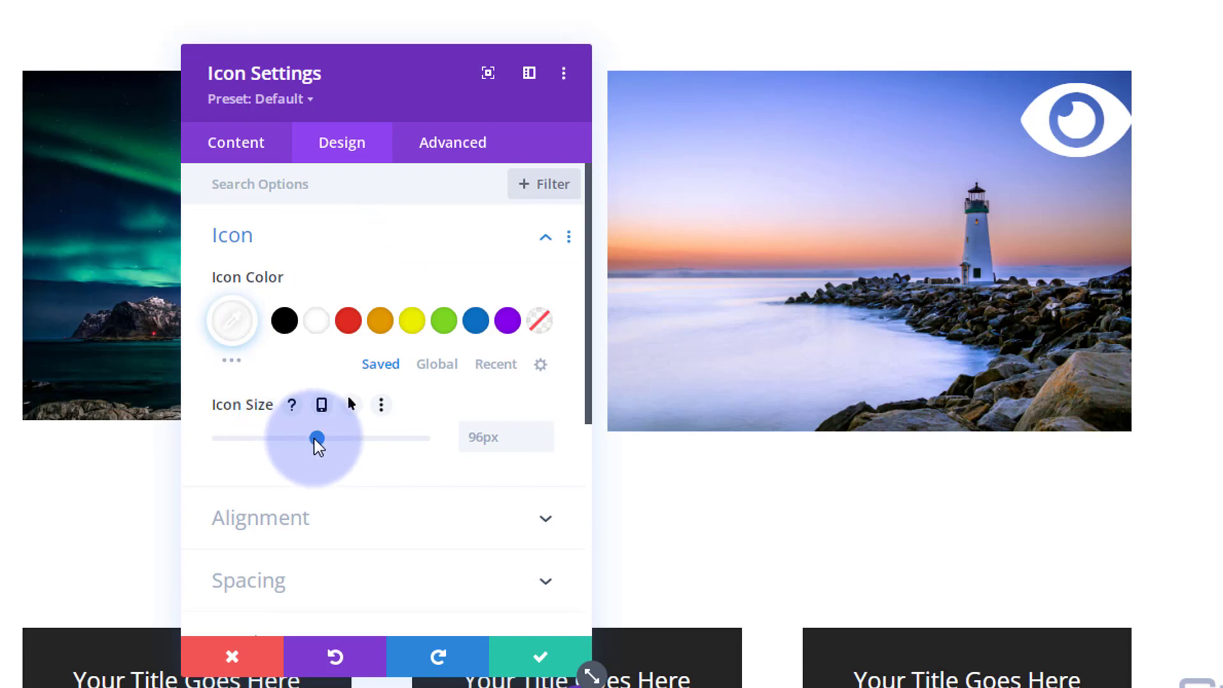
pyautogui.moveTo(314, 438); pyautogui.dragTo(246, 444)
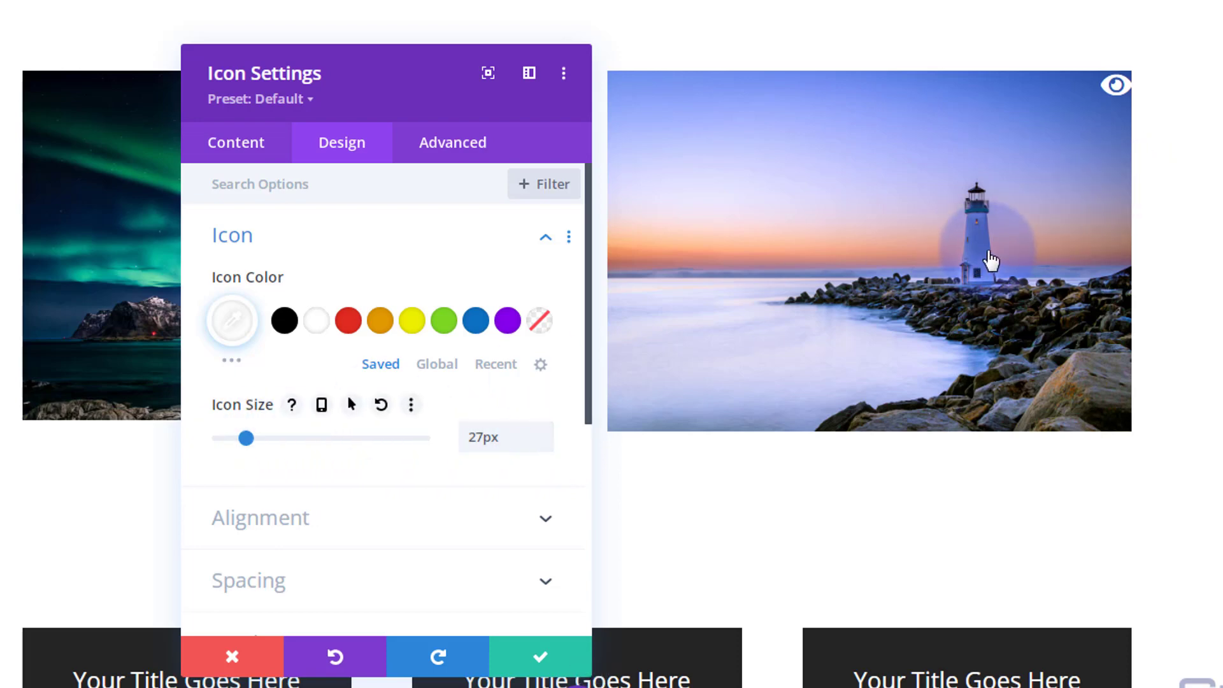
pyautogui.moveTo(244, 437); pyautogui.dragTo(251, 437)
pyautogui.click(546, 431)
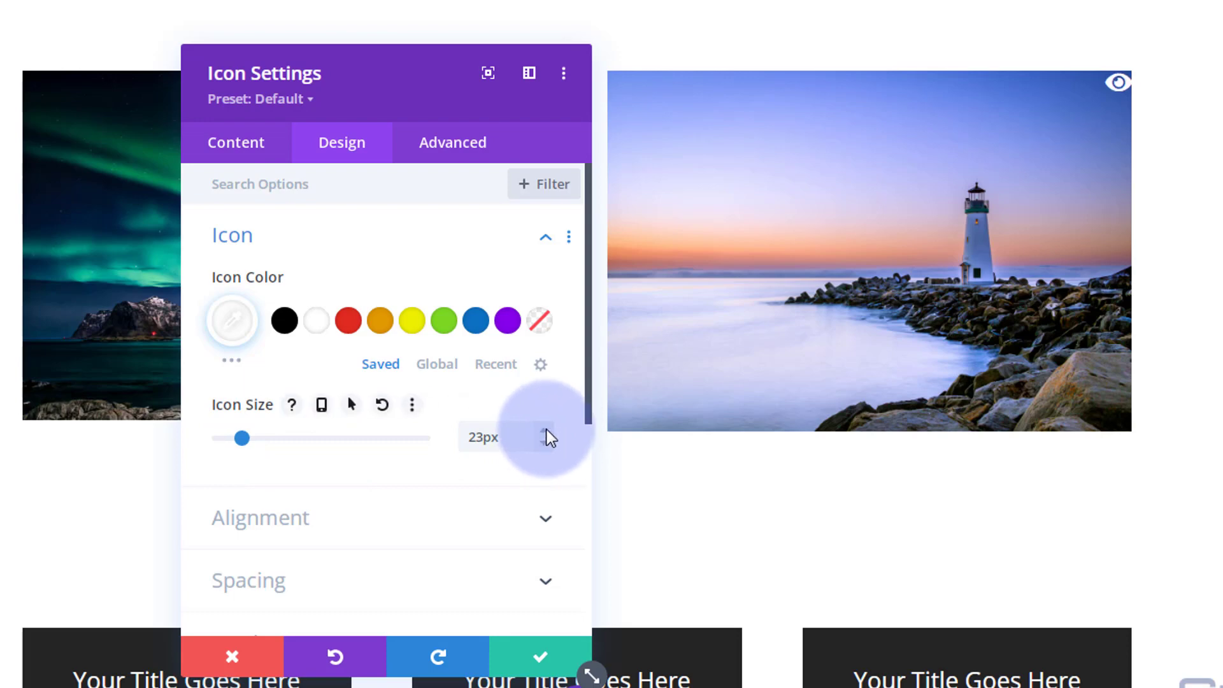
pyautogui.click(546, 431)
pyautogui.click(547, 431)
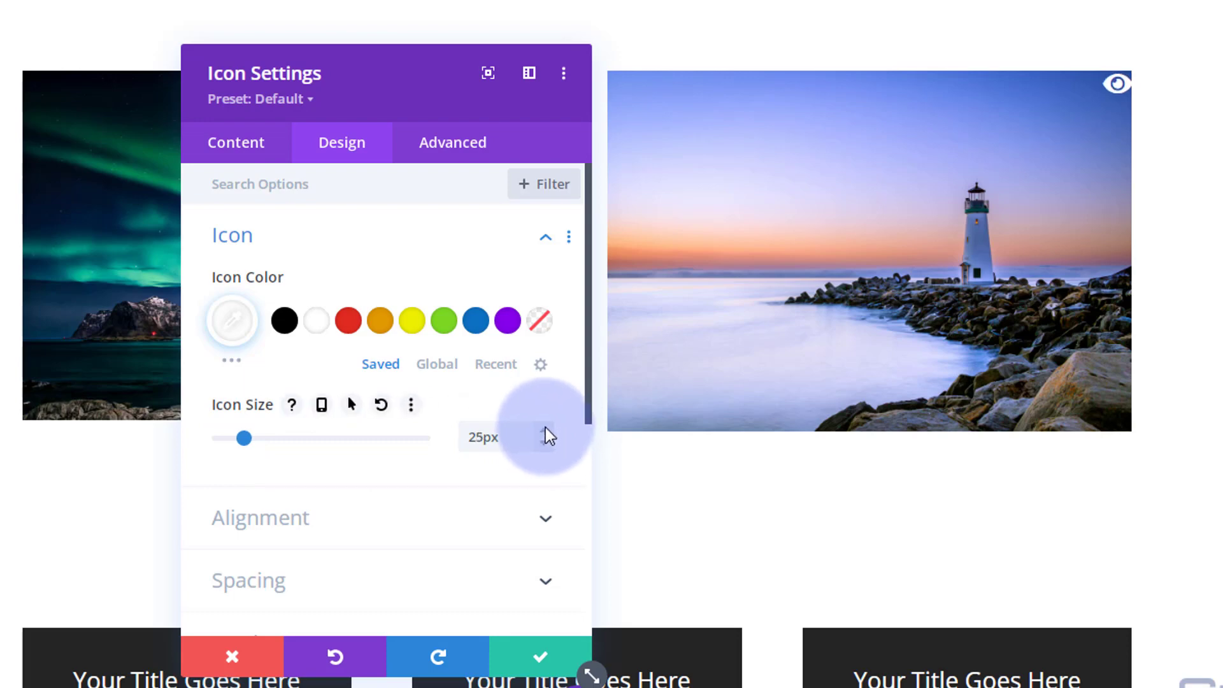
# Step: Set the vertical offset of the absolutely positioned eye icon to 40%
pyautogui.click(467, 146)
pyautogui.click(431, 251)
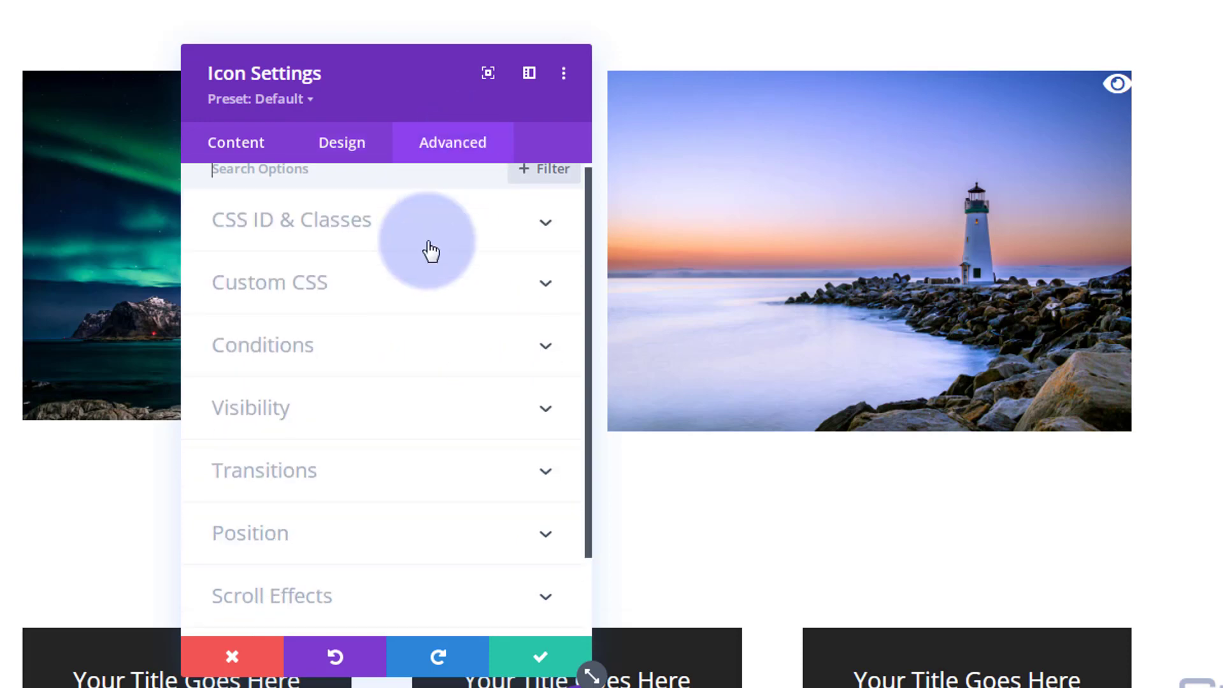
pyautogui.scroll(-2, 383, 357)
pyautogui.click(339, 453)
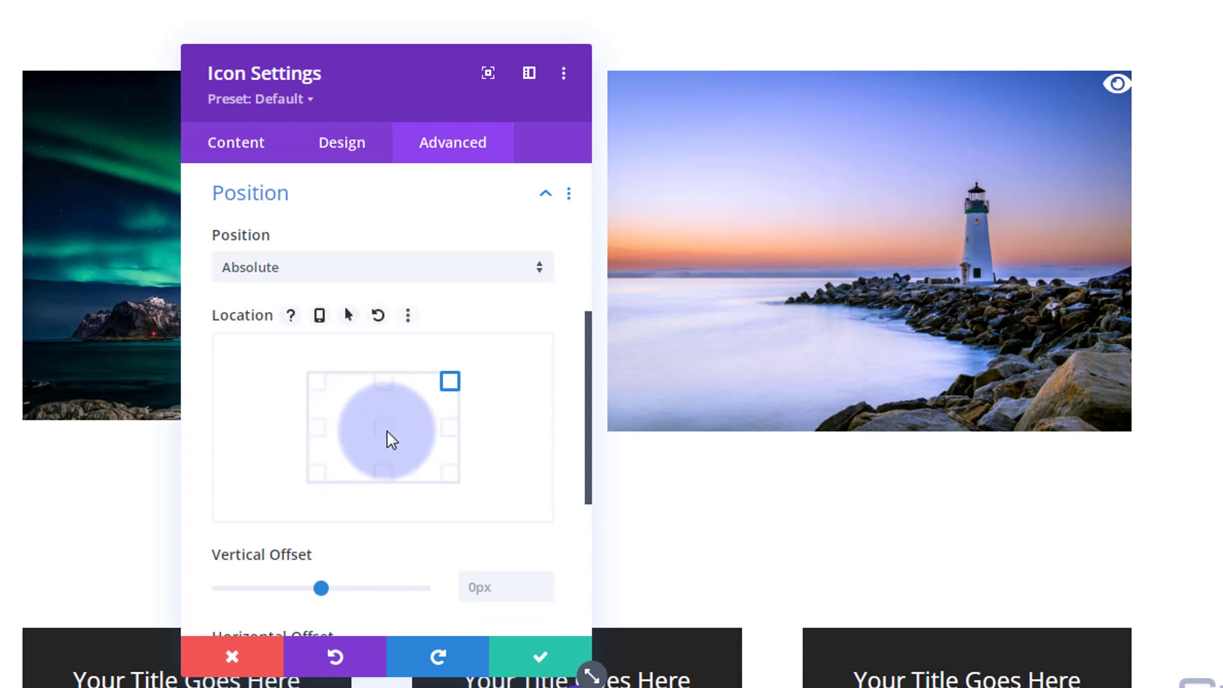
pyautogui.scroll(-3, 510, 376)
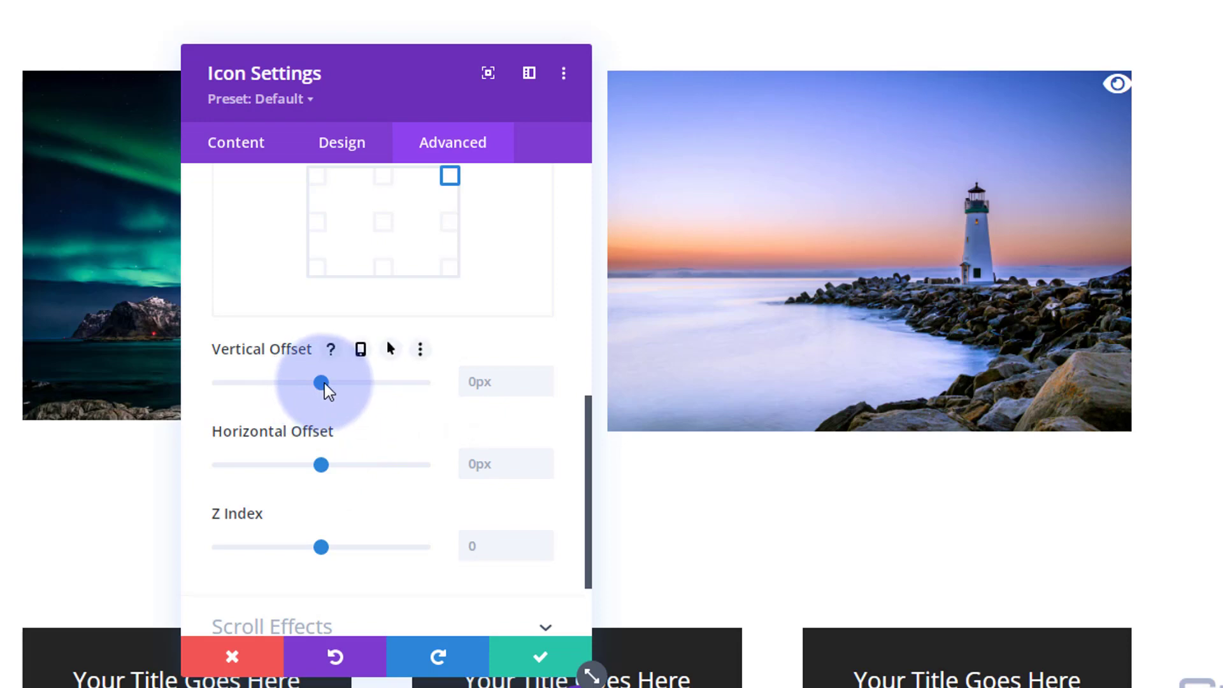
pyautogui.moveTo(323, 384); pyautogui.dragTo(335, 383)
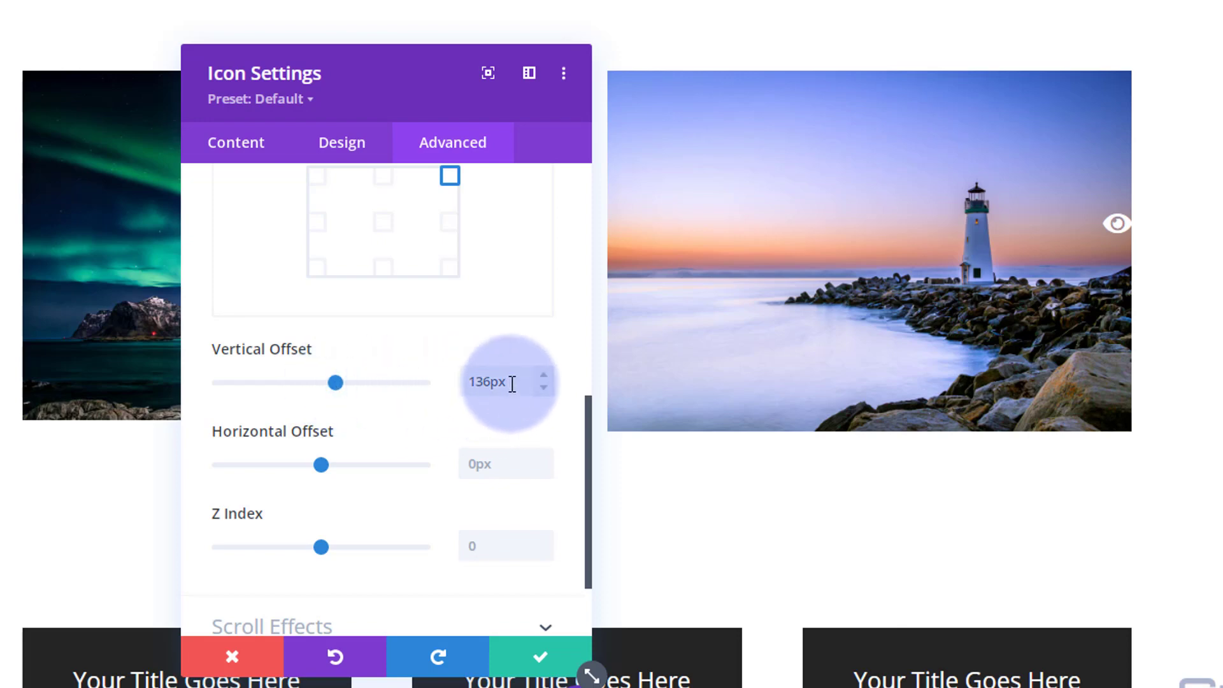
pyautogui.moveTo(507, 383); pyautogui.dragTo(418, 353)
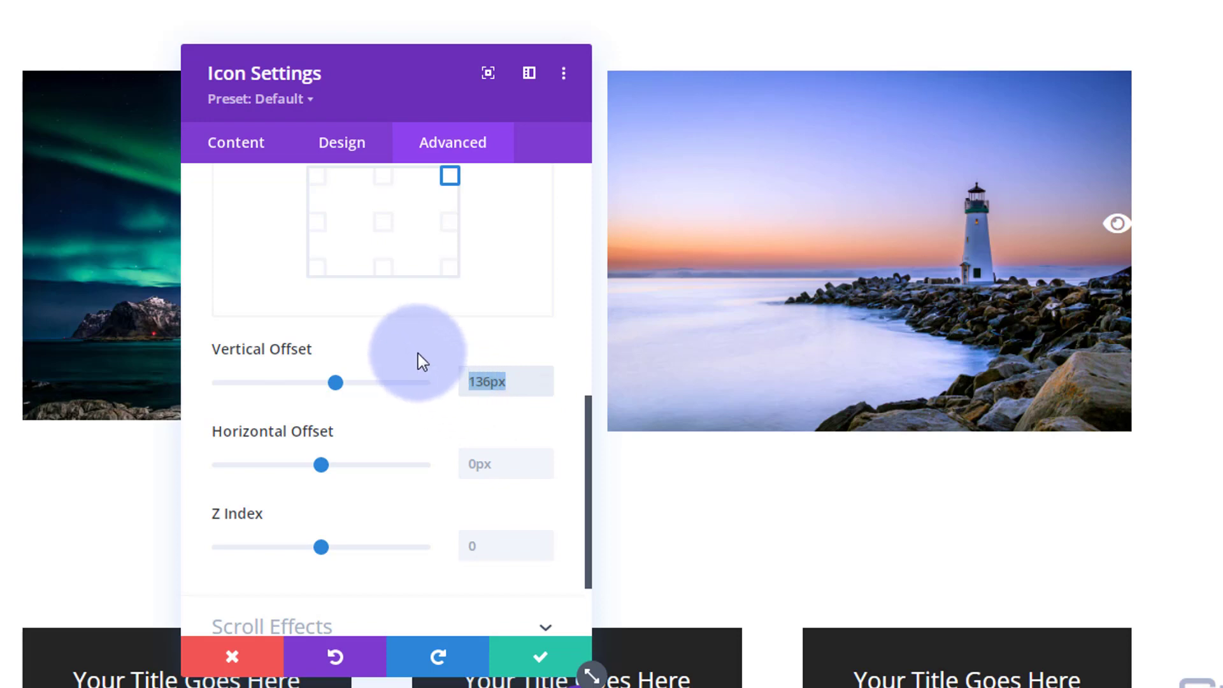
pyautogui.moveTo(418, 353)
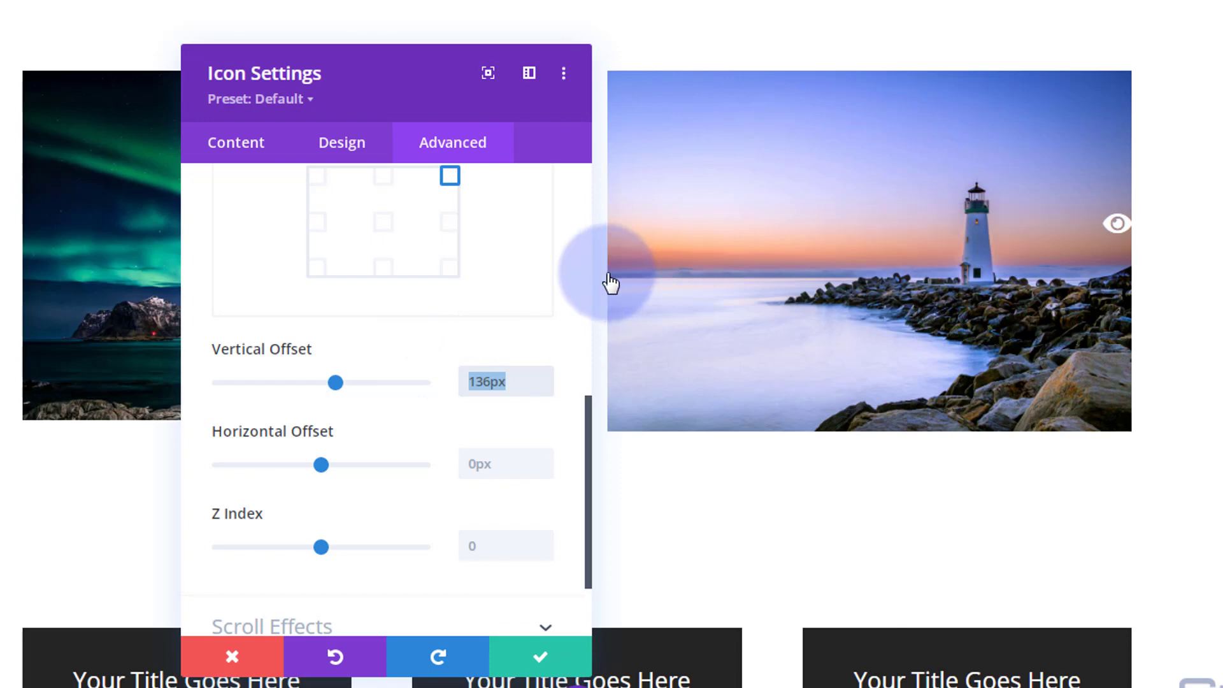
pyautogui.write('40')
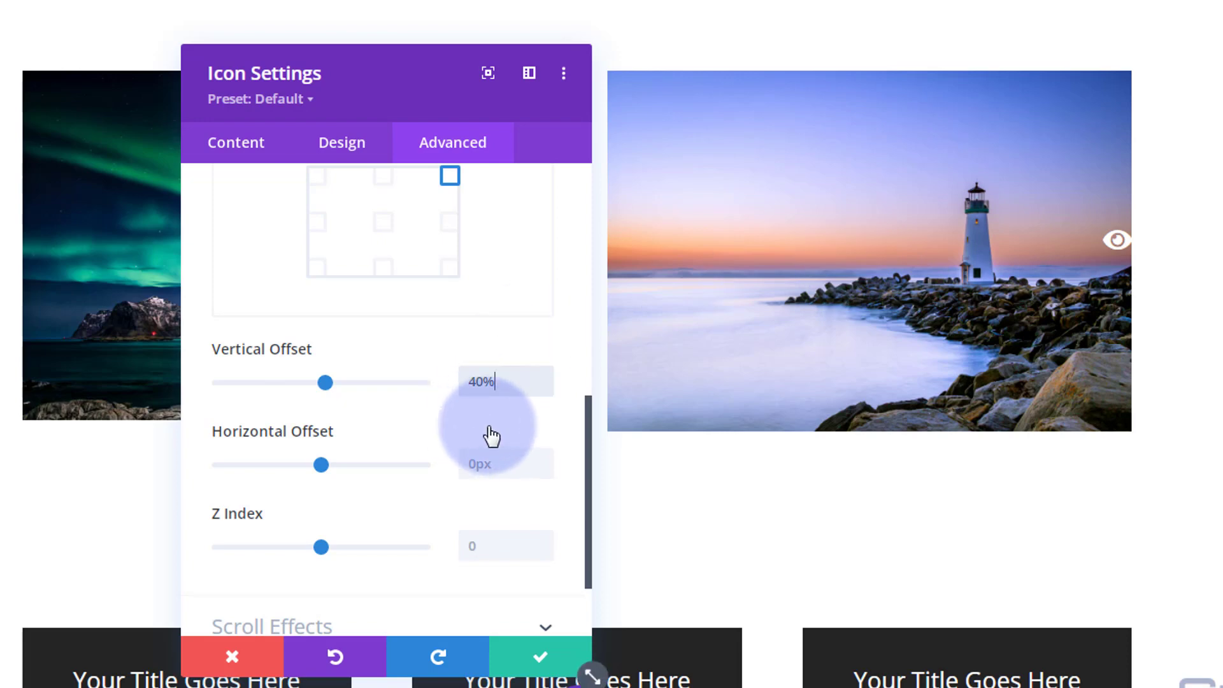
# Step: Set the eye icon's horizontal offset to 27% so it sits over the lighthouse tower
pyautogui.click(468, 464)
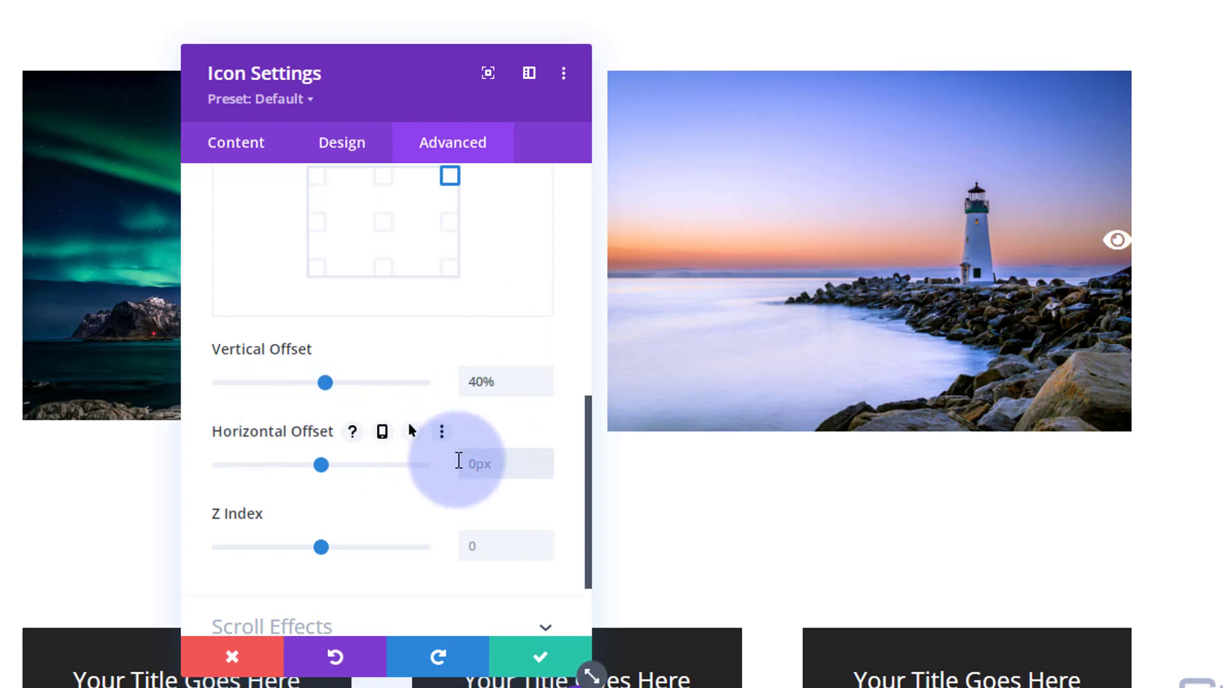
pyautogui.write('25')
pyautogui.write('px%')
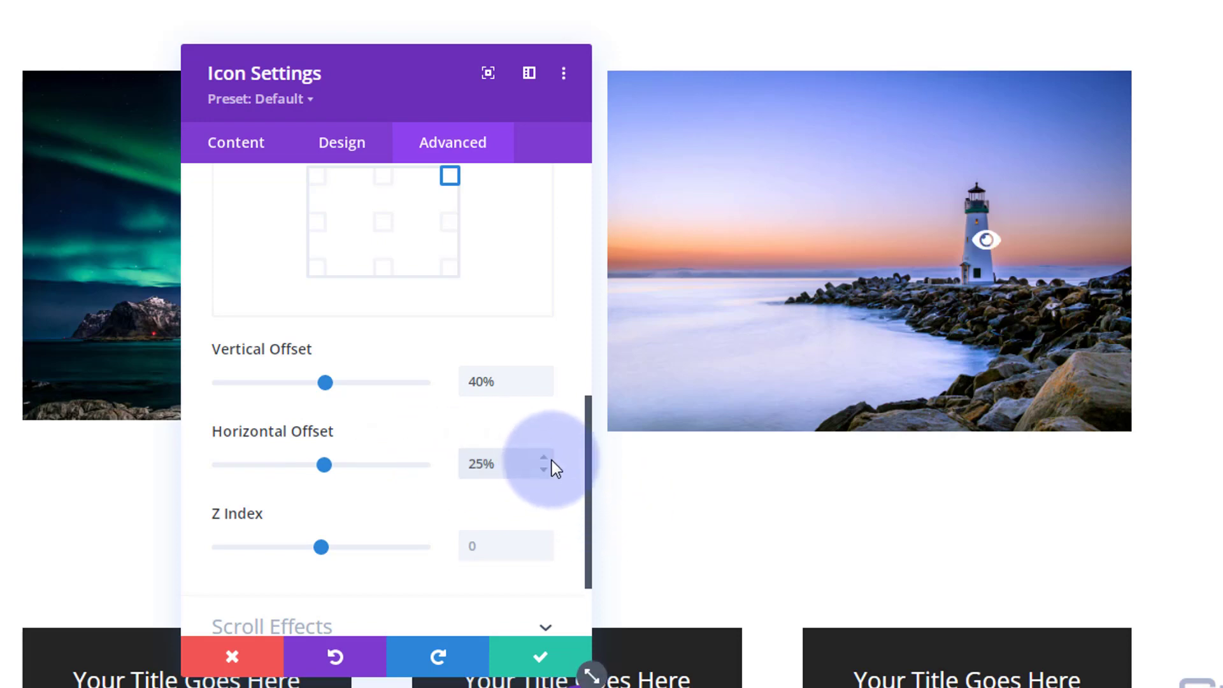
pyautogui.press('Up')
pyautogui.press('Up')
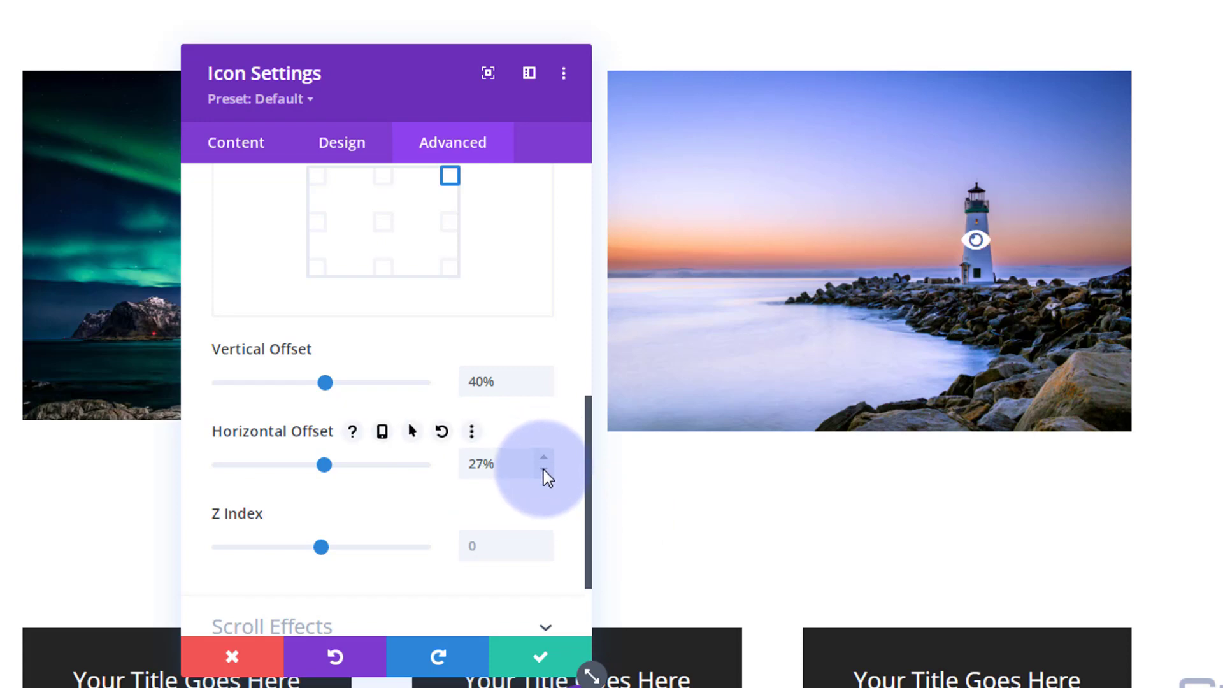
pyautogui.click(544, 470)
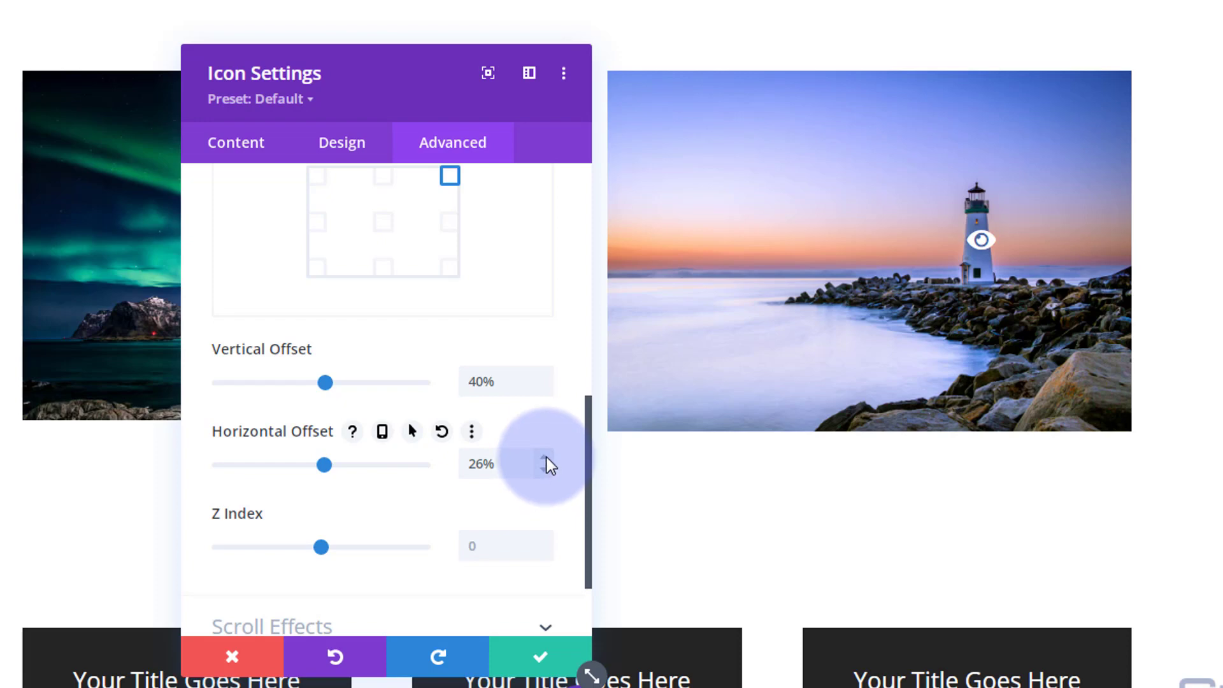
pyautogui.click(546, 458)
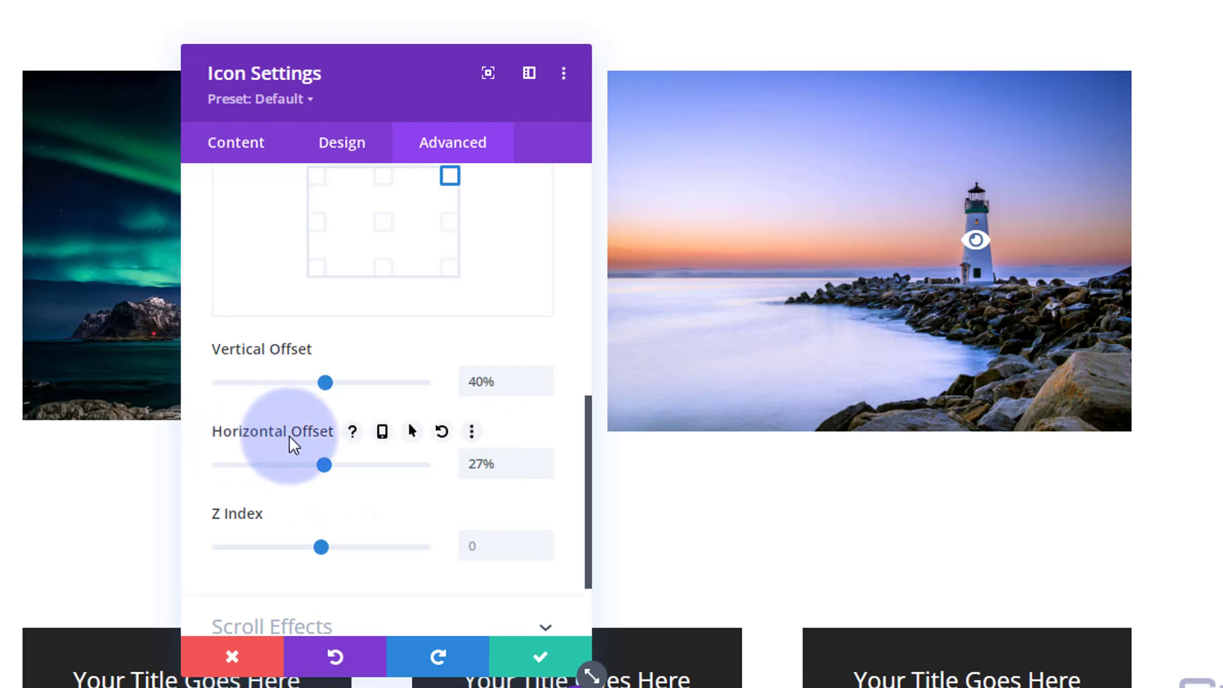
# Step: Examine the icon's placement on the lighthouse with the horizontal offset's tablet and phone views, and return to the desktop view
pyautogui.click(383, 431)
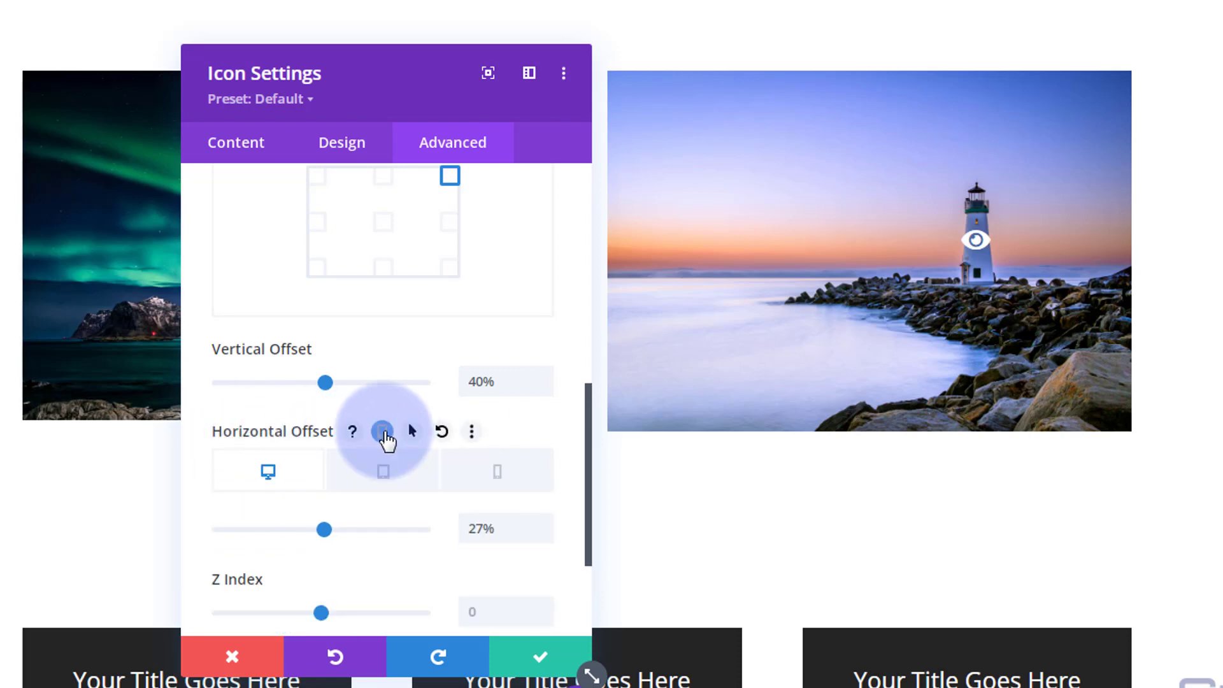
pyautogui.click(385, 478)
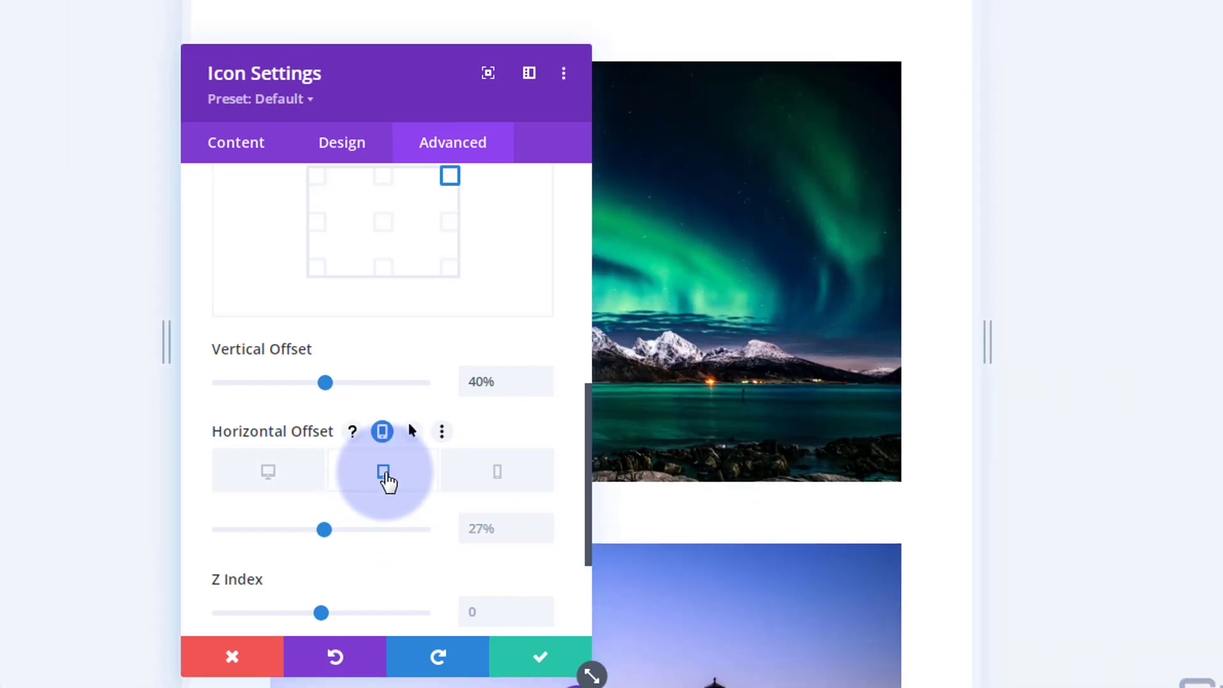
pyautogui.scroll(-6, 816, 248)
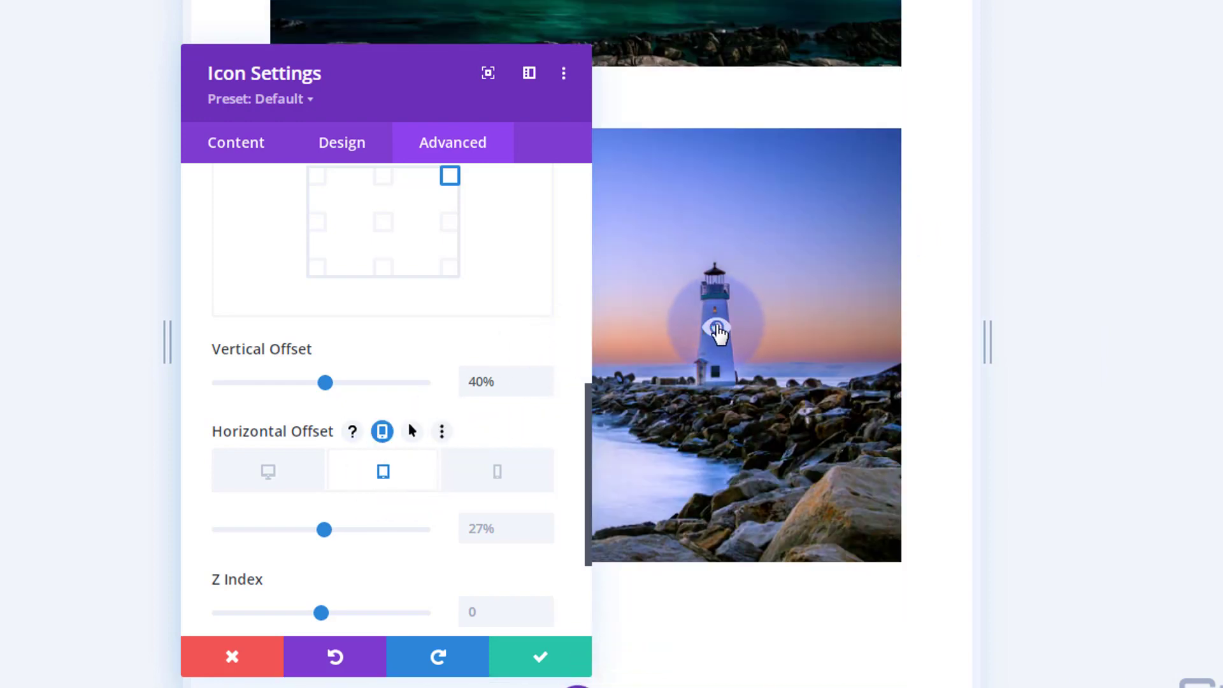
pyautogui.click(504, 474)
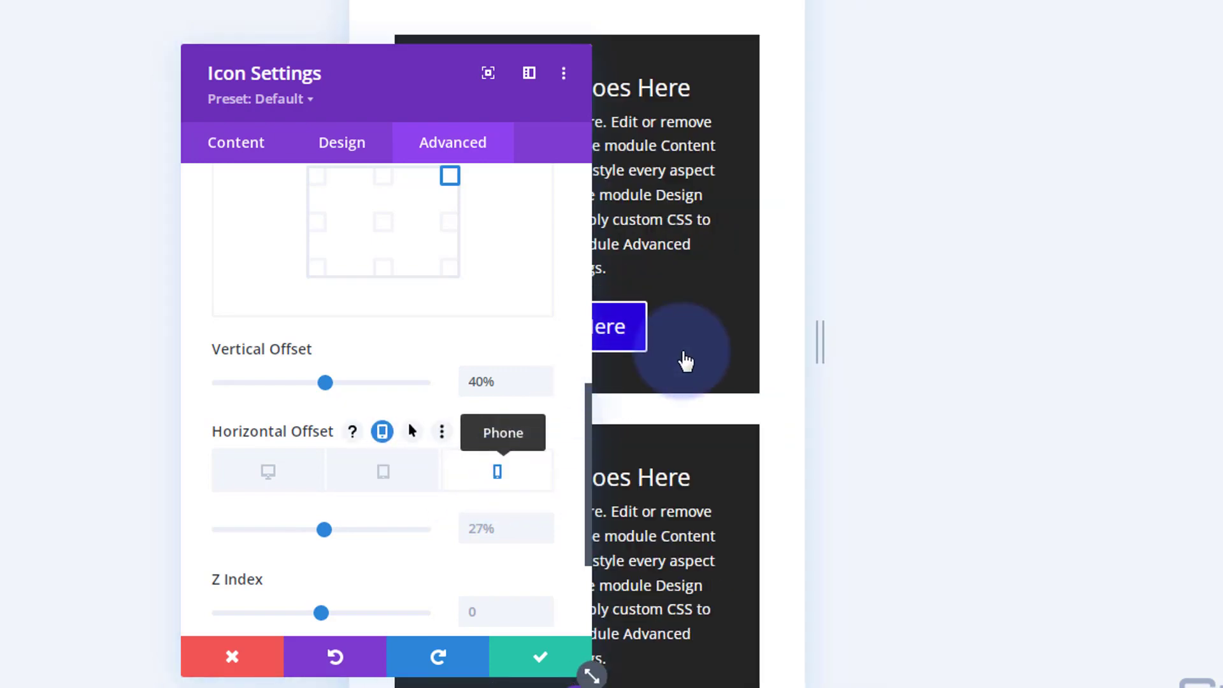
pyautogui.scroll(10, 695, 356)
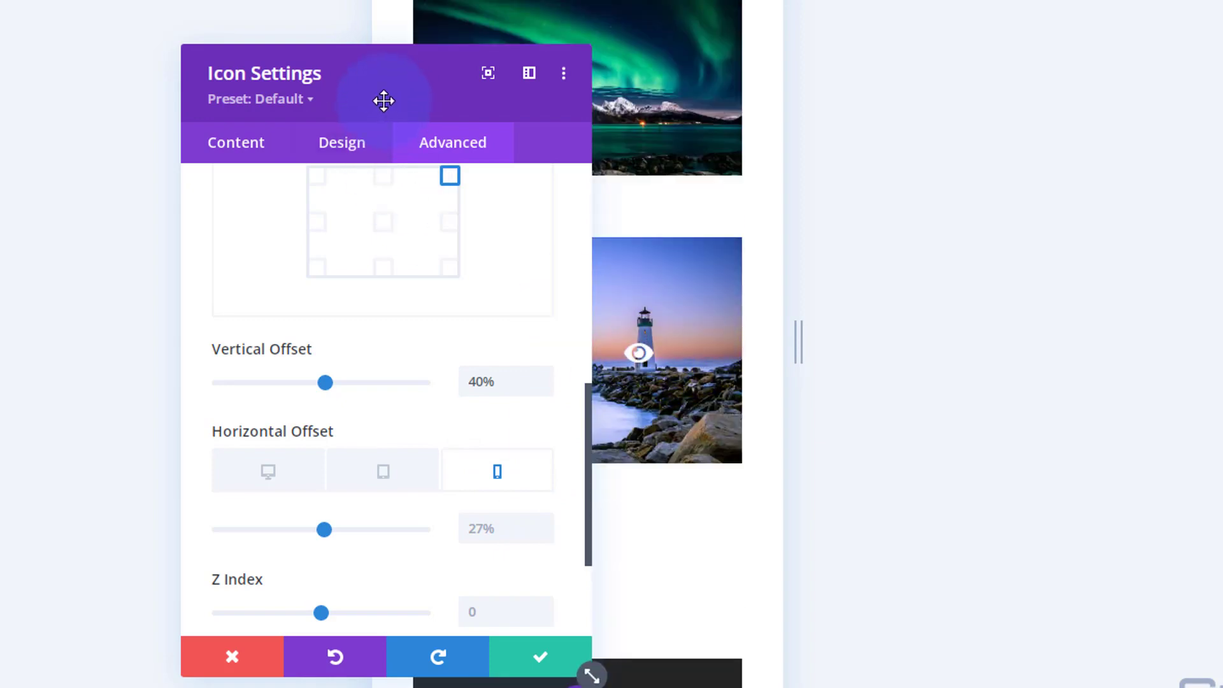
pyautogui.moveTo(385, 102); pyautogui.dragTo(175, 77)
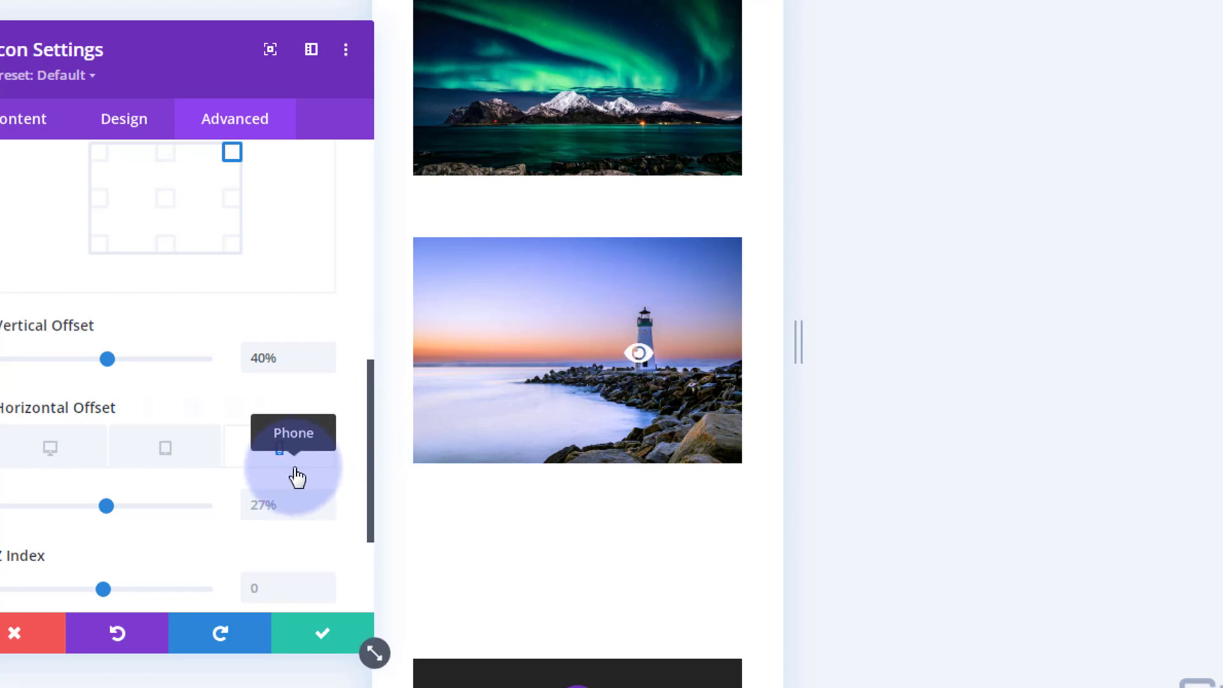
pyautogui.scroll(3, 272, 496)
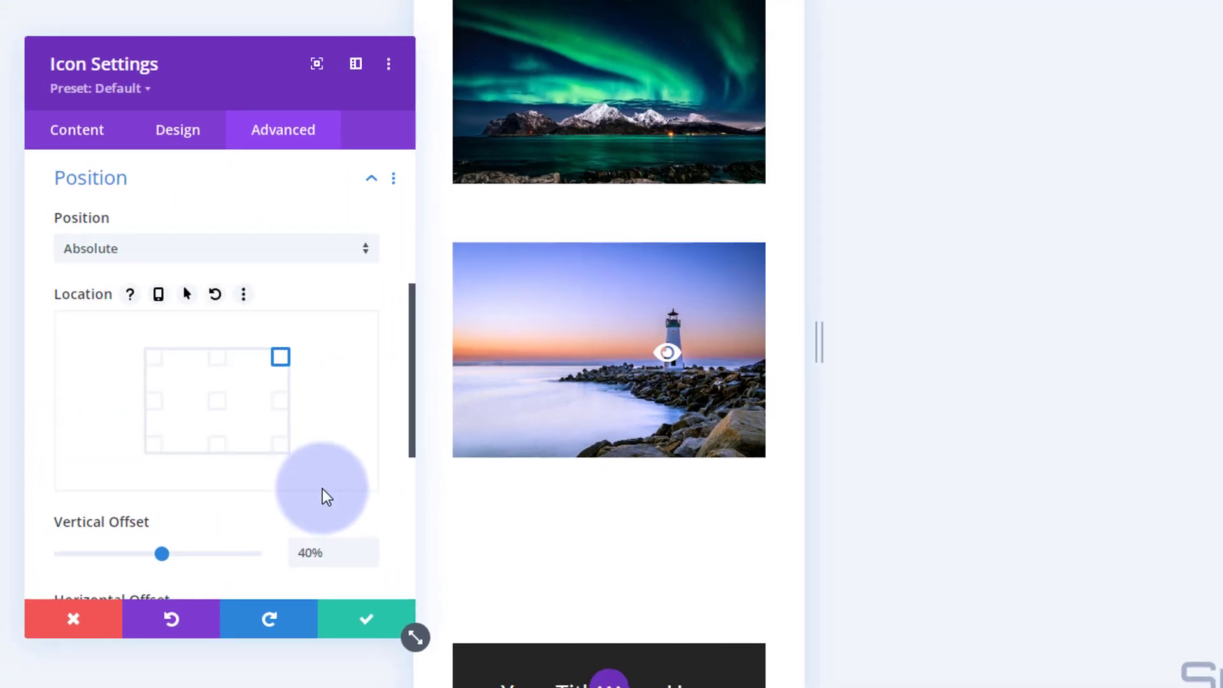
pyautogui.scroll(-5, 322, 490)
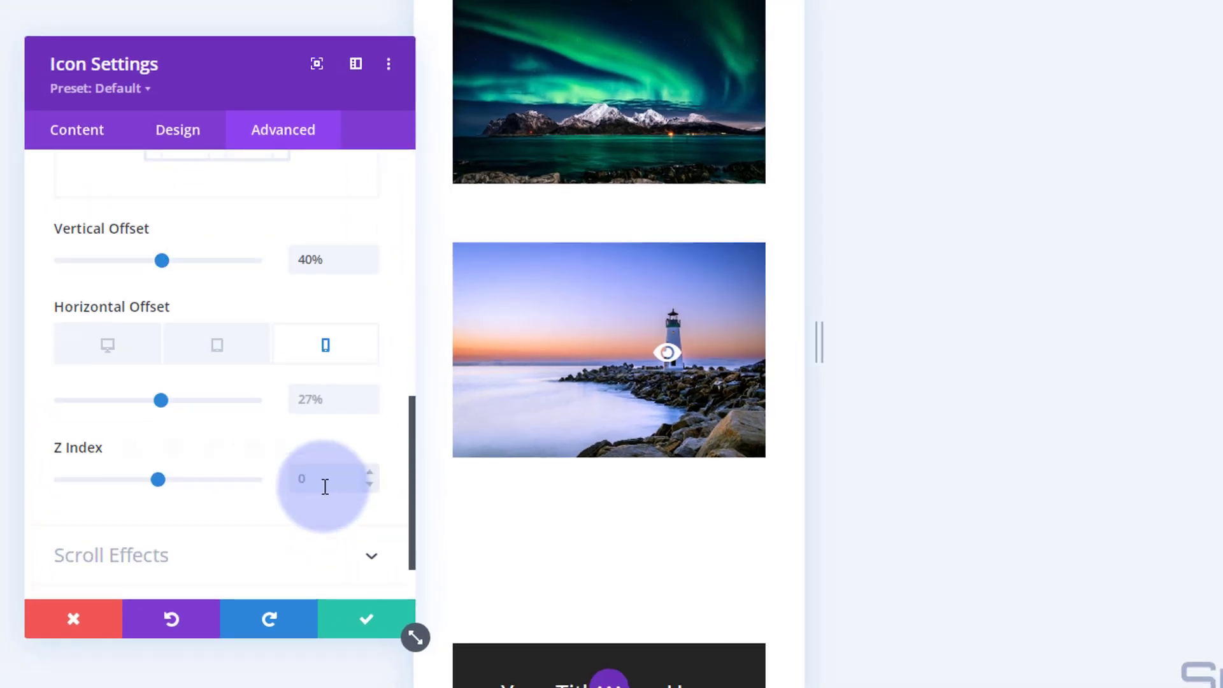
pyautogui.click(108, 347)
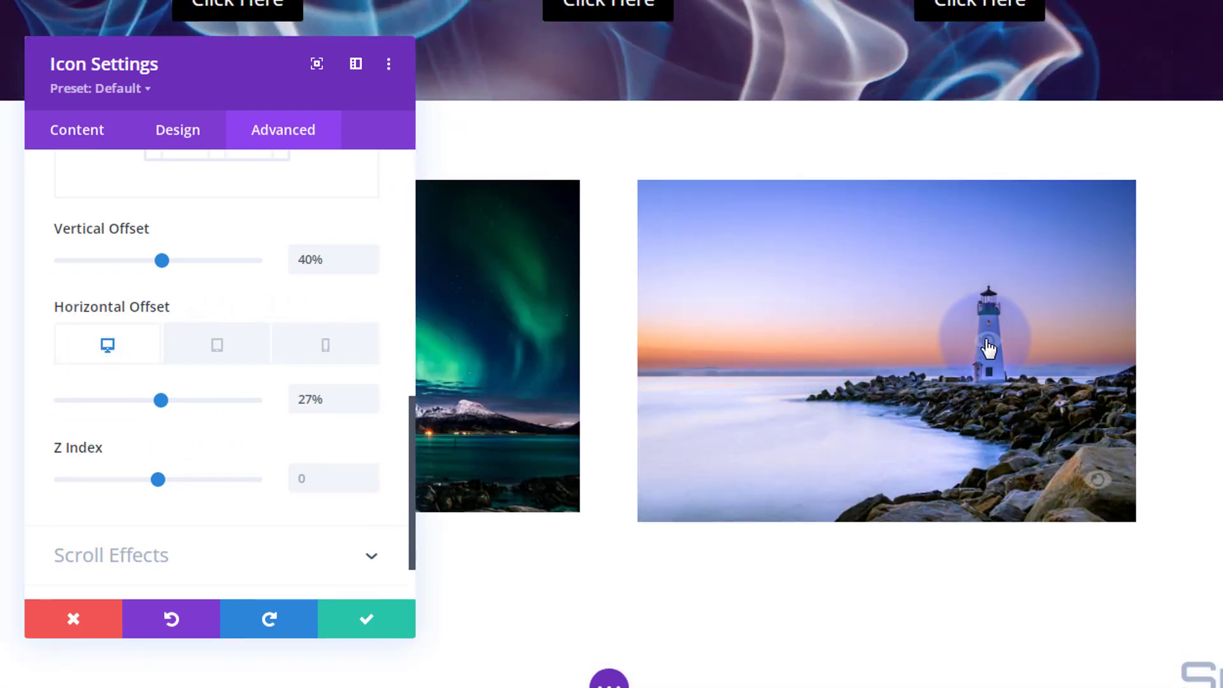
pyautogui.scroll(-2, 797, 287)
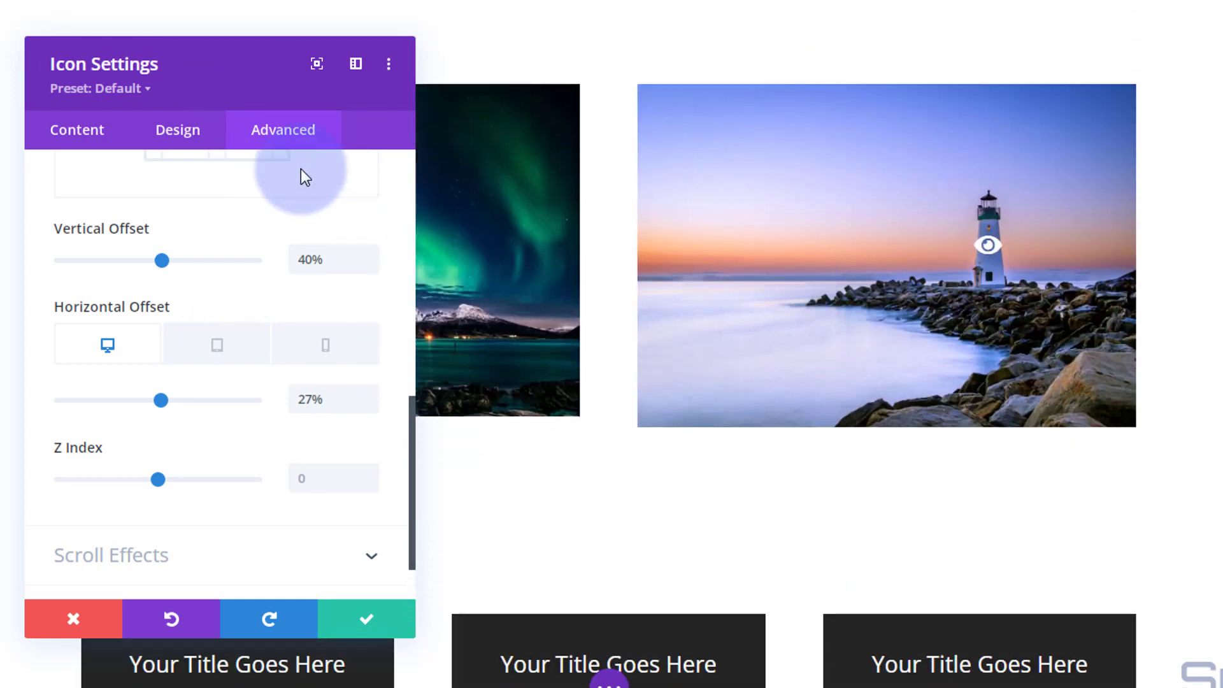
# Step: Move the settings dialog clear of the lighthouse and reduce the eye icon's size to 23px
pyautogui.moveTo(251, 82); pyautogui.dragTo(625, 69)
pyautogui.click(555, 119)
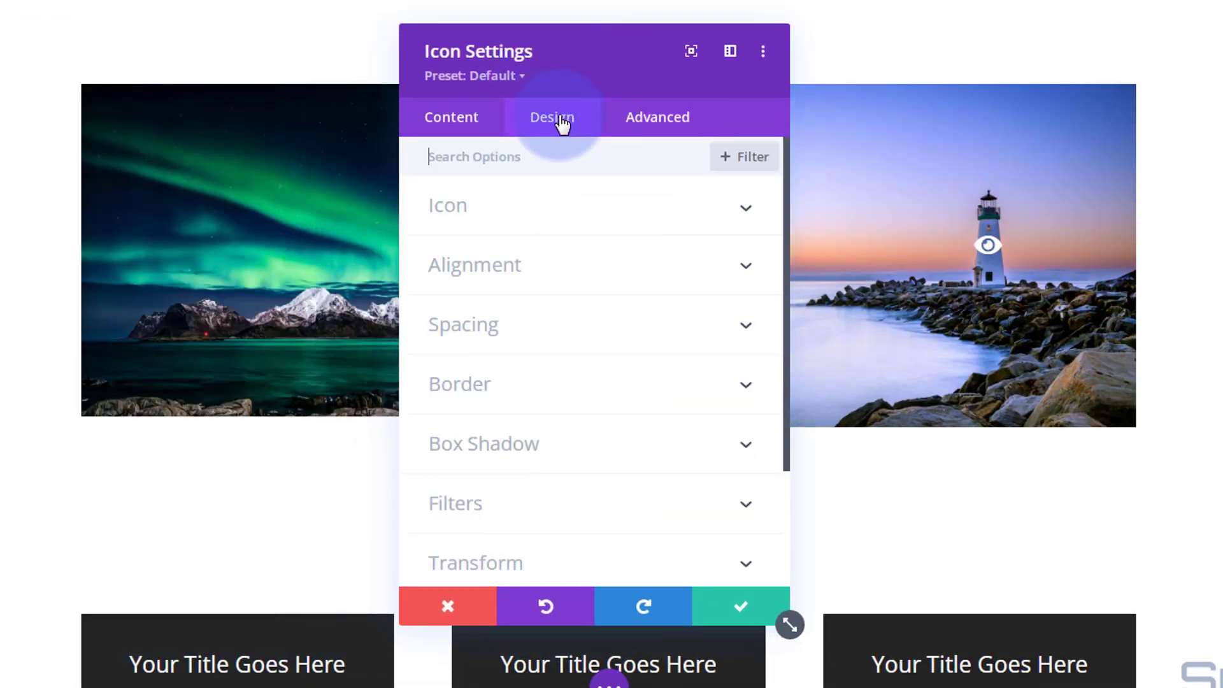
pyautogui.click(562, 216)
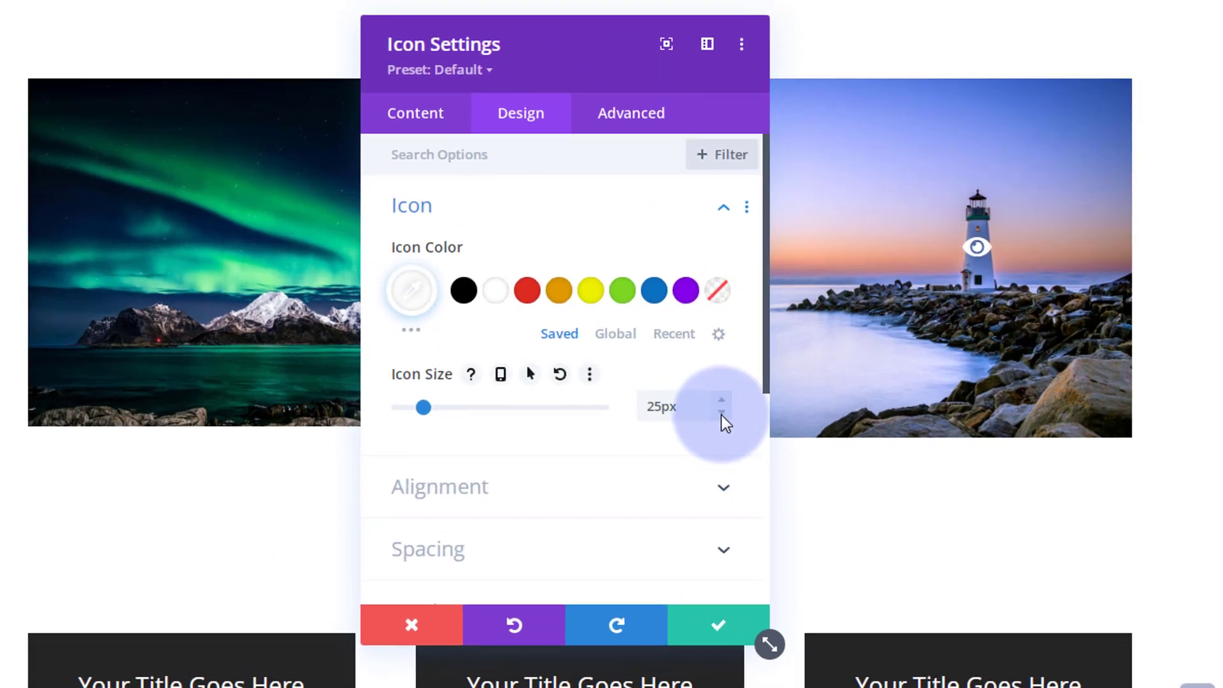
pyautogui.click(722, 412)
pyautogui.click(721, 412)
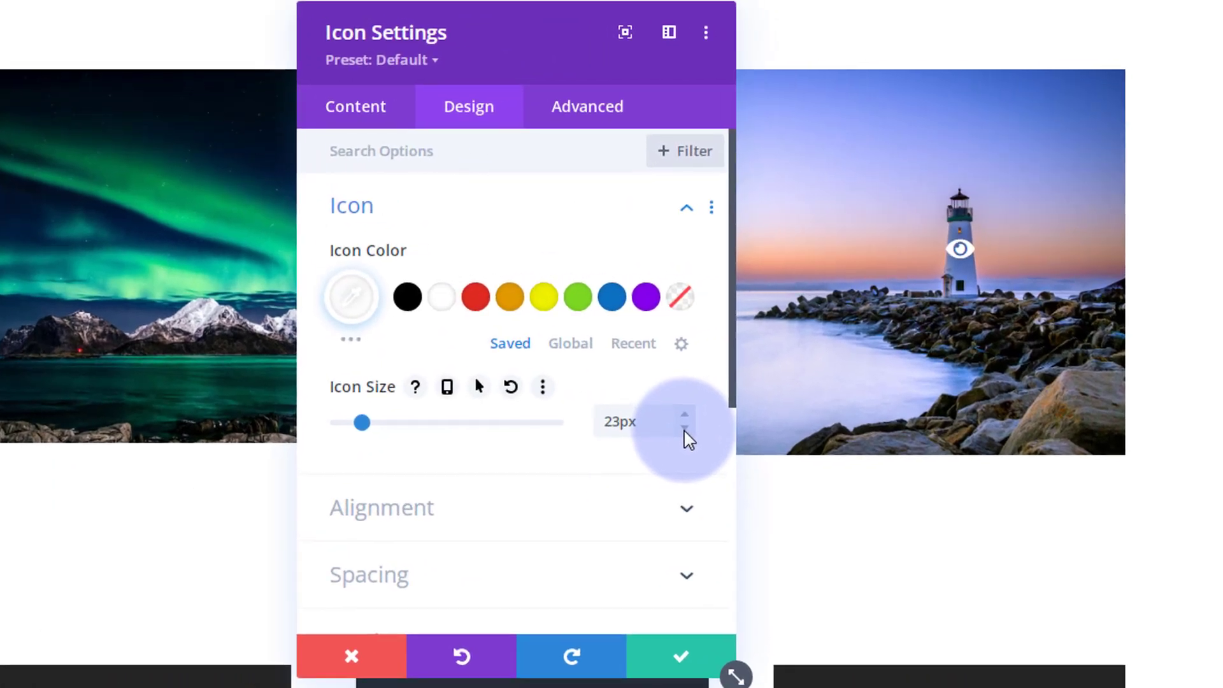
# Step: Reduce the eye icon's size to 20px and make its white color mostly transparent at rgba(255,255,255,0.23)
pyautogui.click(721, 412)
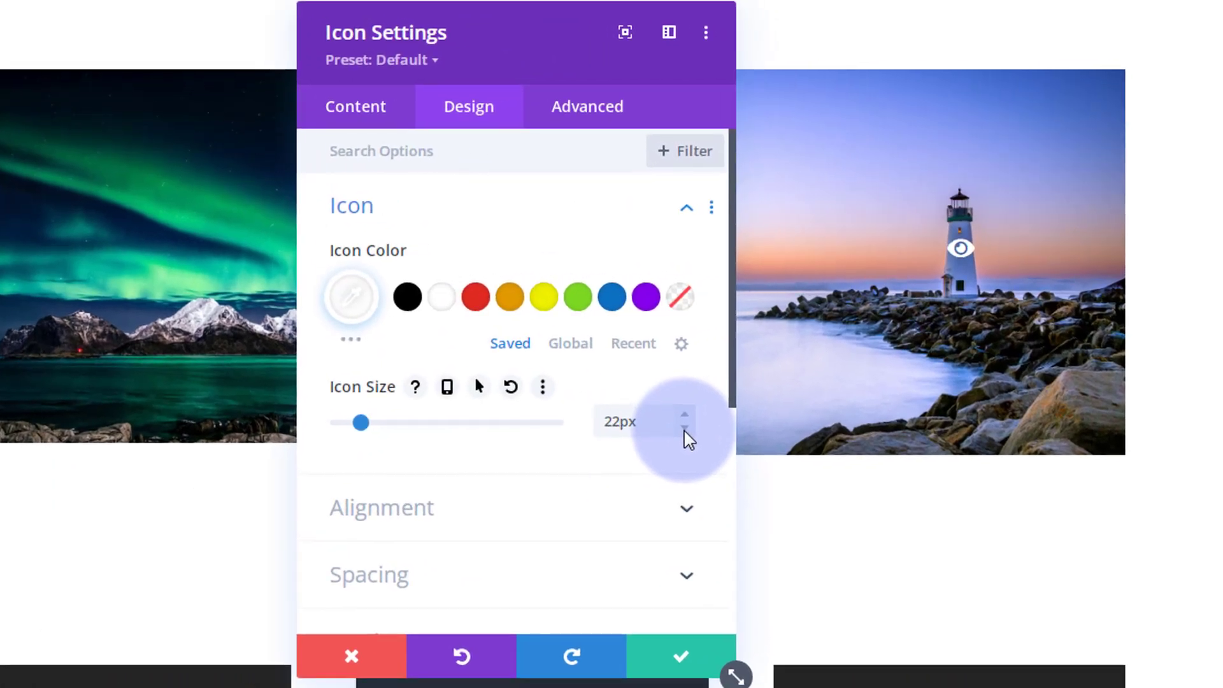
pyautogui.click(684, 428)
pyautogui.click(684, 429)
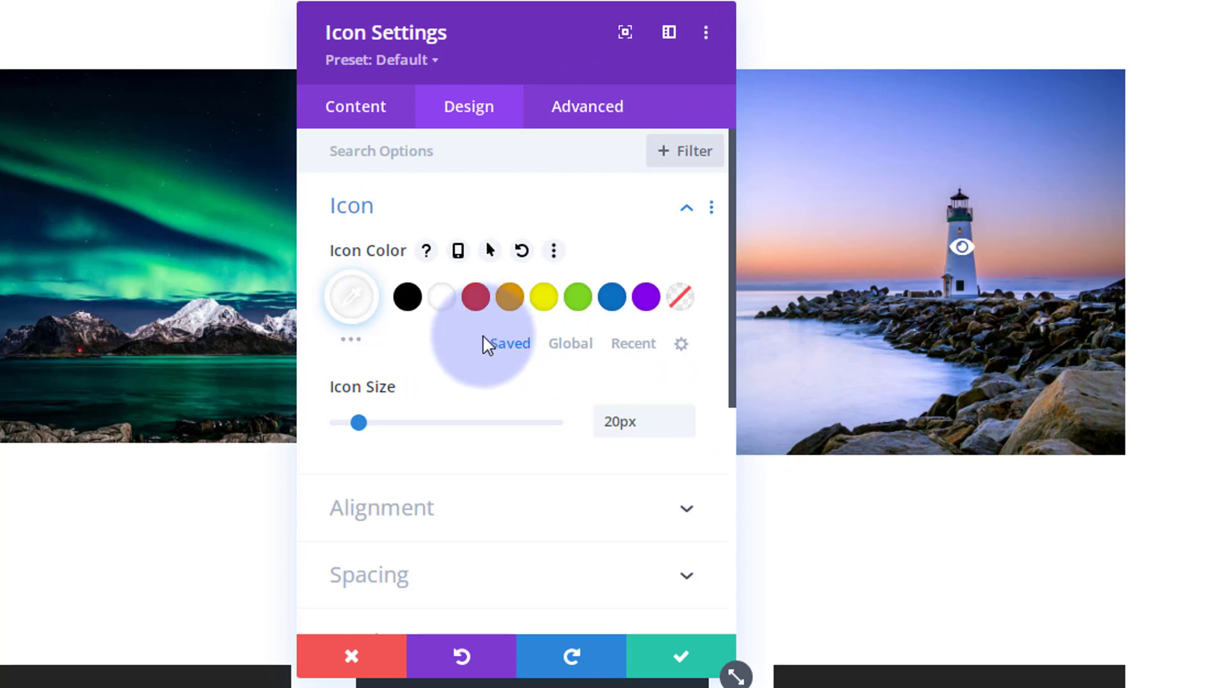
pyautogui.click(351, 298)
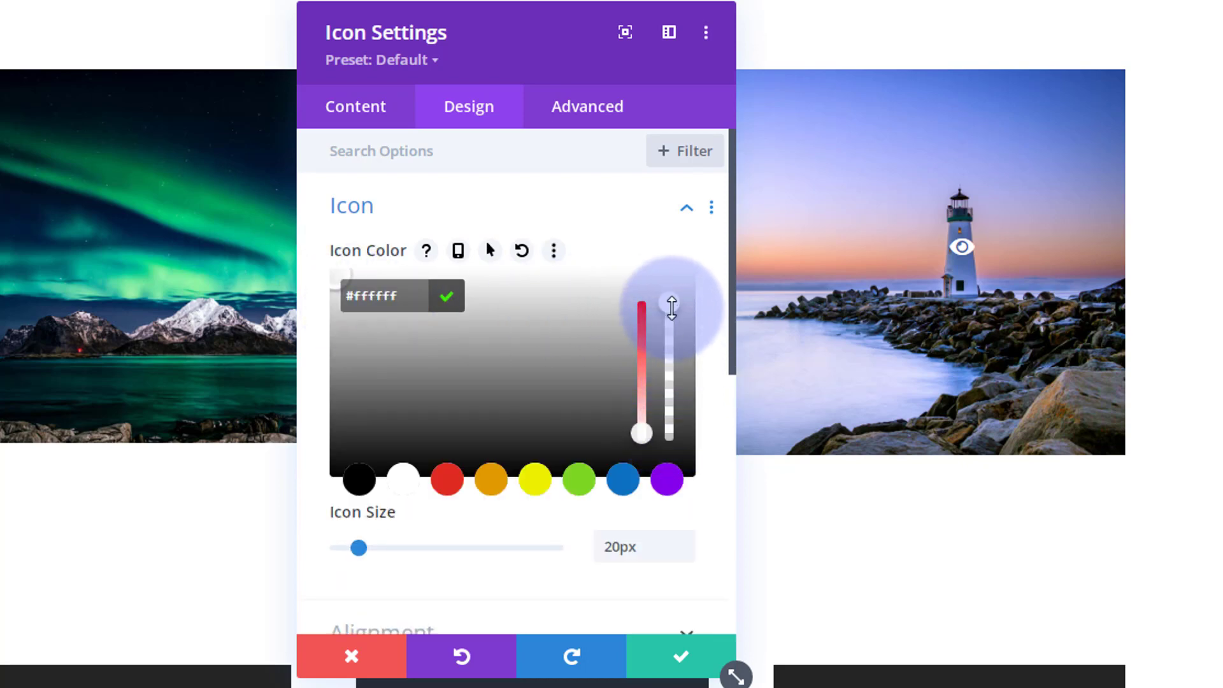
pyautogui.moveTo(669, 306); pyautogui.dragTo(669, 423)
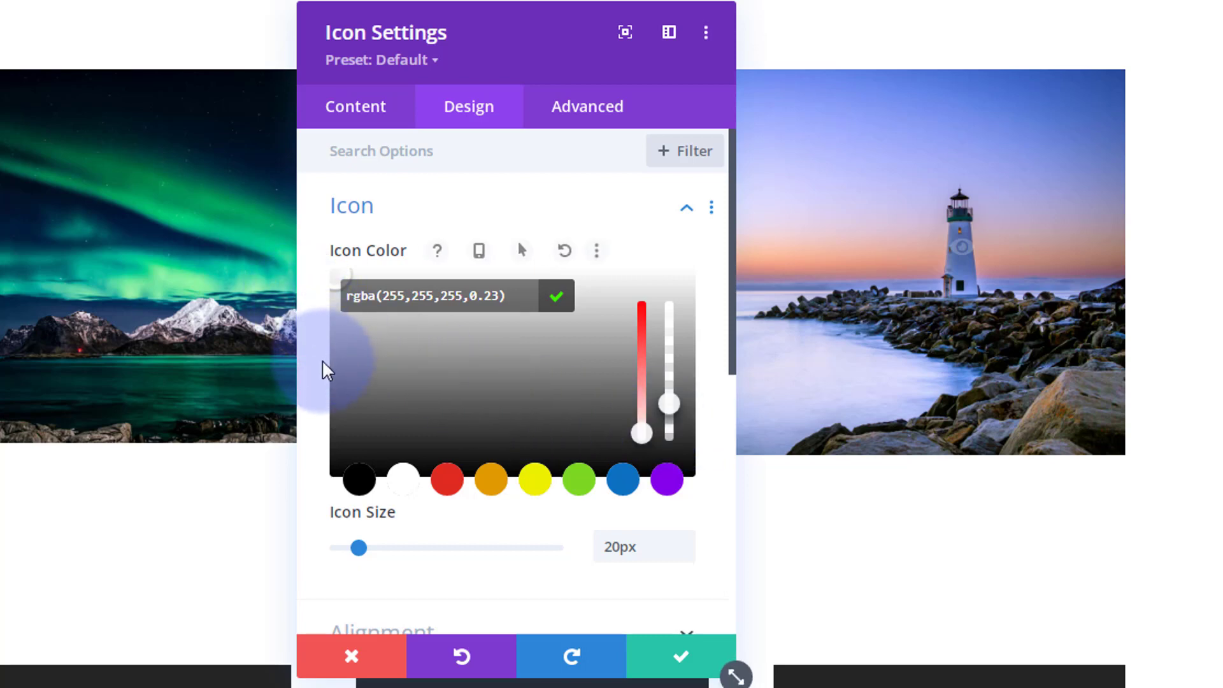
# Step: Enable a hover state for the icon color, set it to fully opaque white #ffffff, and return to the default state
pyautogui.moveTo(401, 258)
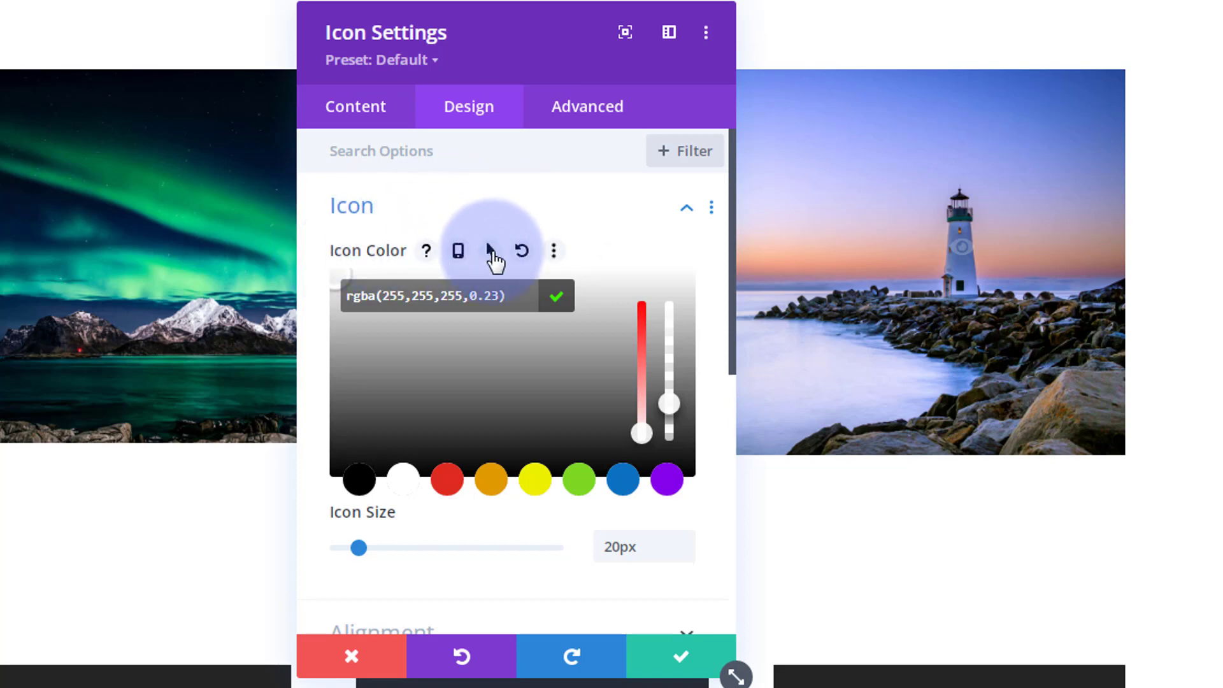
pyautogui.click(492, 250)
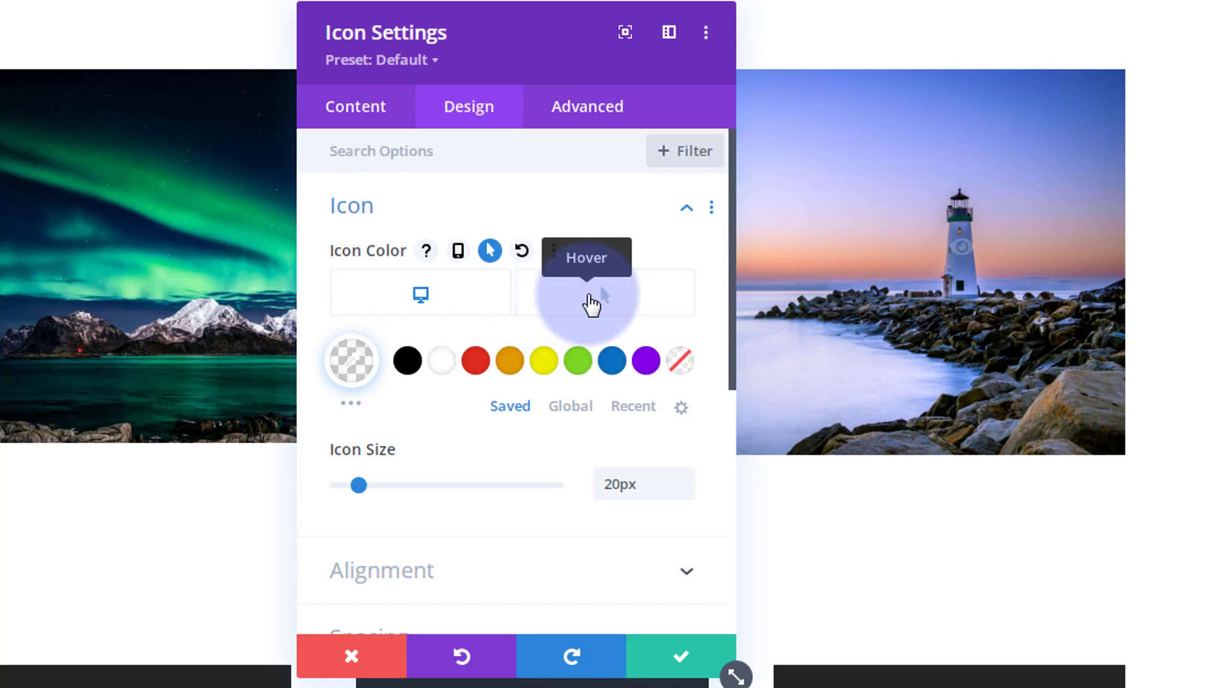
pyautogui.click(592, 304)
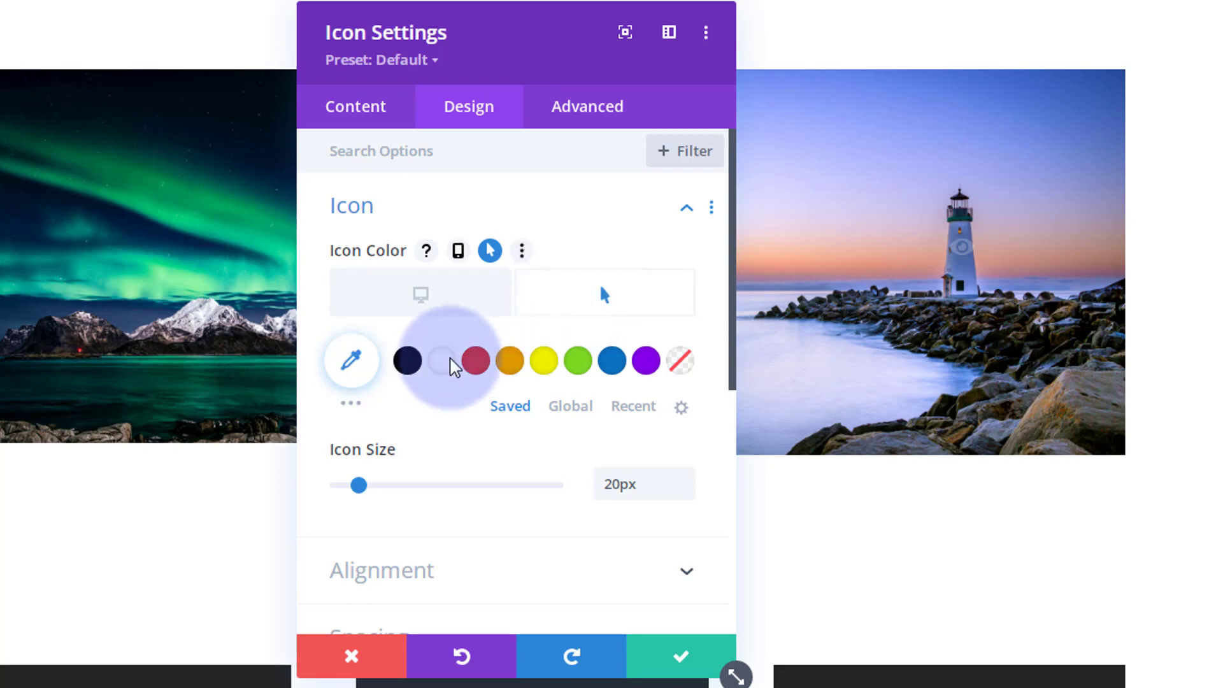
pyautogui.click(352, 365)
pyautogui.moveTo(669, 473); pyautogui.dragTo(673, 370)
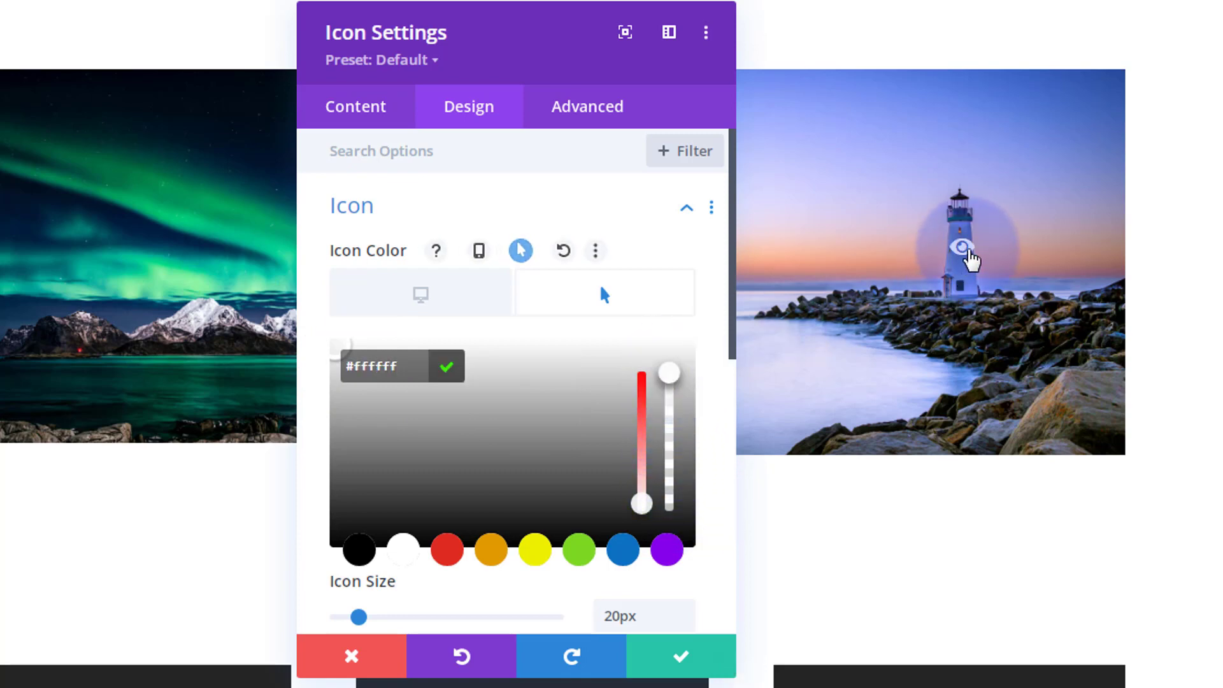
pyautogui.click(419, 298)
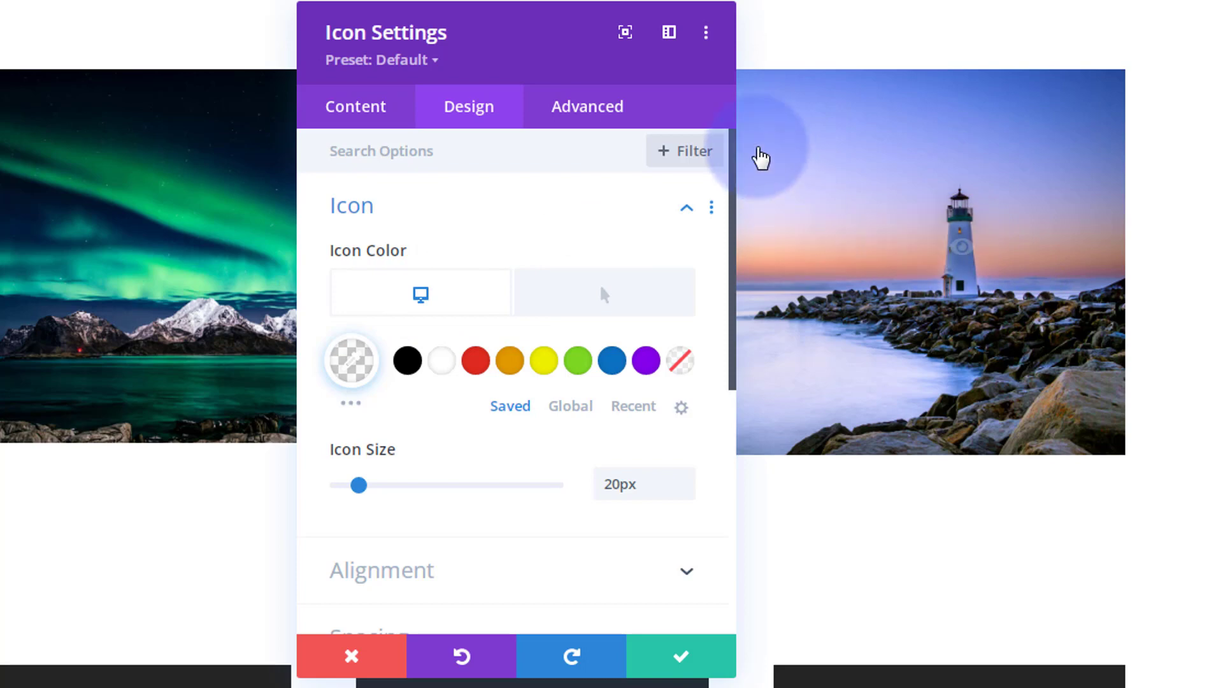
# Step: Try nudging the eye icon's horizontal offset to refine its placement on the lighthouse tower
pyautogui.click(609, 113)
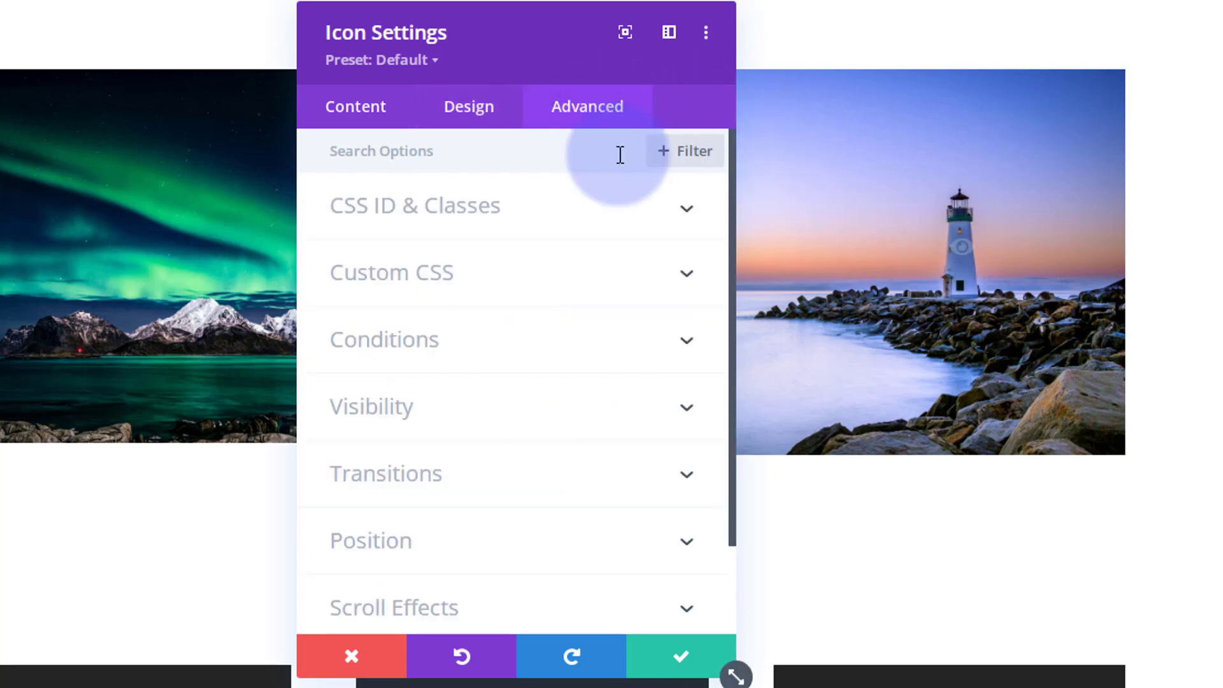
pyautogui.click(617, 552)
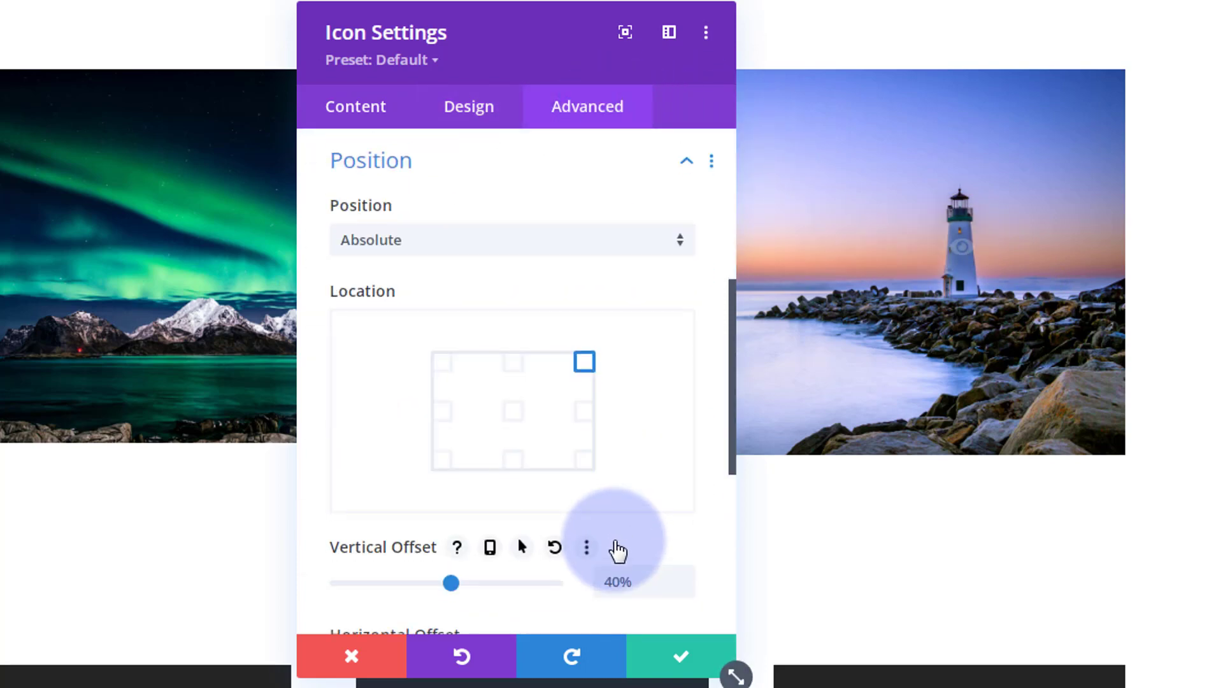
pyautogui.scroll(-2, 621, 540)
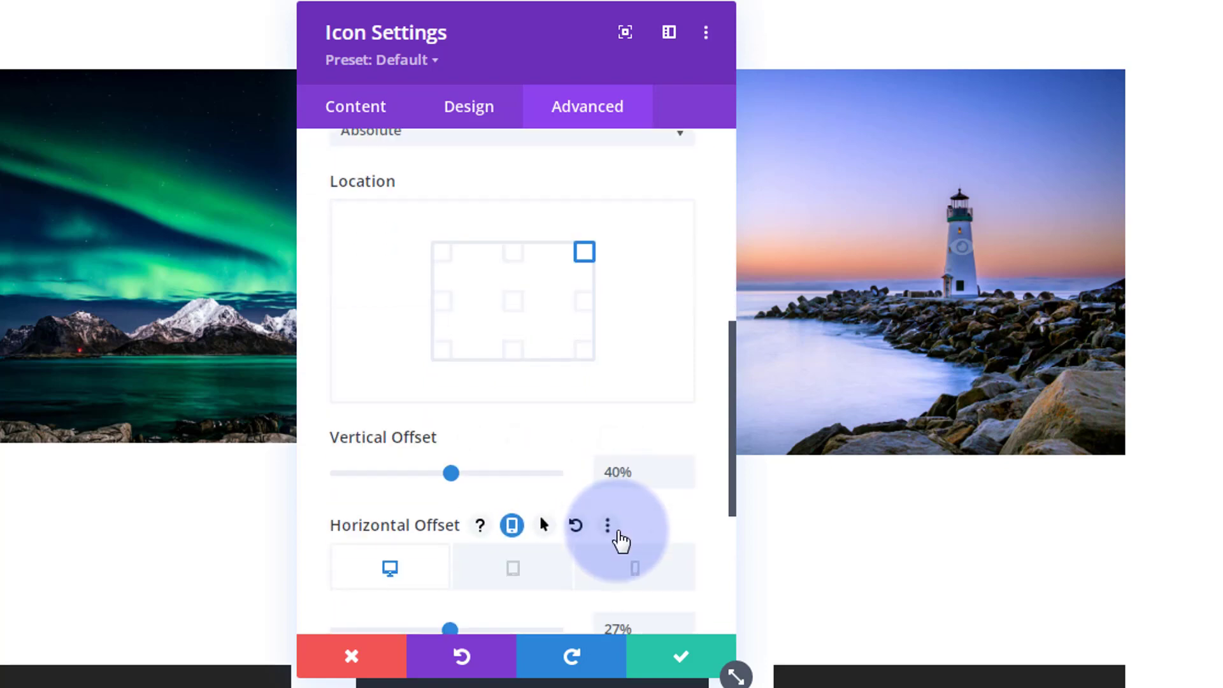
pyautogui.scroll(-4, 620, 538)
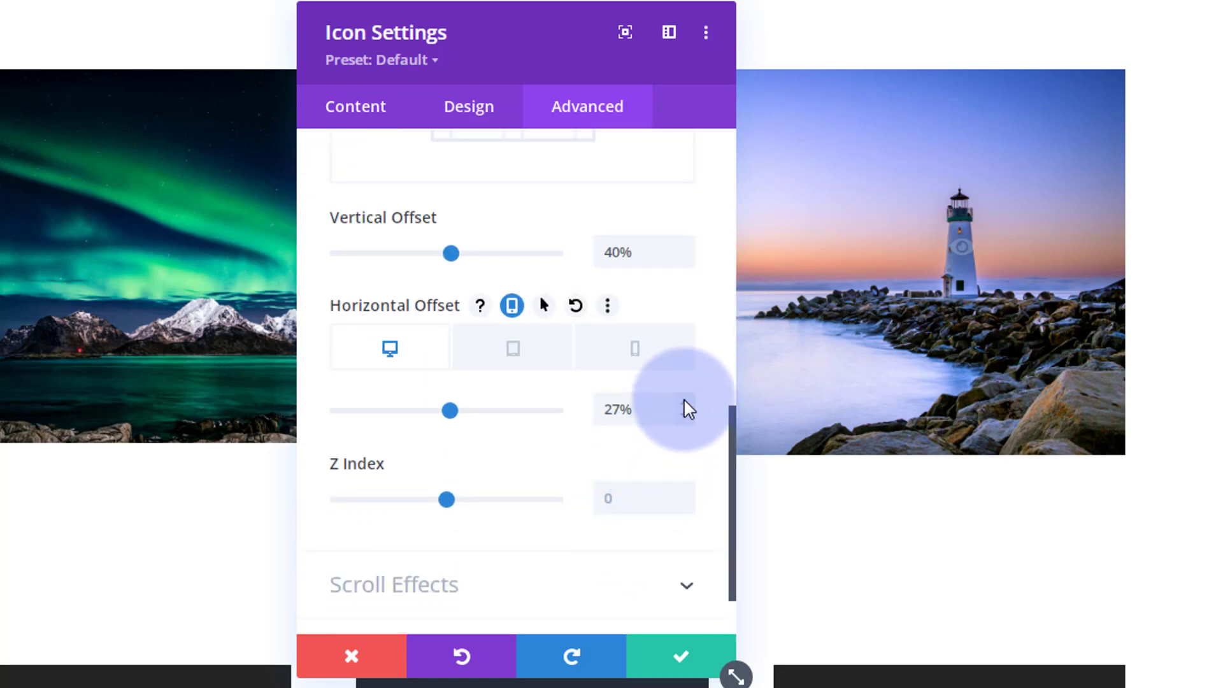
pyautogui.press('Up')
pyautogui.click(685, 416)
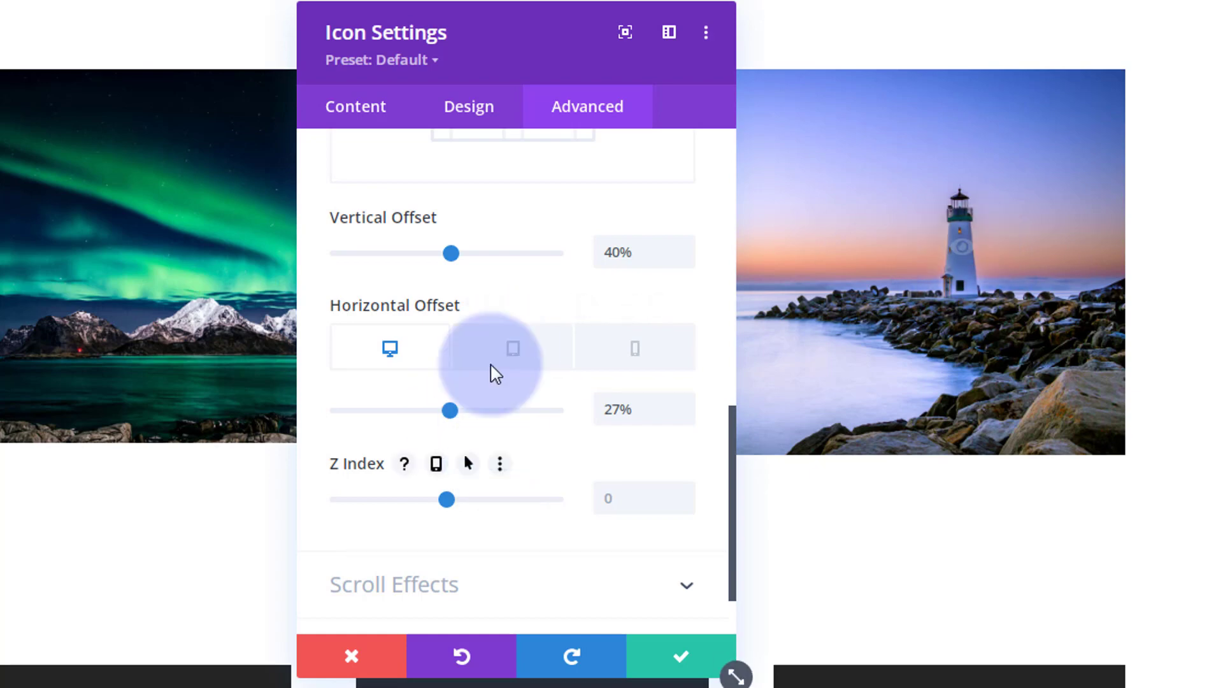
# Step: Set the eye icon's link URL to #topsec and save the icon settings
pyautogui.click(358, 118)
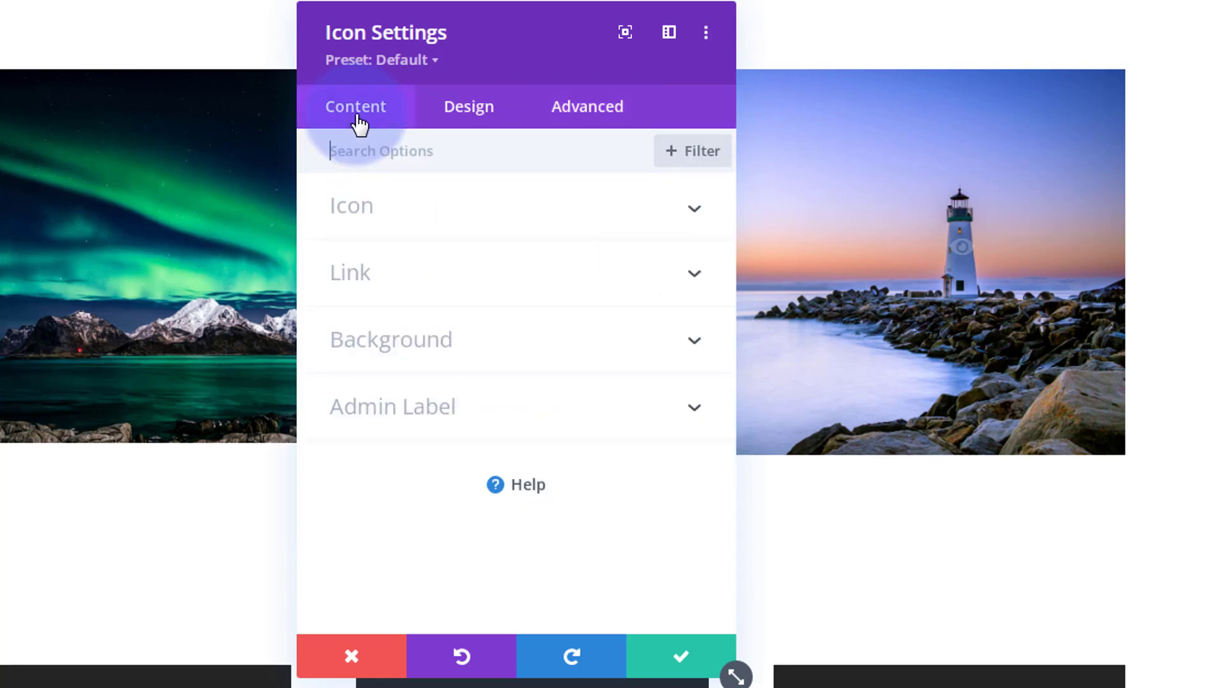
pyautogui.click(449, 281)
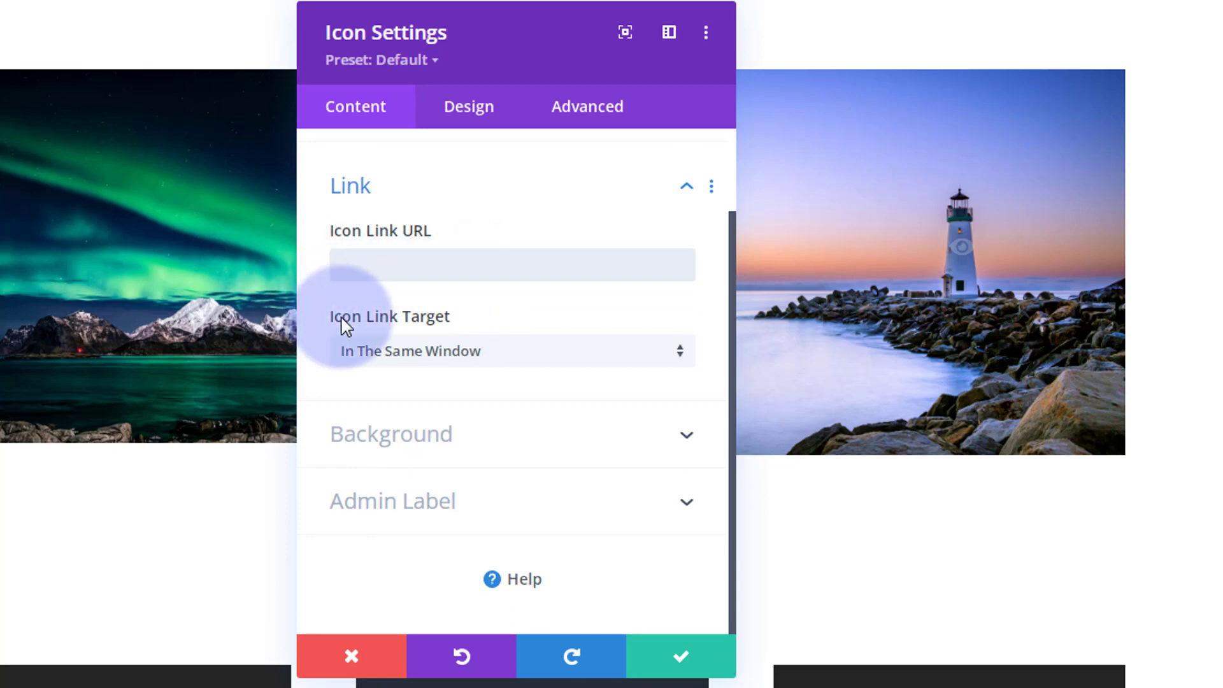
pyautogui.click(626, 271)
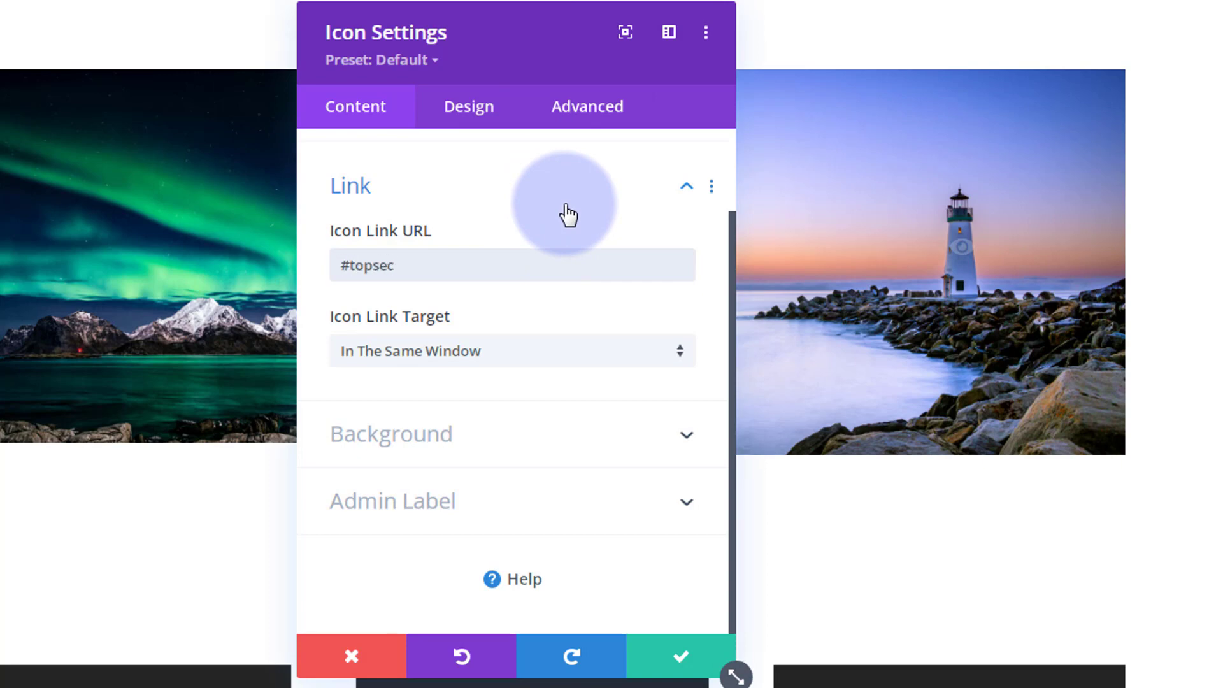
pyautogui.click(674, 660)
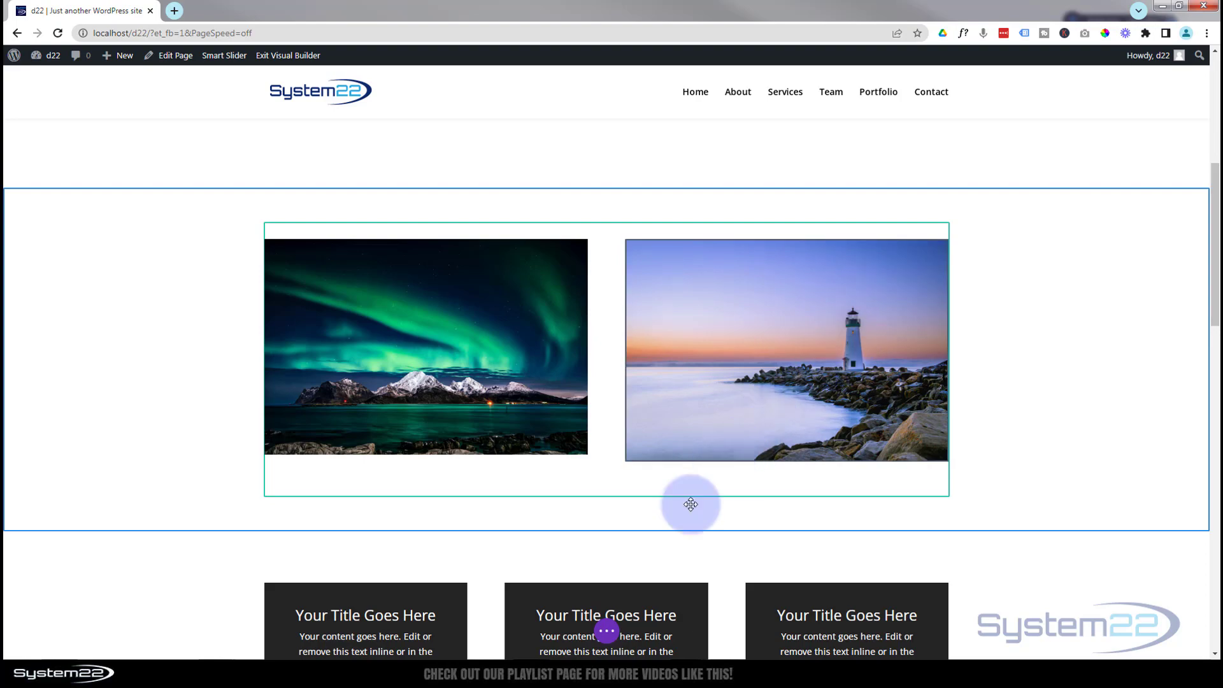
# Step: Switch to the wireframe view and duplicate the Icon module beneath the lighthouse image
pyautogui.click(607, 630)
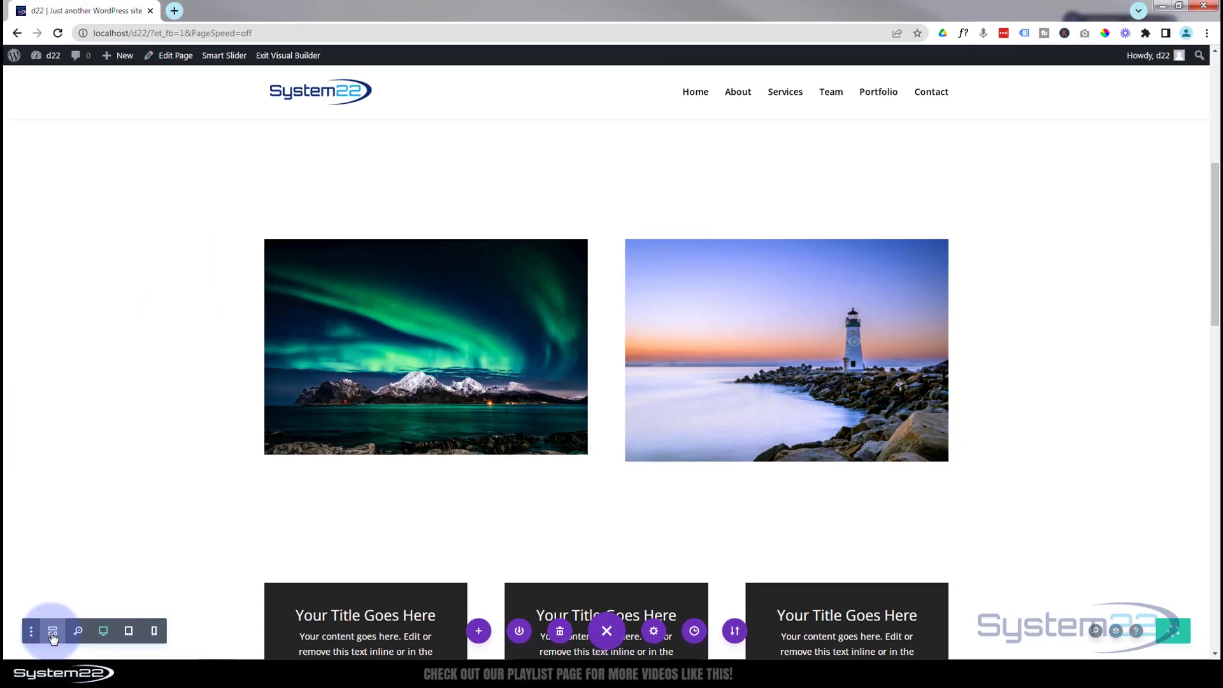
pyautogui.click(53, 634)
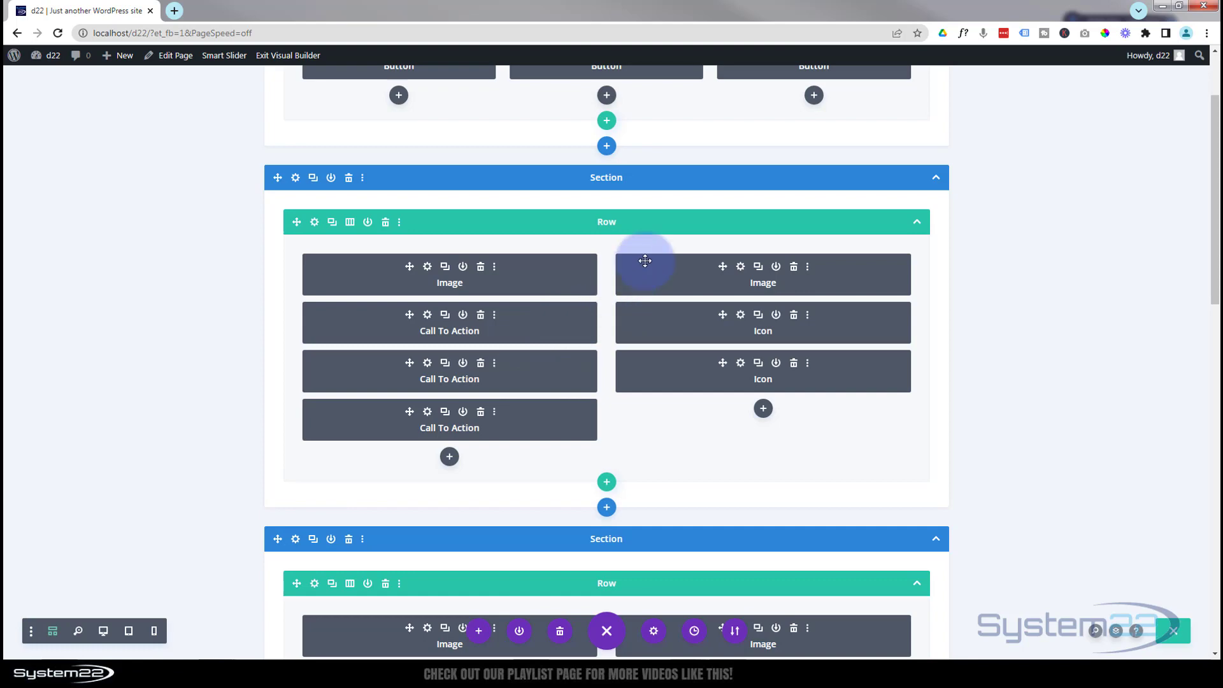
pyautogui.scroll(-3, 645, 260)
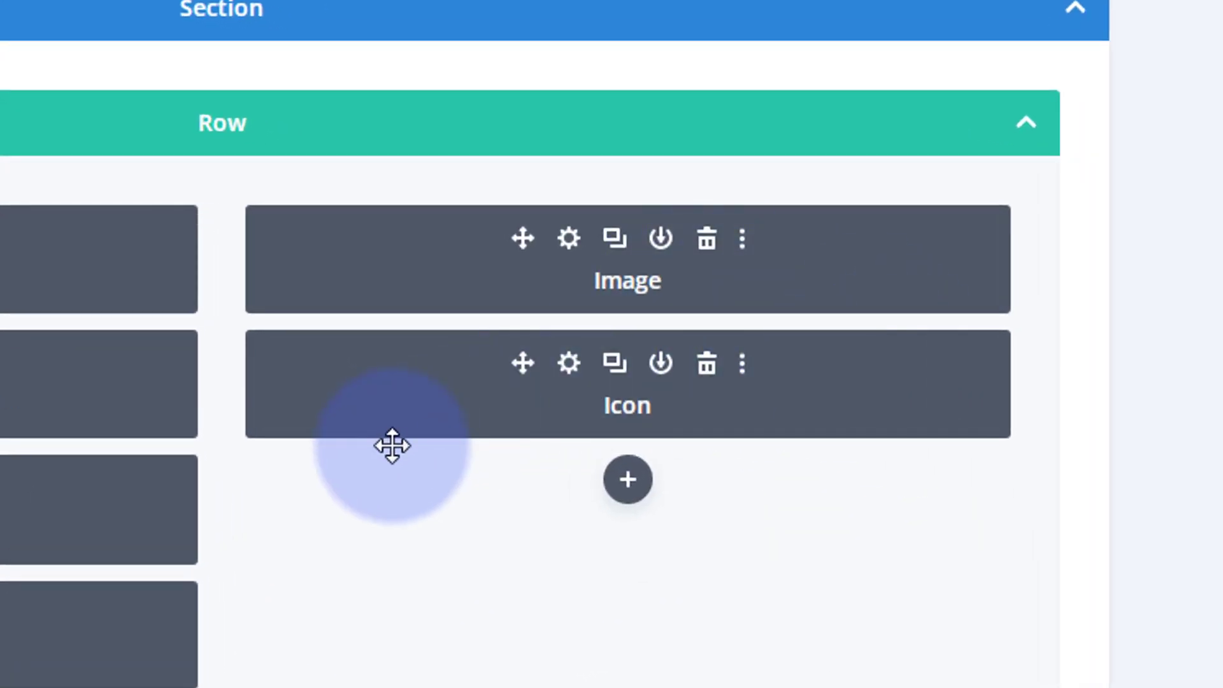
pyautogui.click(615, 365)
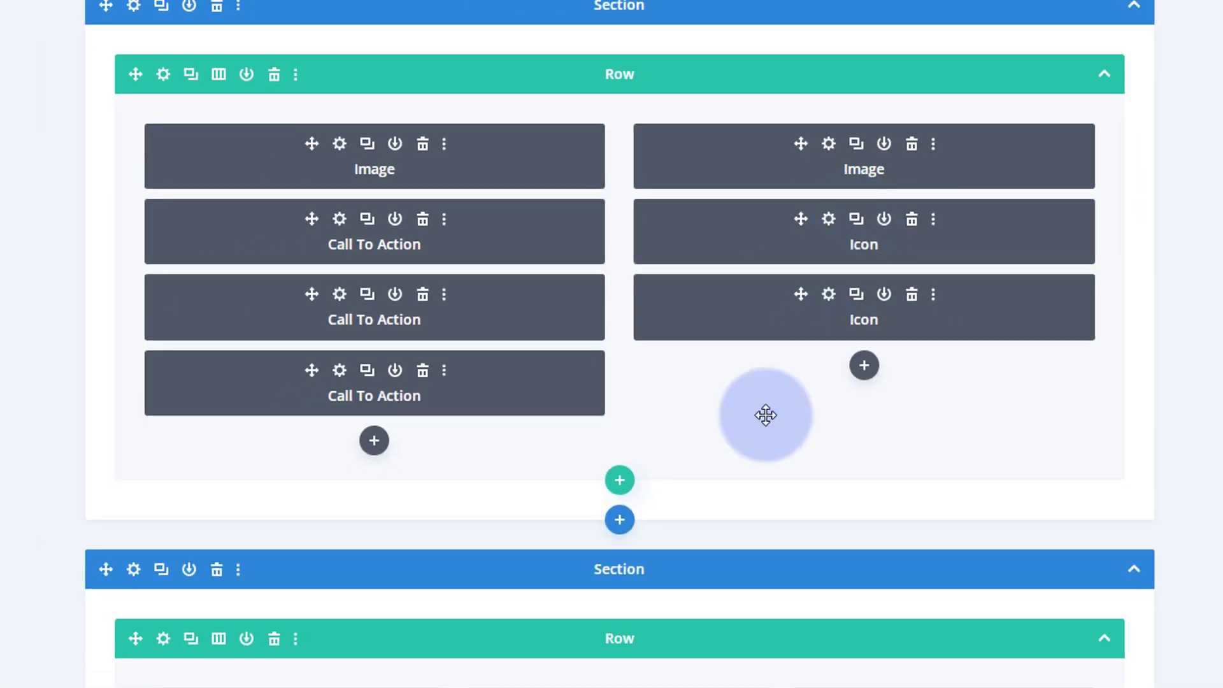
# Step: Open the duplicated icon's settings and return to the desktop view with the lighthouse image visible beside the dialog
pyautogui.click(829, 295)
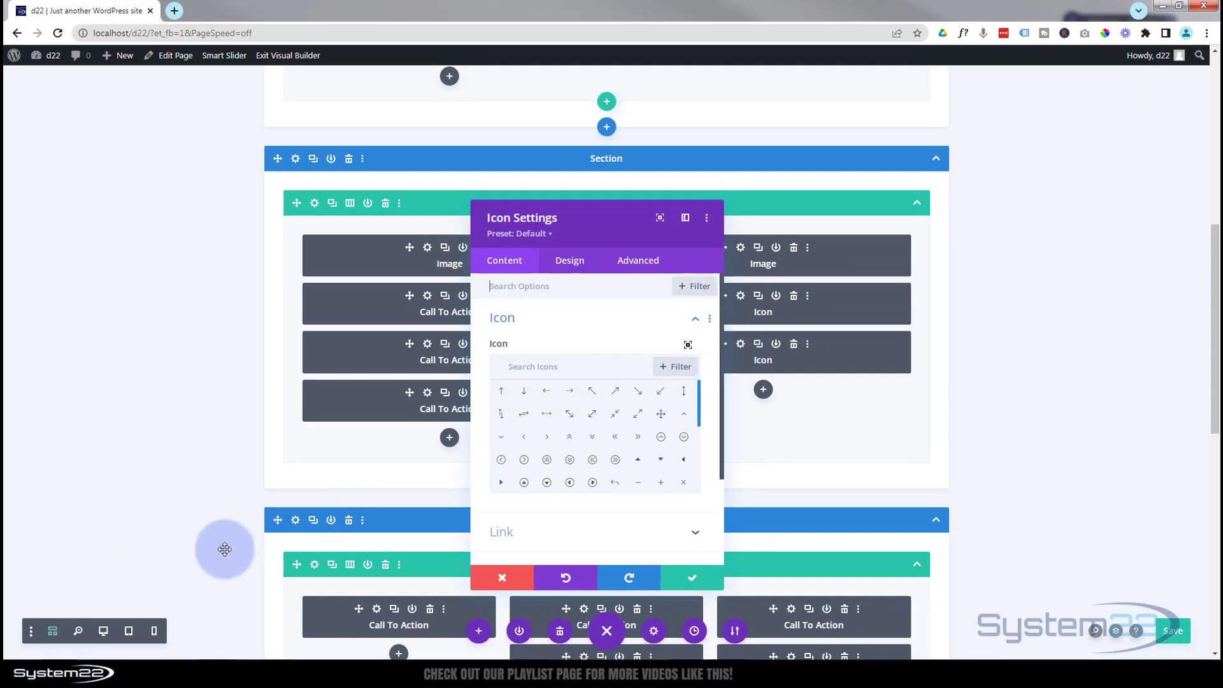
pyautogui.click(103, 631)
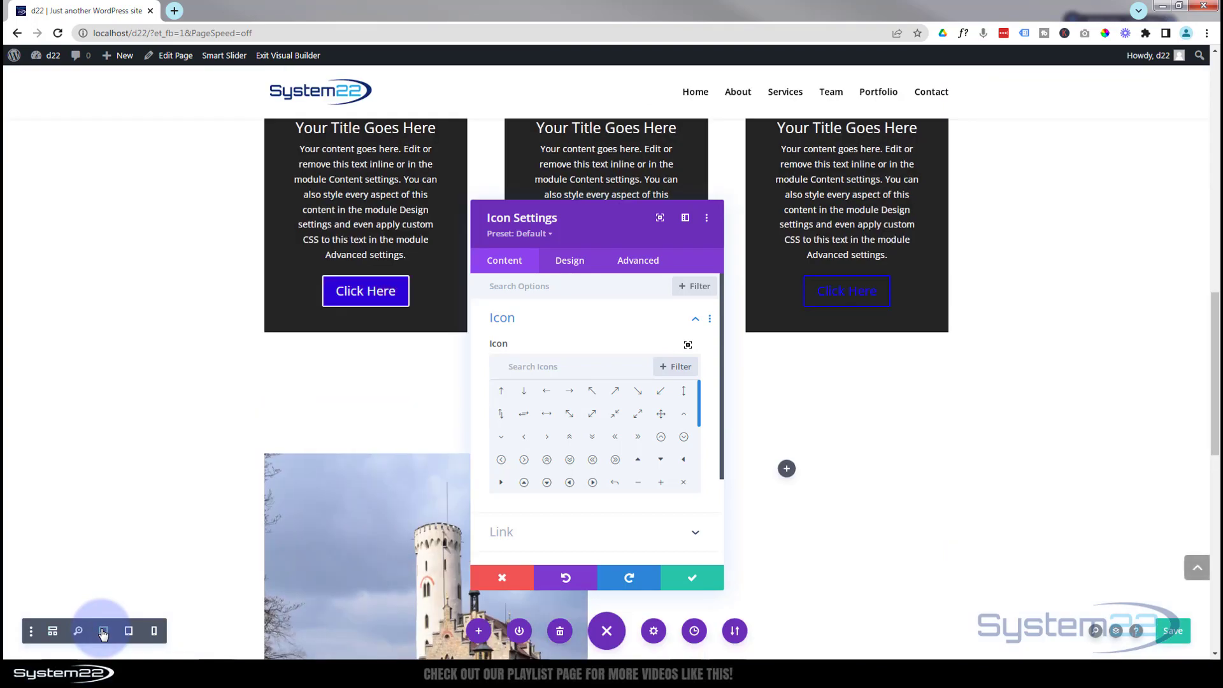
pyautogui.scroll(10, 167, 449)
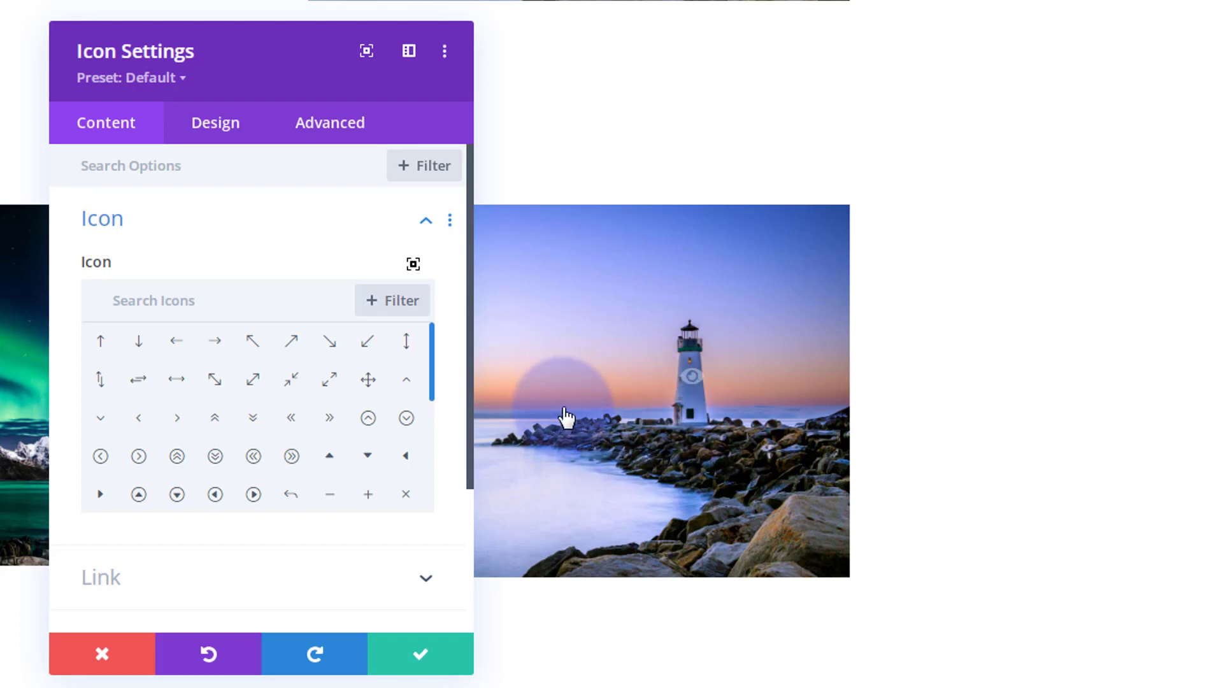
# Step: Change the duplicated icon's absolute position location to the bottom-right corner of the column
pyautogui.click(327, 127)
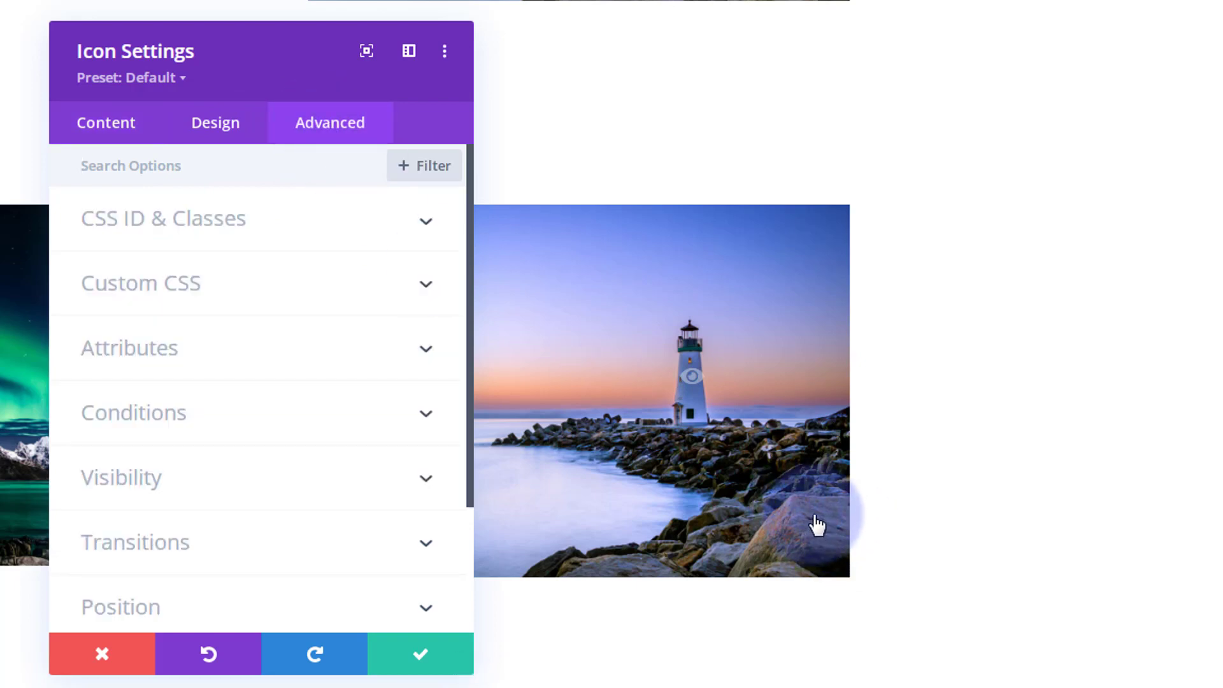
pyautogui.click(284, 609)
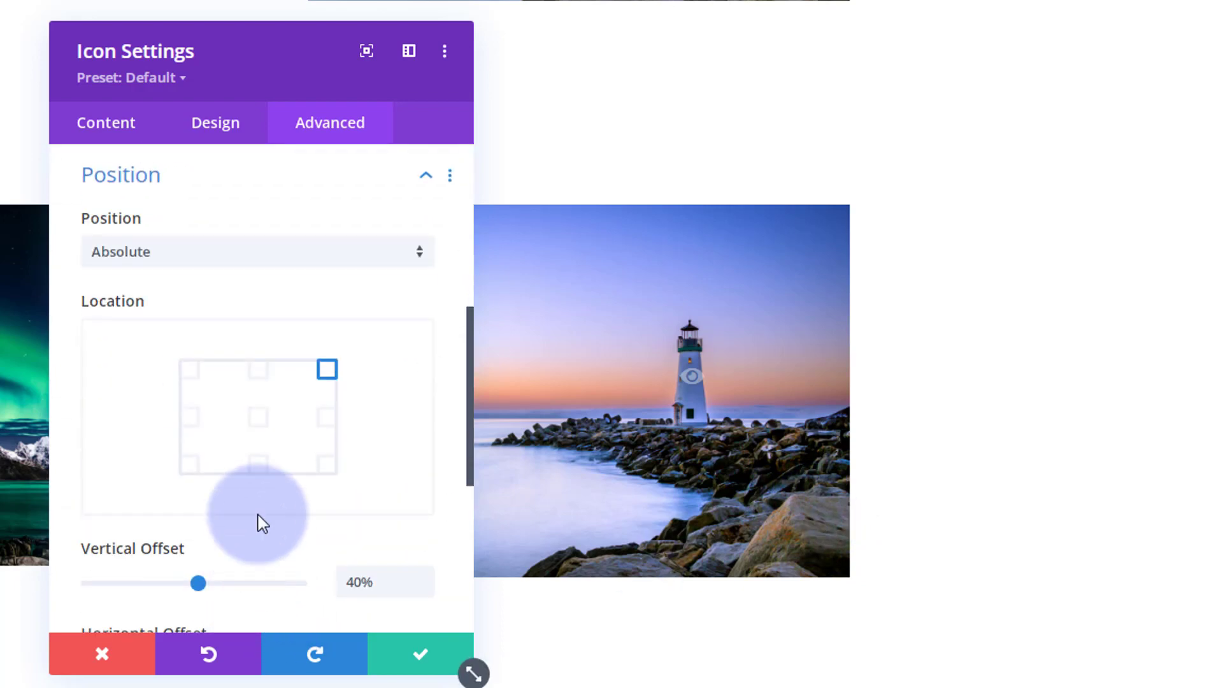
pyautogui.click(328, 470)
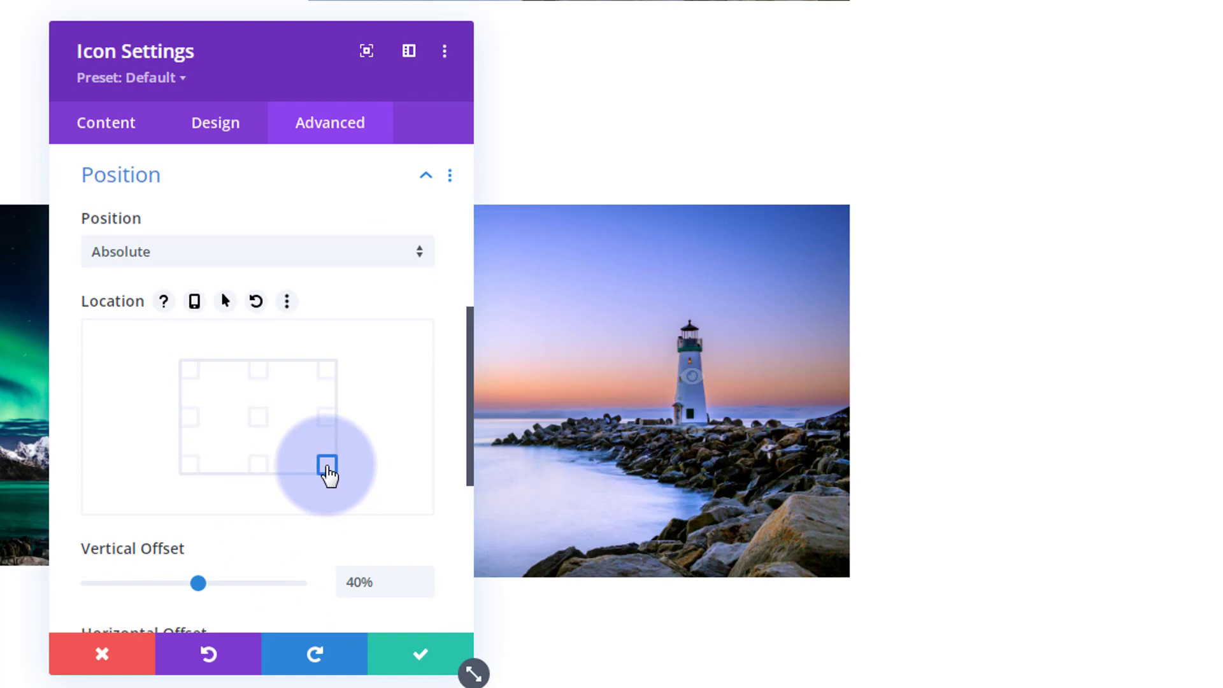
# Step: Set the duplicated icon's vertical offset to 20%
pyautogui.scroll(-3, 422, 464)
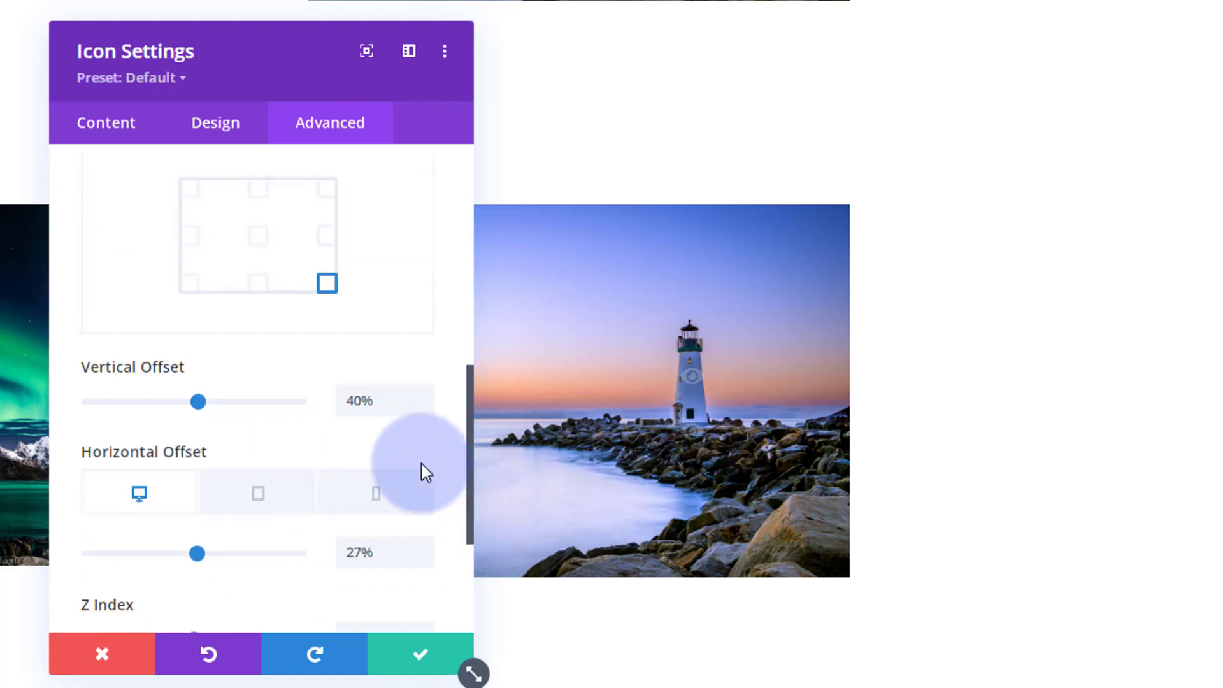
pyautogui.scroll(-1, 422, 464)
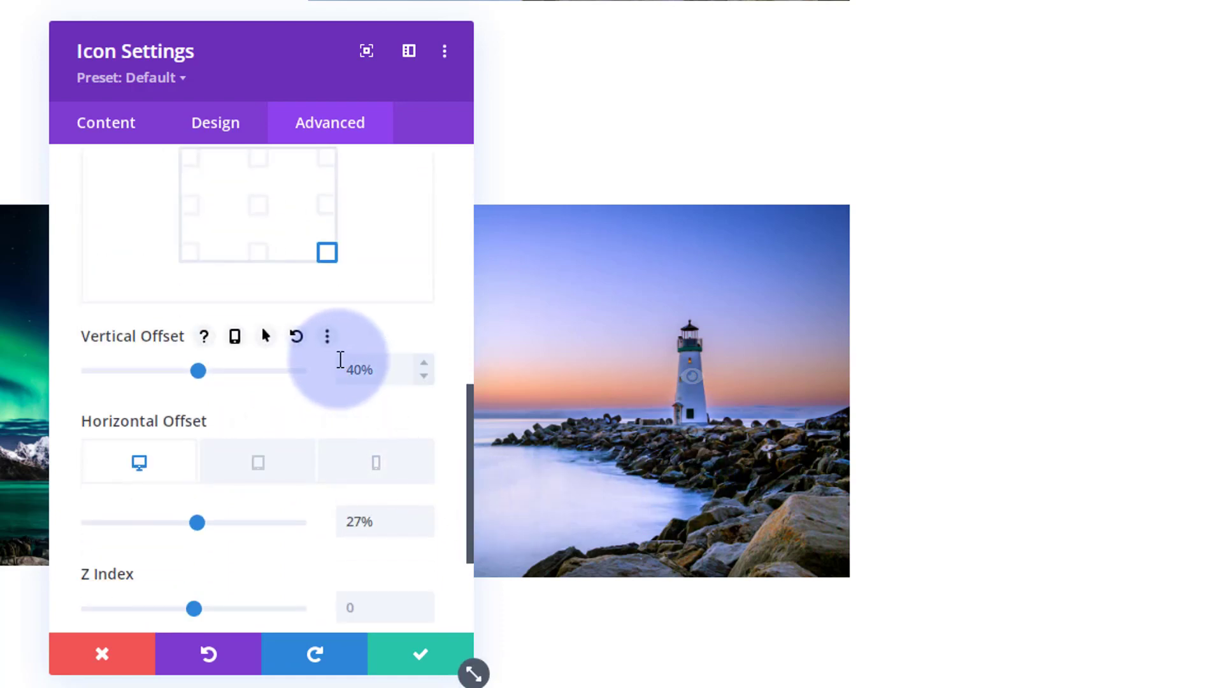
pyautogui.click(198, 371)
pyautogui.moveTo(349, 370); pyautogui.dragTo(356, 373)
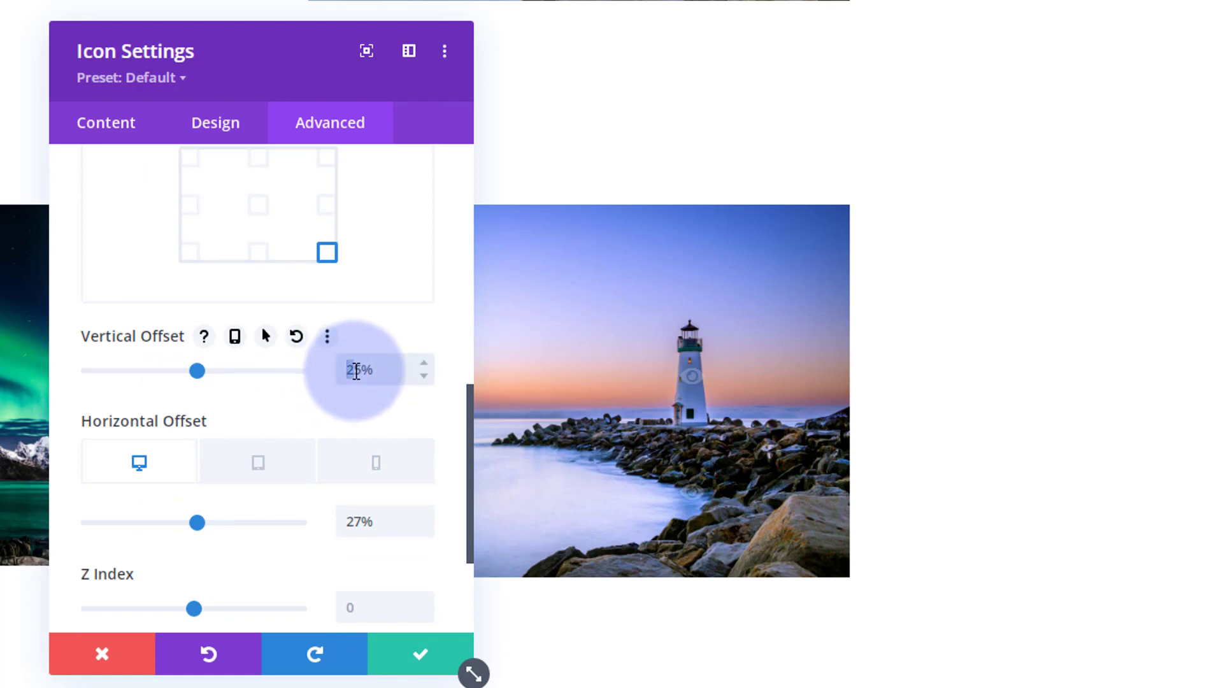
pyautogui.write('20')
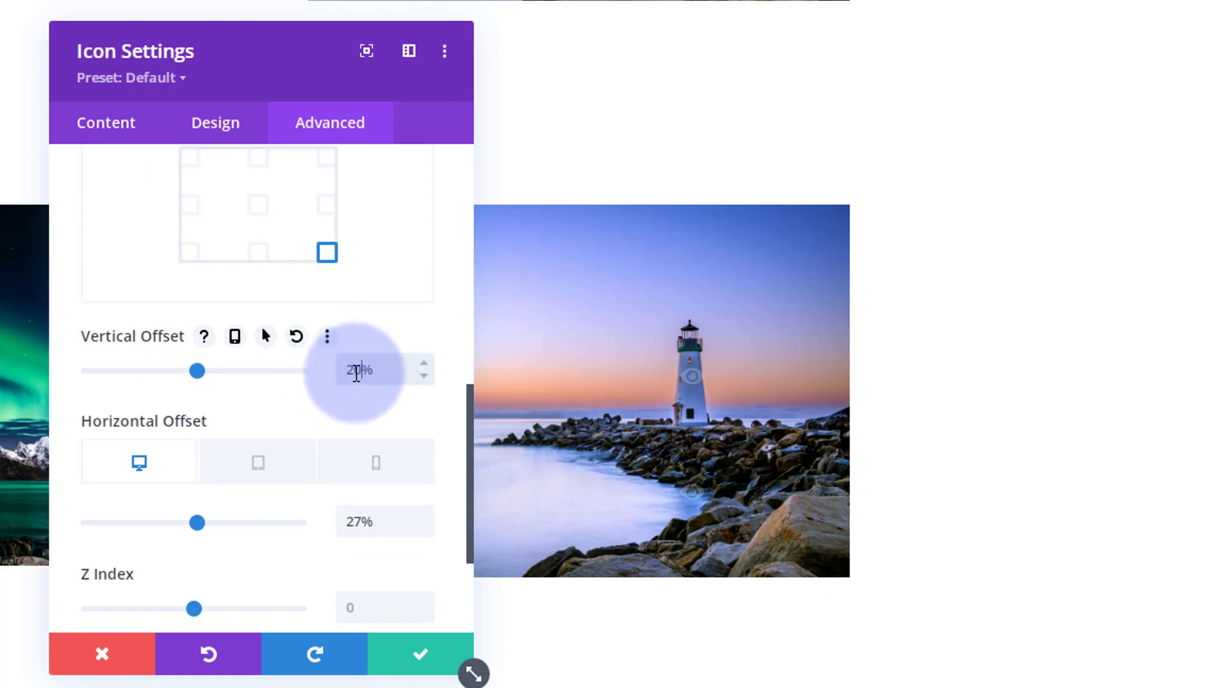
pyautogui.click(708, 553)
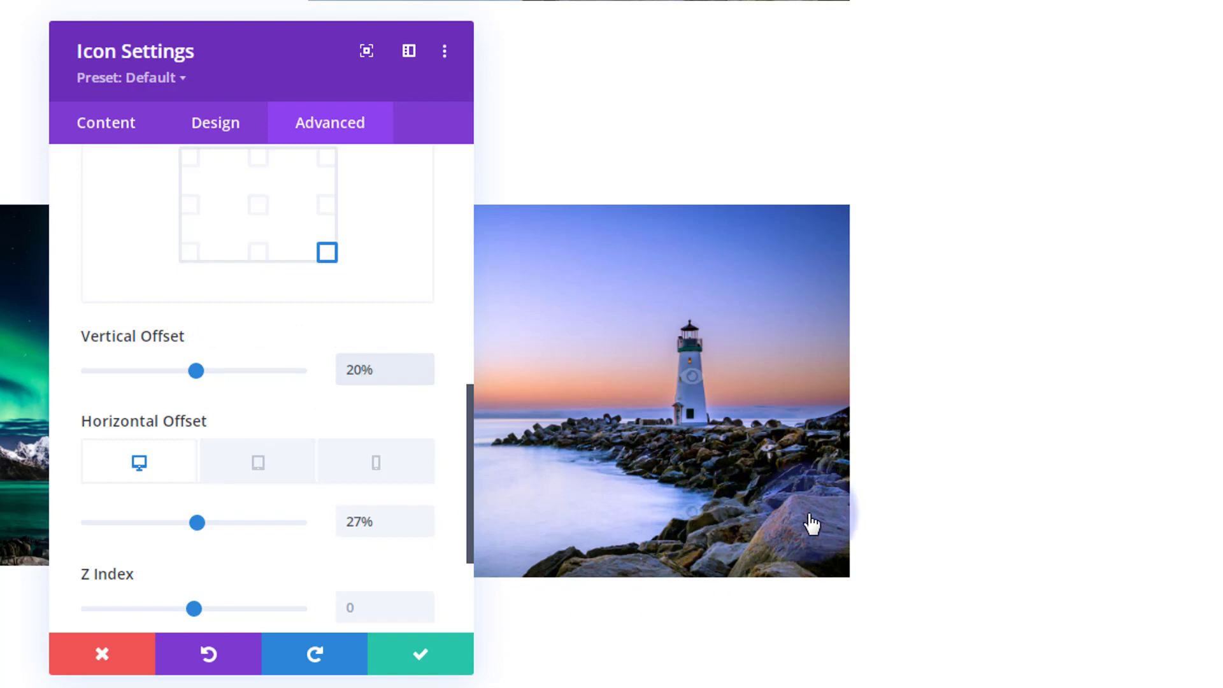
# Step: Set the duplicated icon's desktop horizontal offset to 5% and switch that setting to its enabled hover state
pyautogui.moveTo(307, 526)
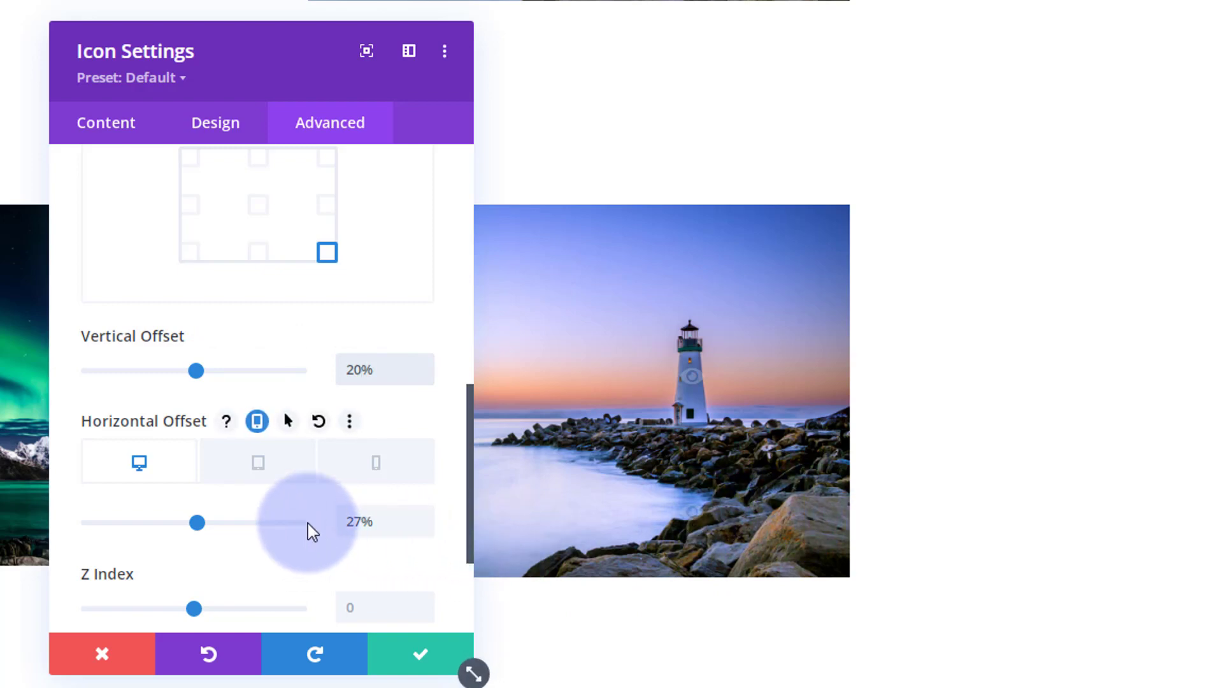
pyautogui.moveTo(347, 521); pyautogui.dragTo(397, 507)
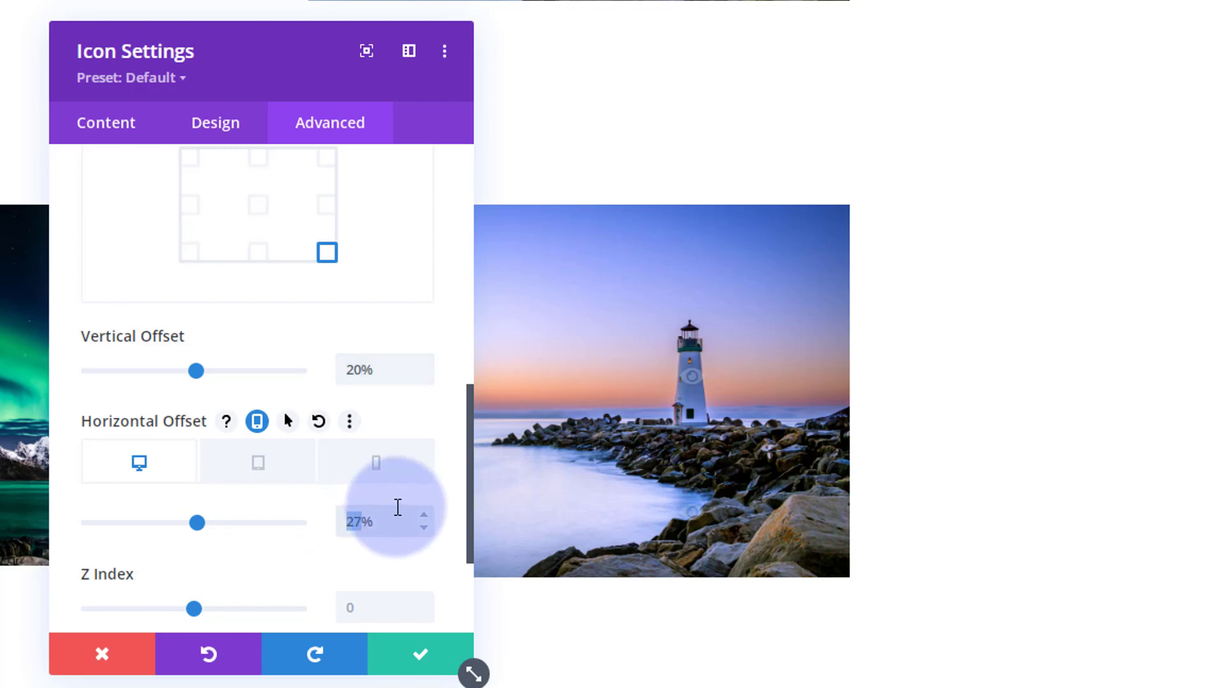
pyautogui.write('5')
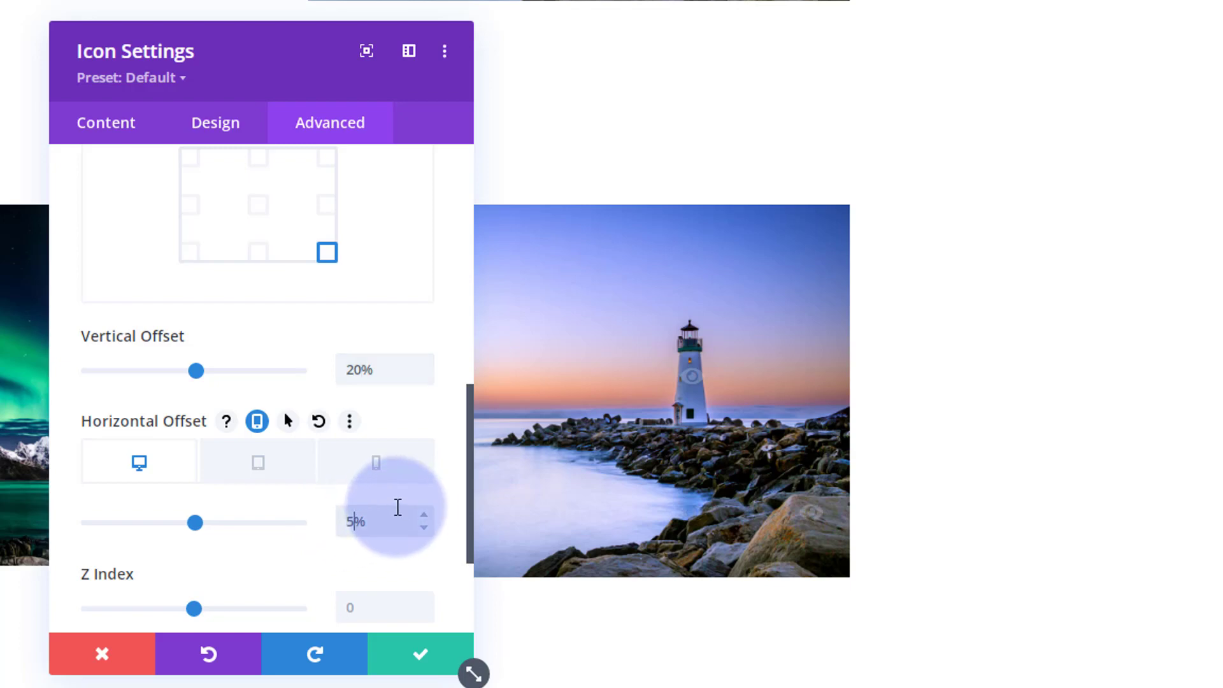
pyautogui.click(809, 519)
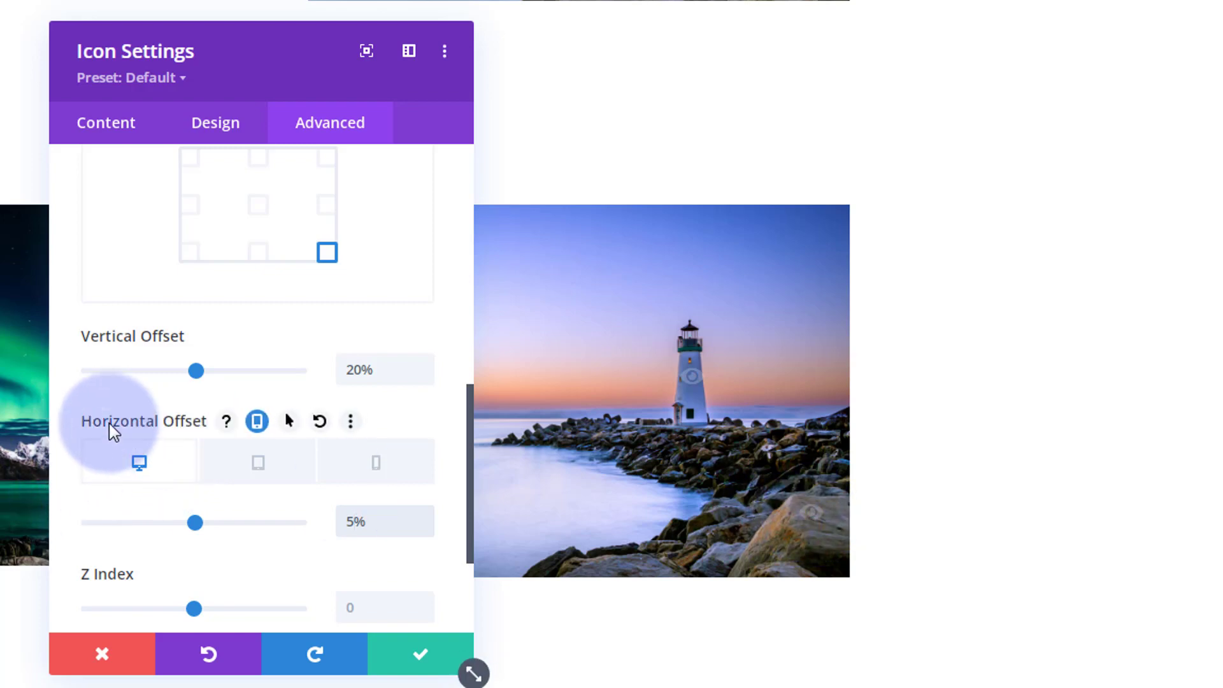
pyautogui.click(284, 422)
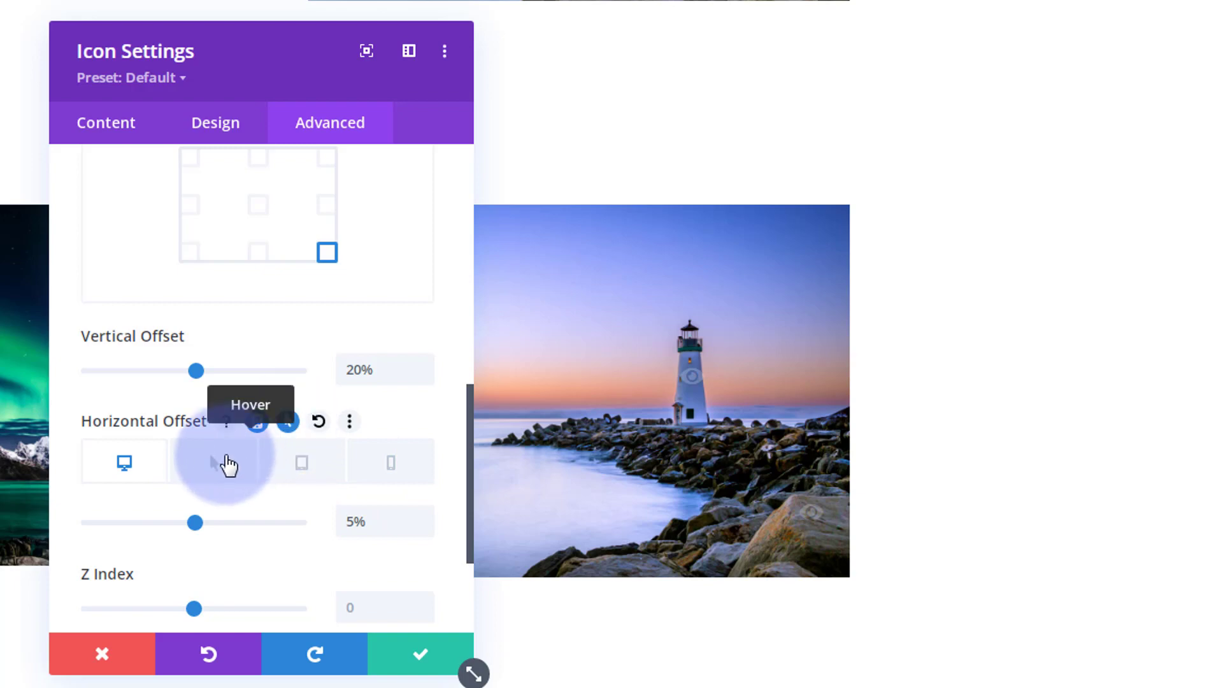
pyautogui.click(217, 471)
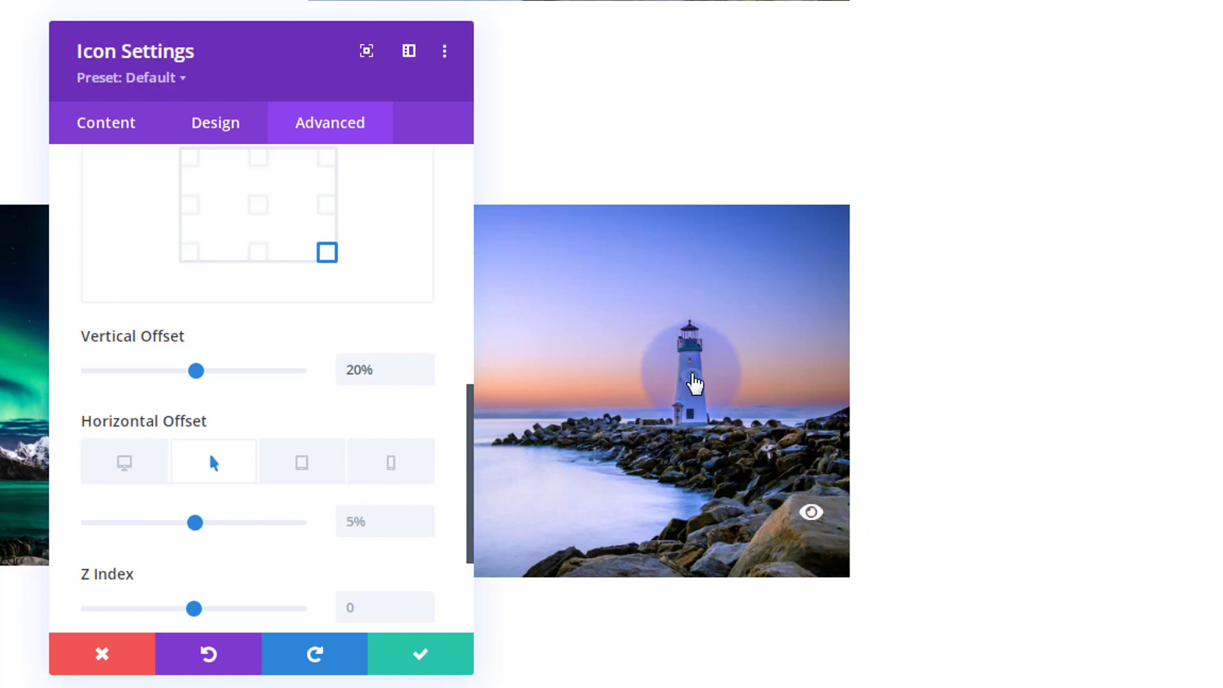
# Step: Change the duplicated icon's link URL to #midsec and save the icon settings
pyautogui.click(104, 136)
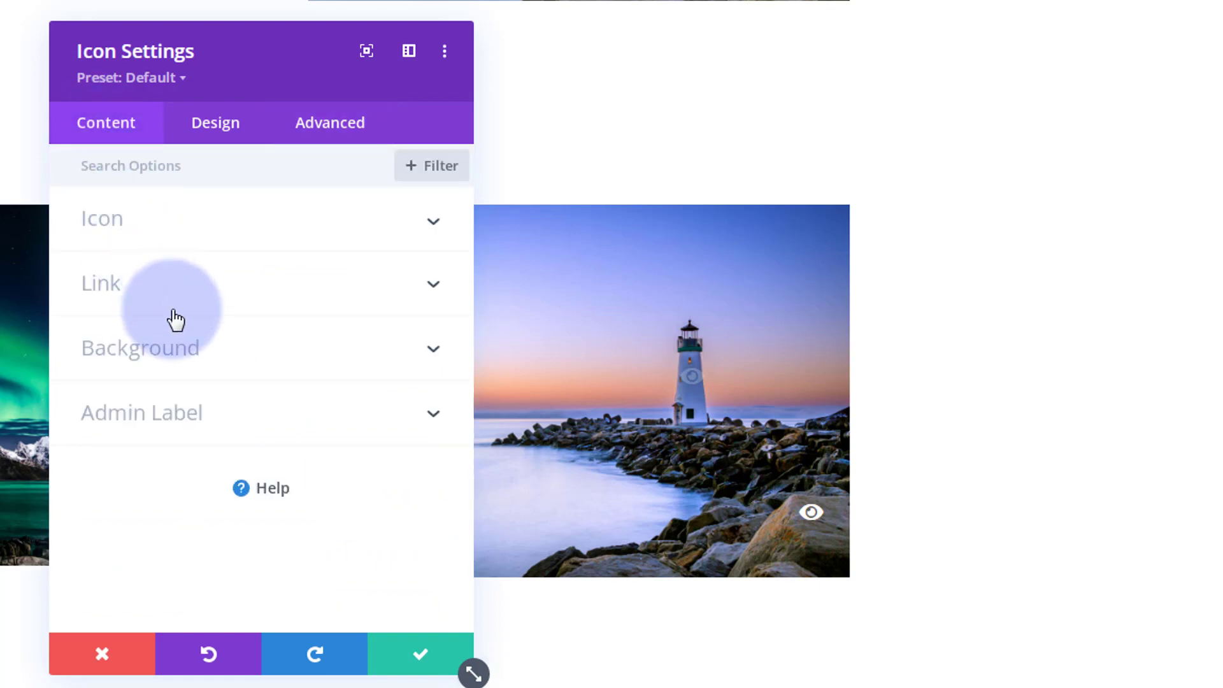
pyautogui.click(169, 290)
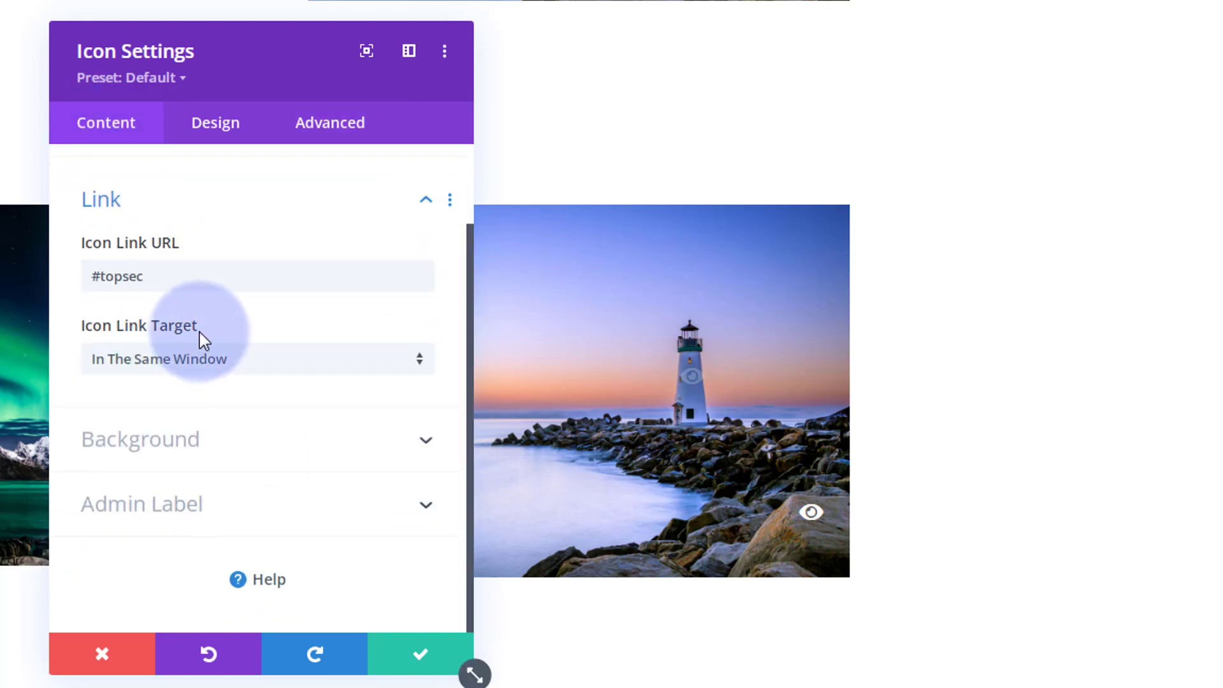
pyautogui.moveTo(101, 277); pyautogui.dragTo(122, 276)
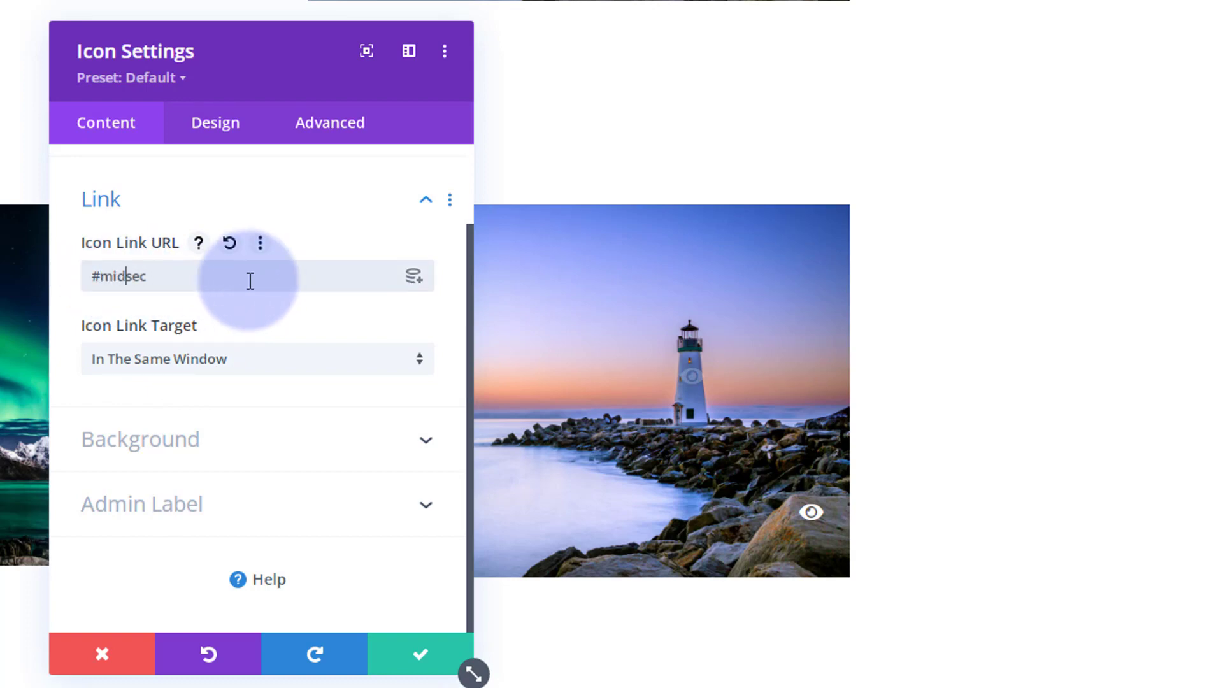
pyautogui.write('mid')
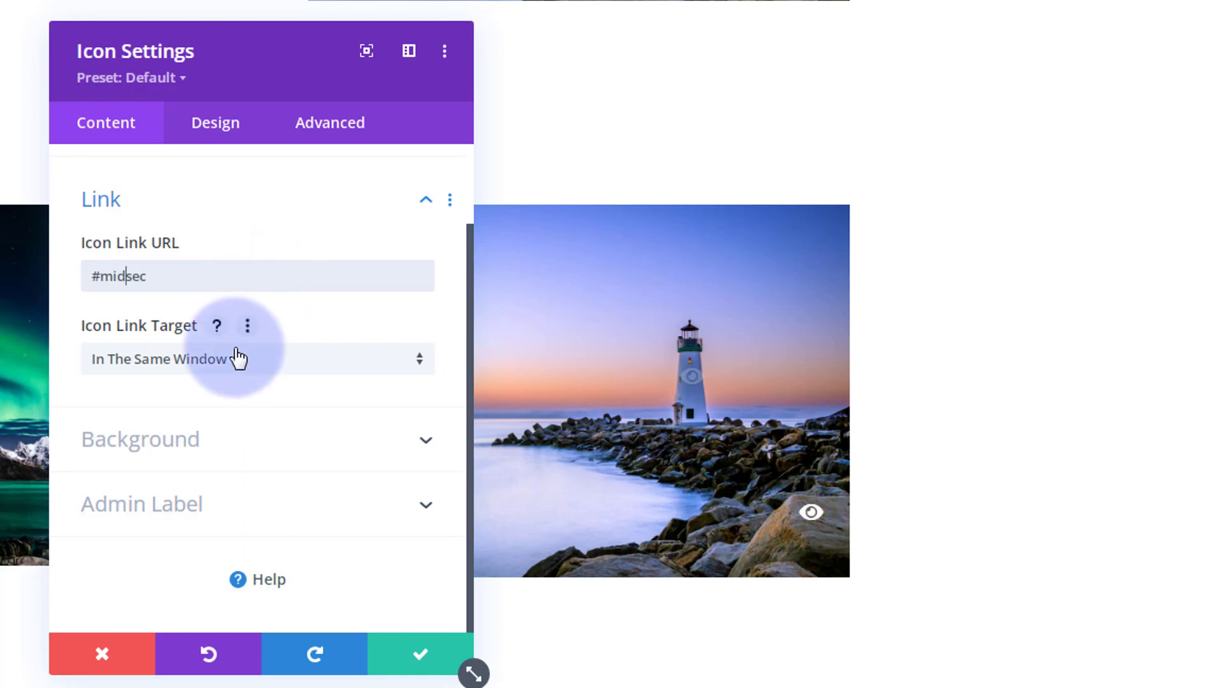
pyautogui.click(414, 663)
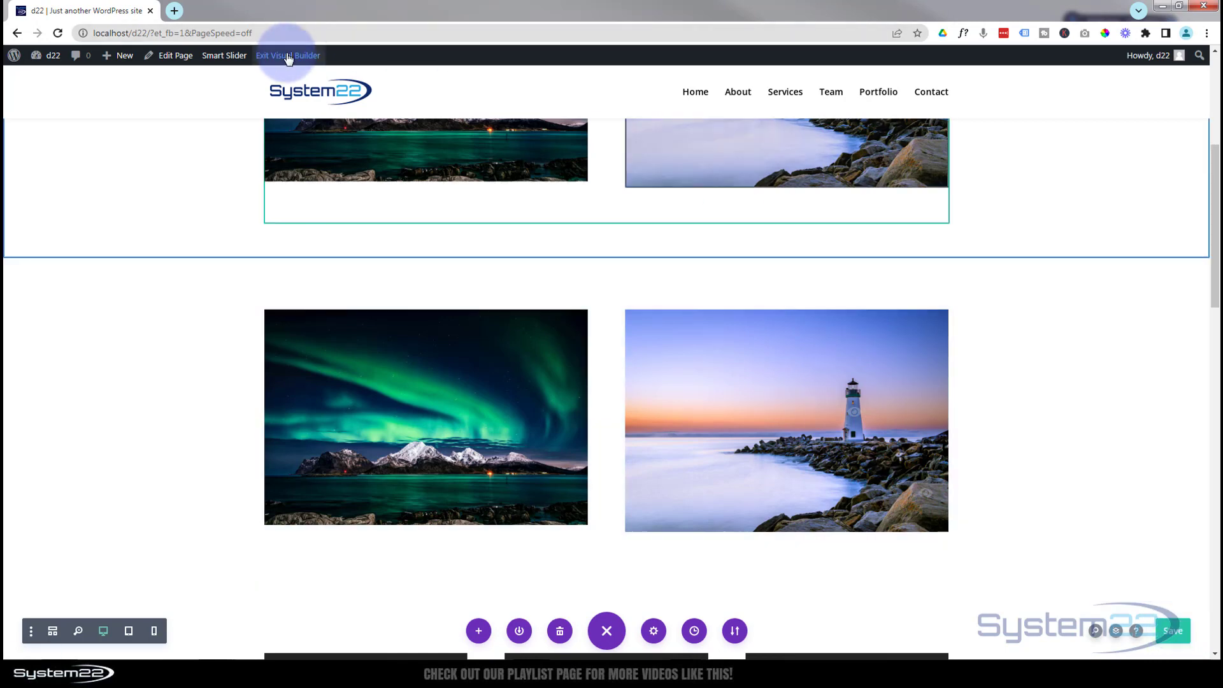
# Step: Exit the Visual Builder and test the lower lighthouse image's lightbox on the live page, closing the enlarged image
pyautogui.click(288, 56)
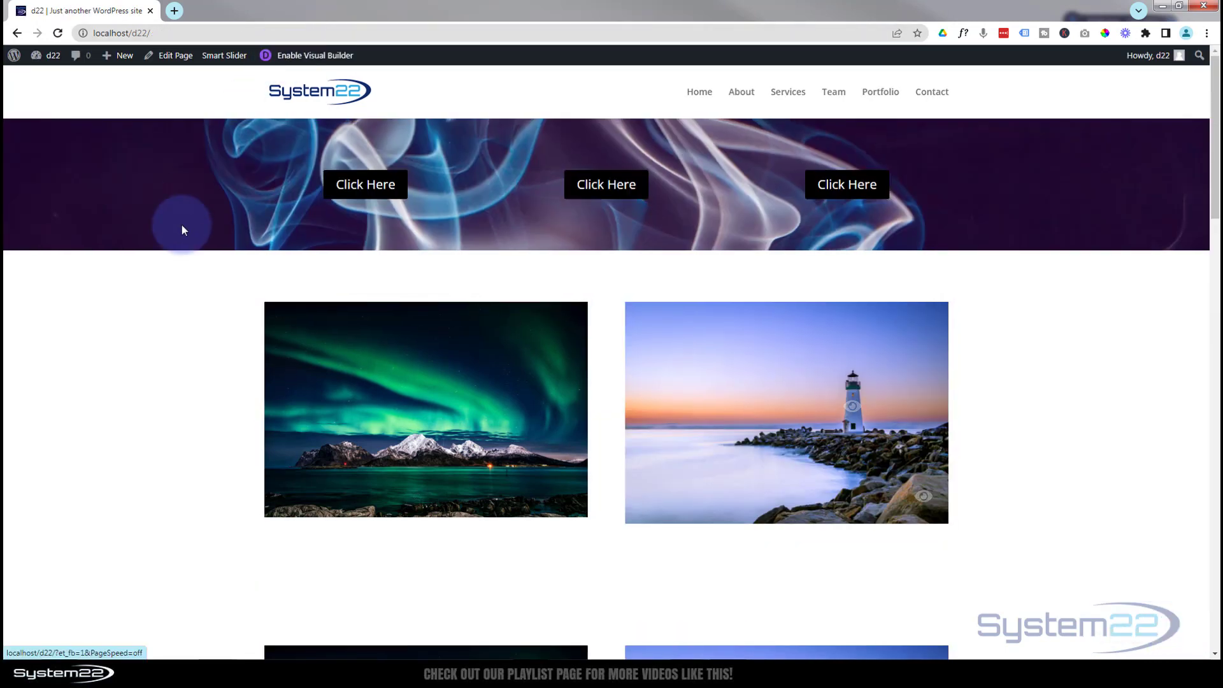
pyautogui.scroll(-5, 184, 228)
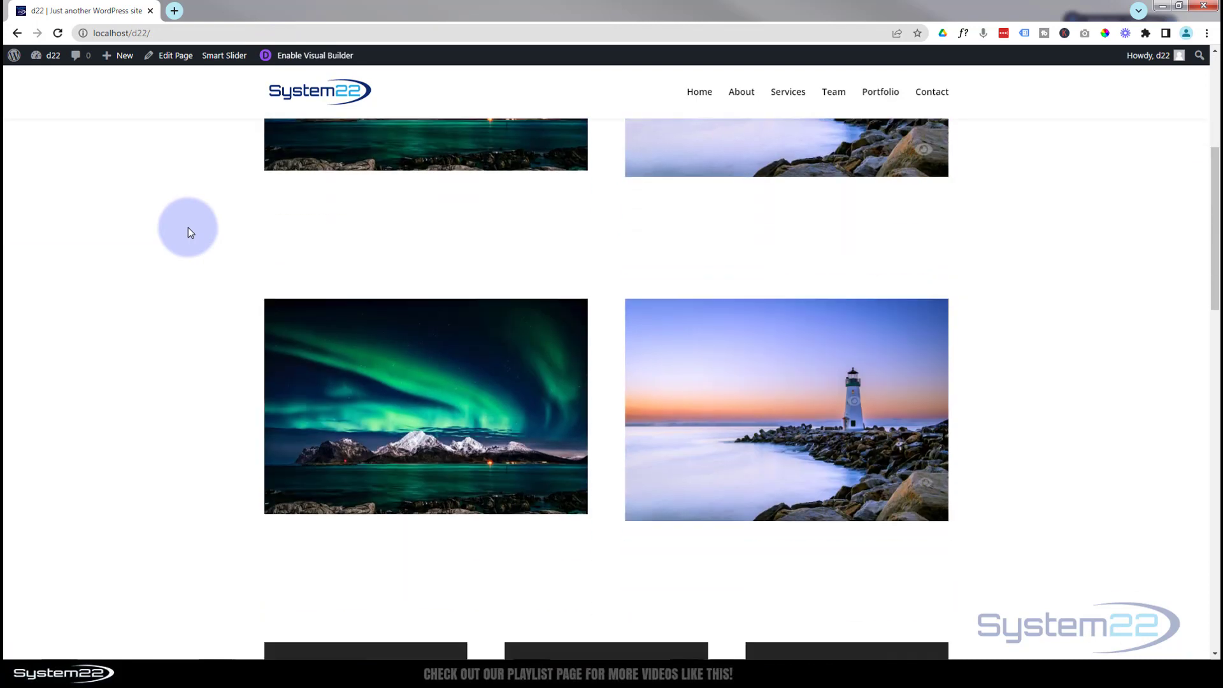
pyautogui.scroll(-1, 188, 230)
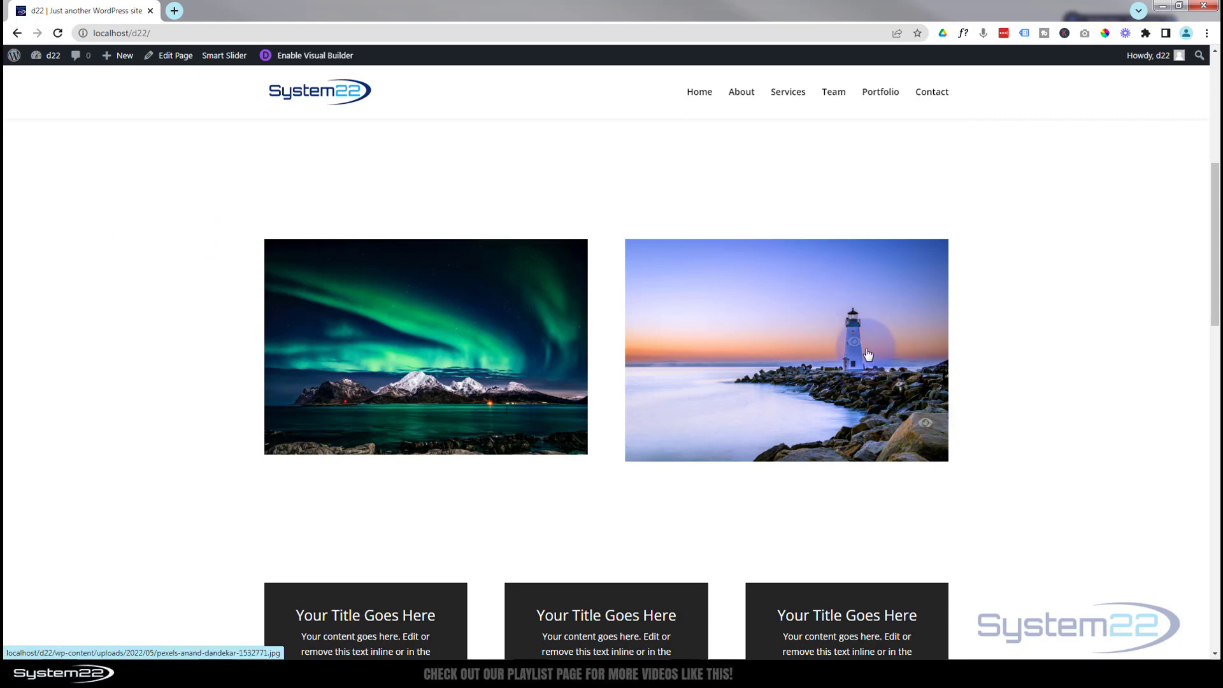
pyautogui.click(726, 335)
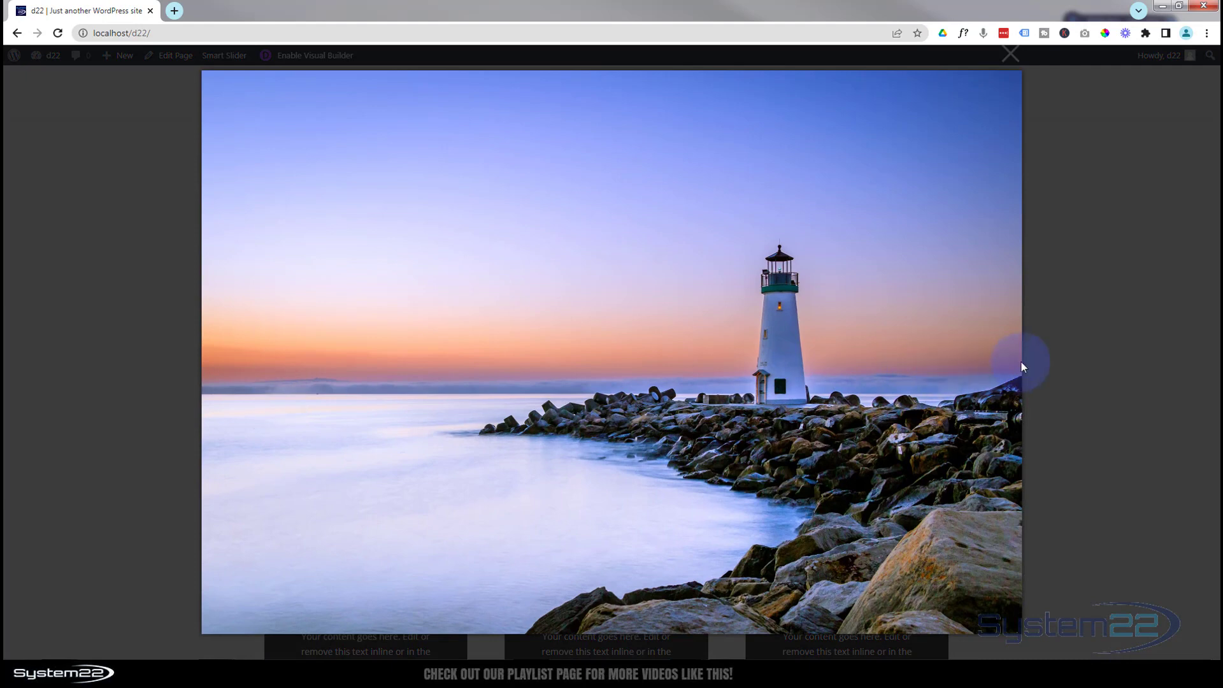
pyautogui.click(1100, 346)
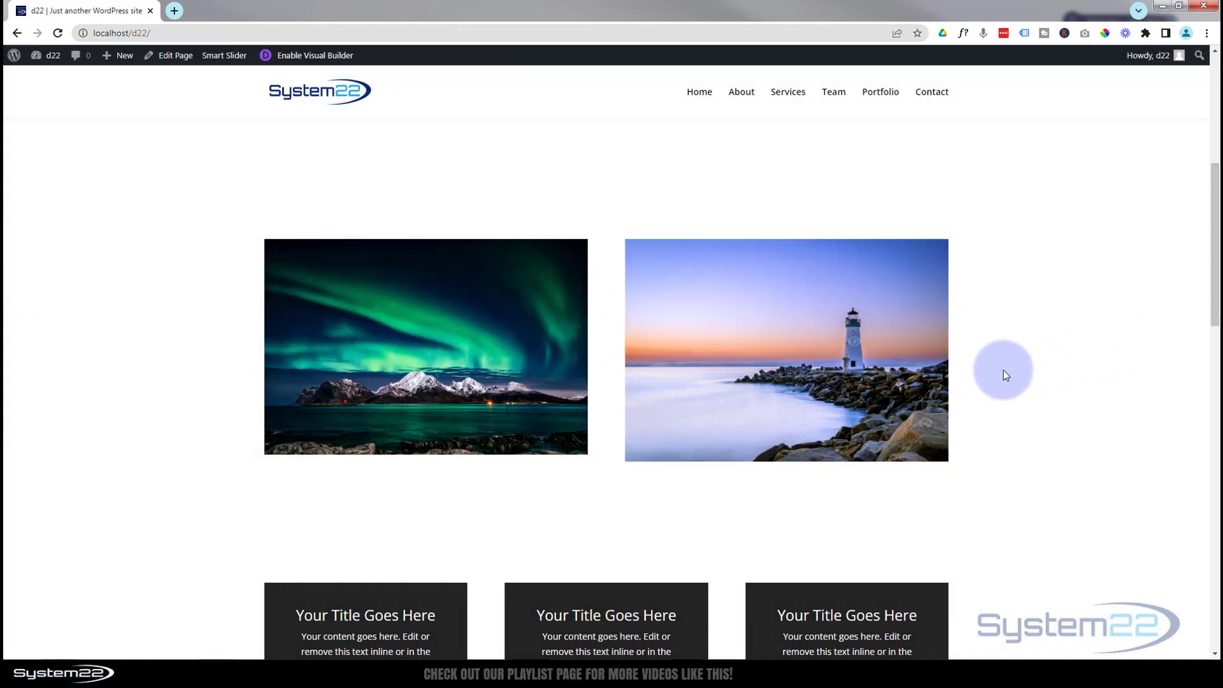
# Step: Test the tower icon's link and the rock icon's link on the lower lighthouse image, returning to the image
pyautogui.click(855, 346)
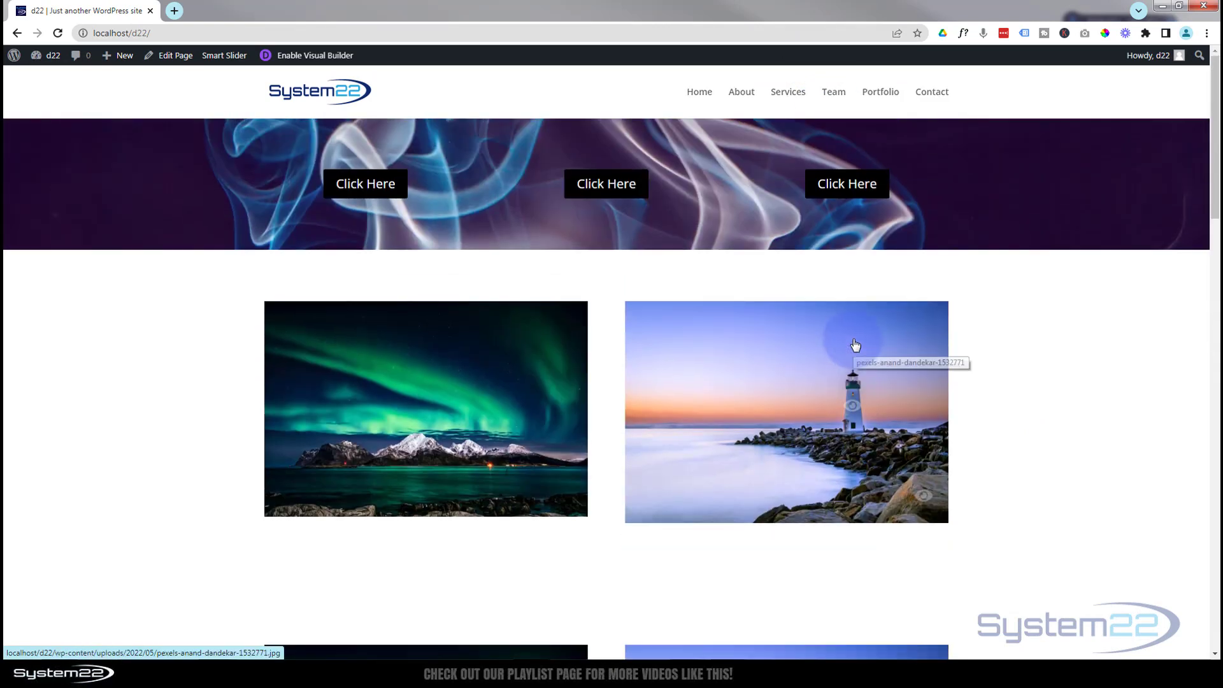
pyautogui.scroll(-5, 854, 335)
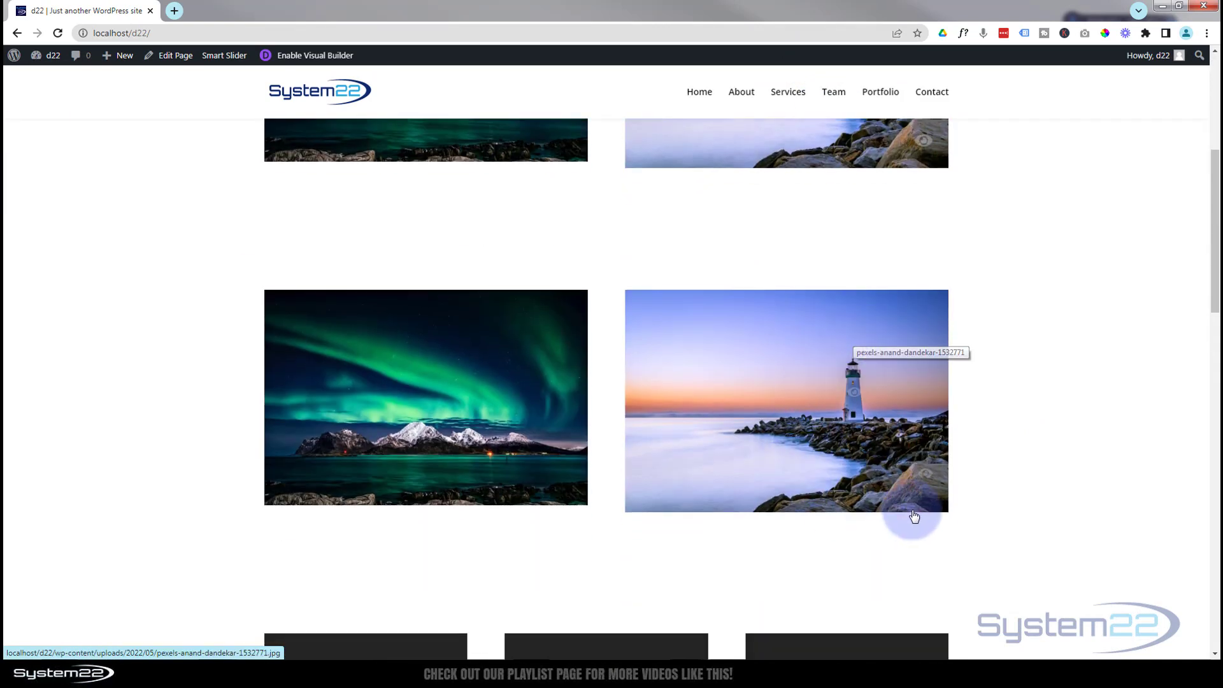
pyautogui.click(927, 477)
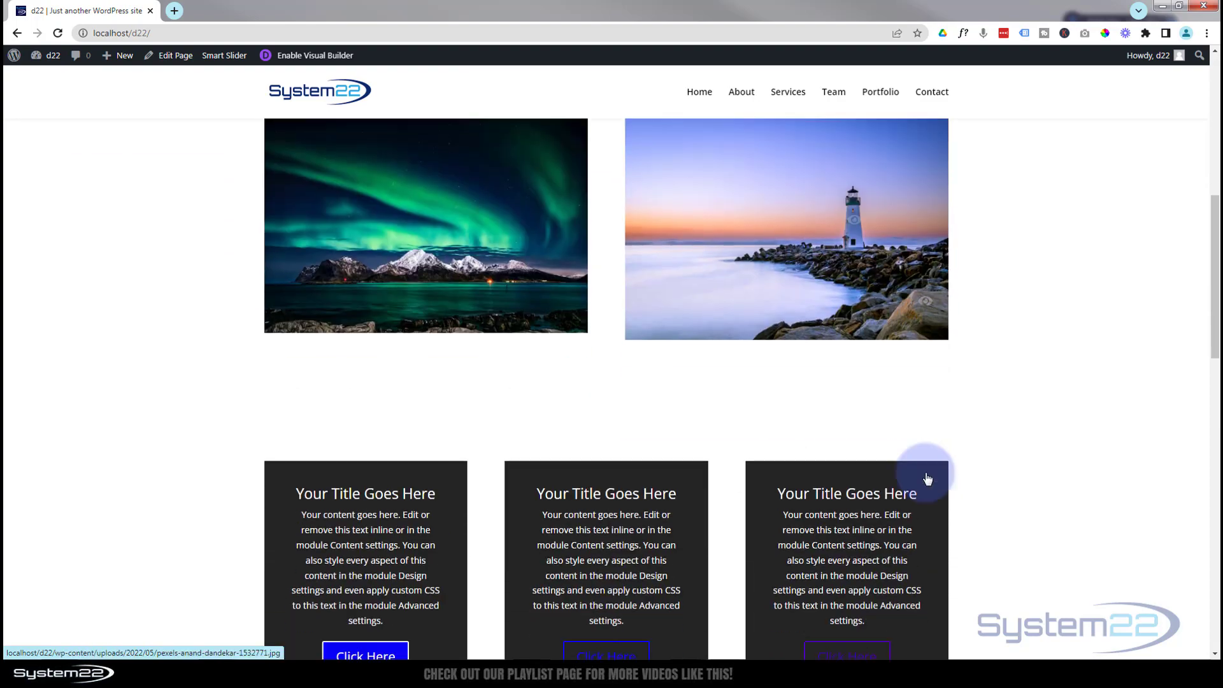
pyautogui.scroll(6, 938, 518)
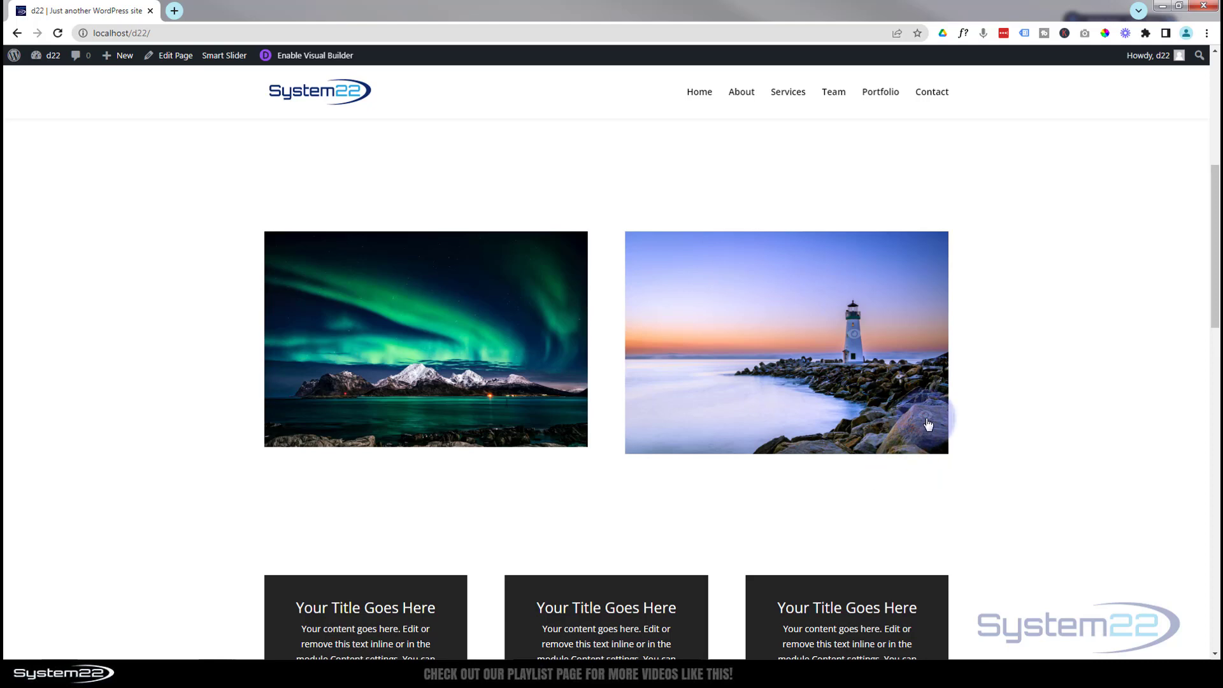
# Step: Follow the tower and rock icon links once more, finishing back at the lower lighthouse image
pyautogui.click(857, 337)
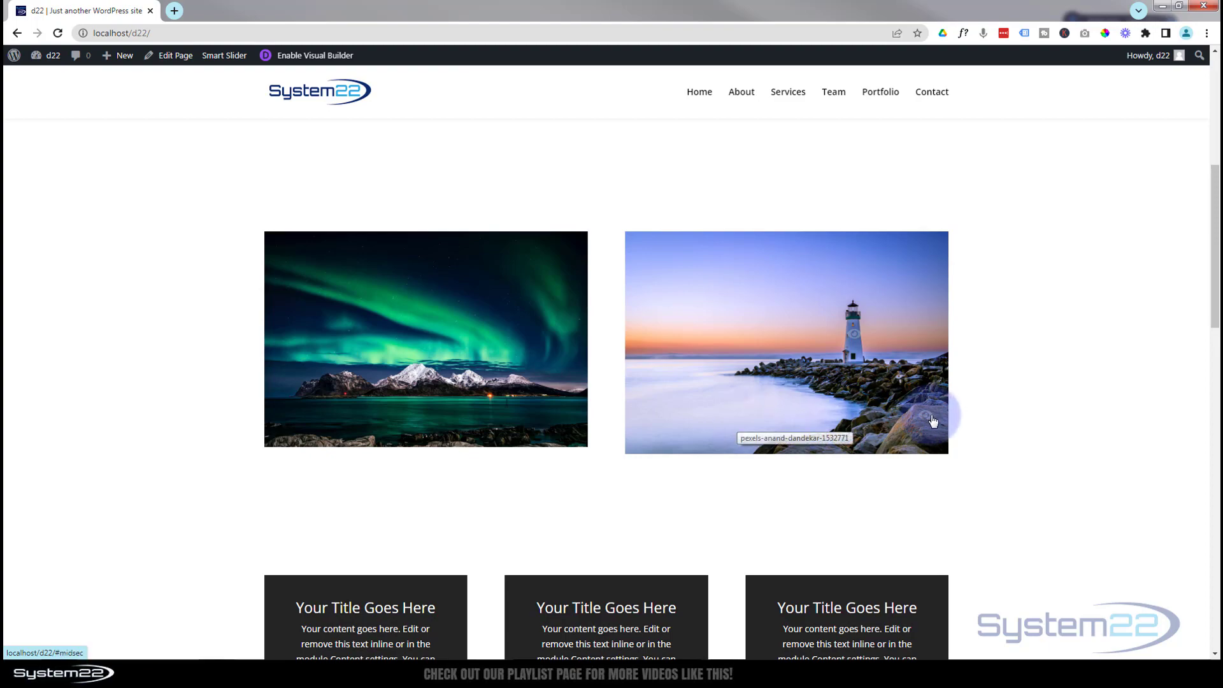
pyautogui.click(854, 338)
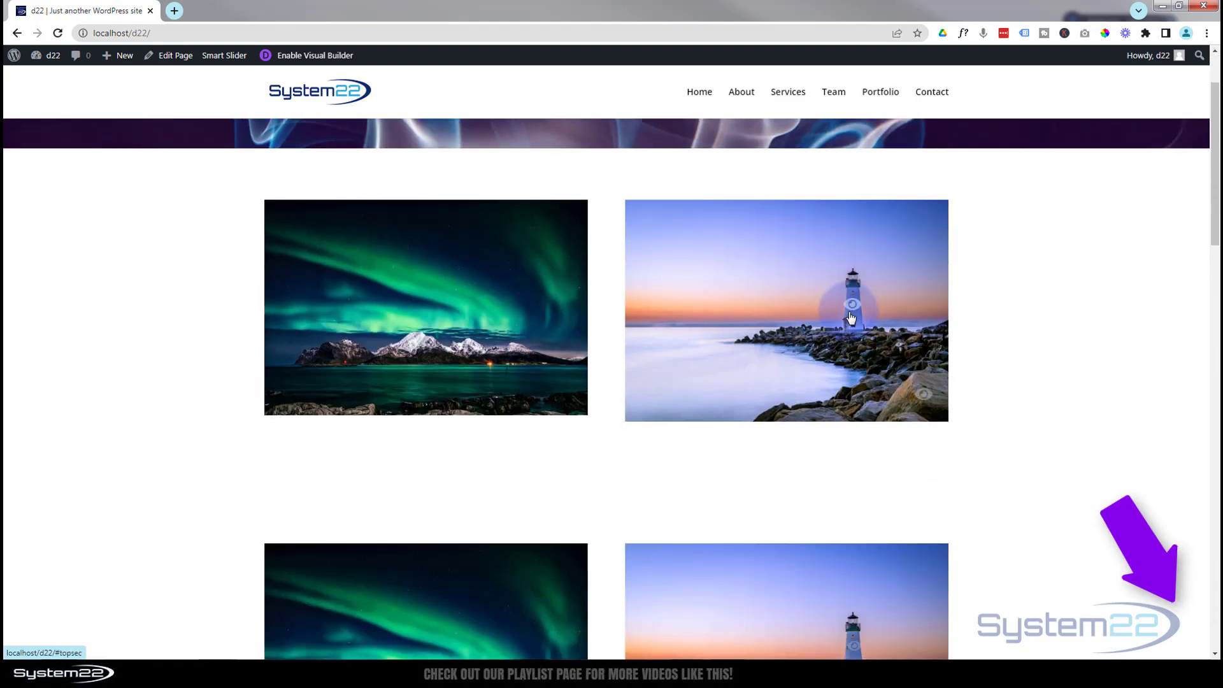
pyautogui.scroll(-5, 851, 317)
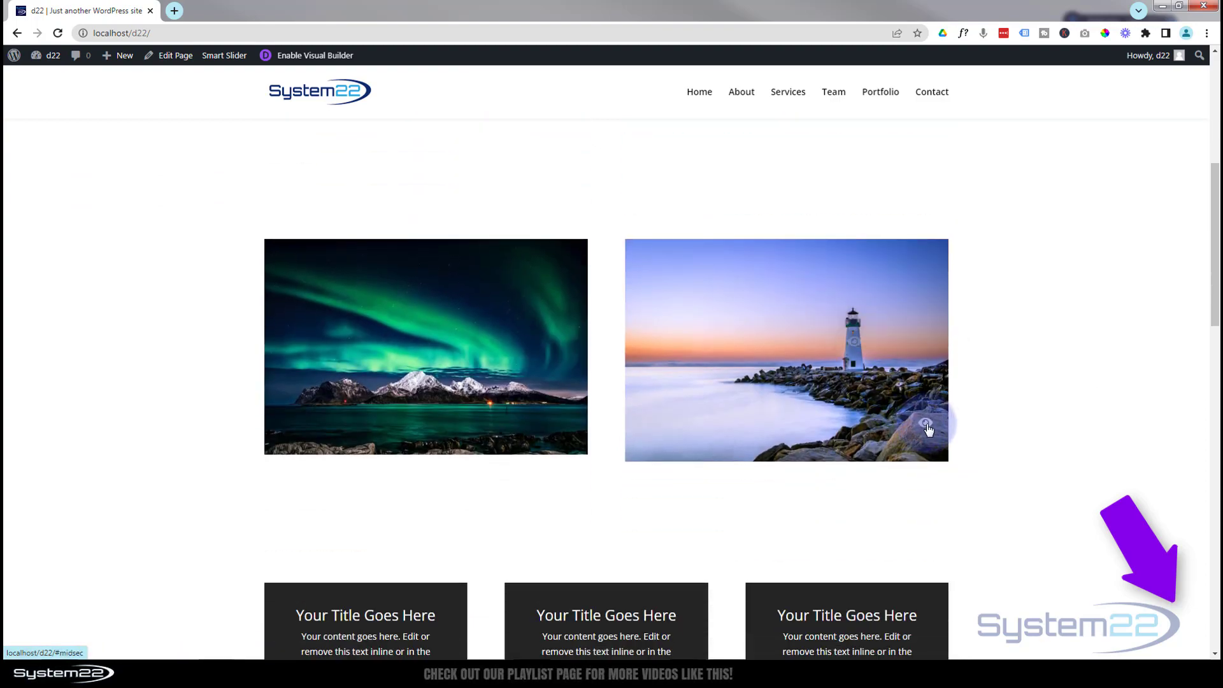
pyautogui.click(927, 429)
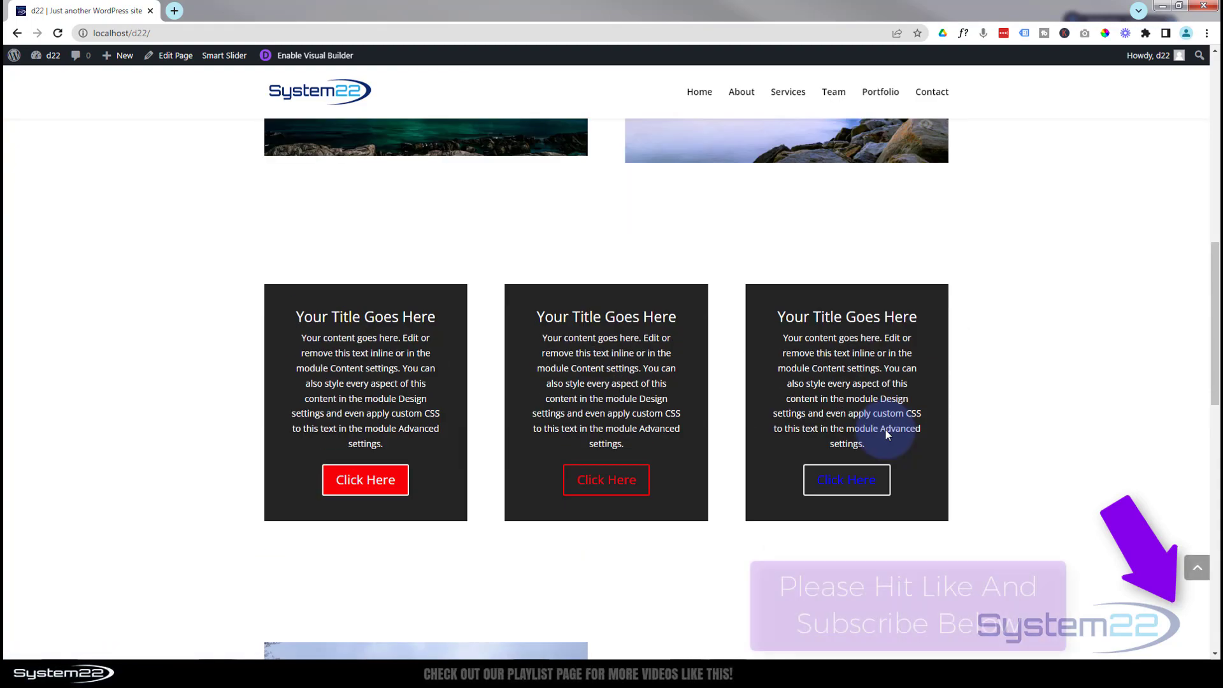
pyautogui.scroll(3, 887, 435)
pyautogui.click(1043, 460)
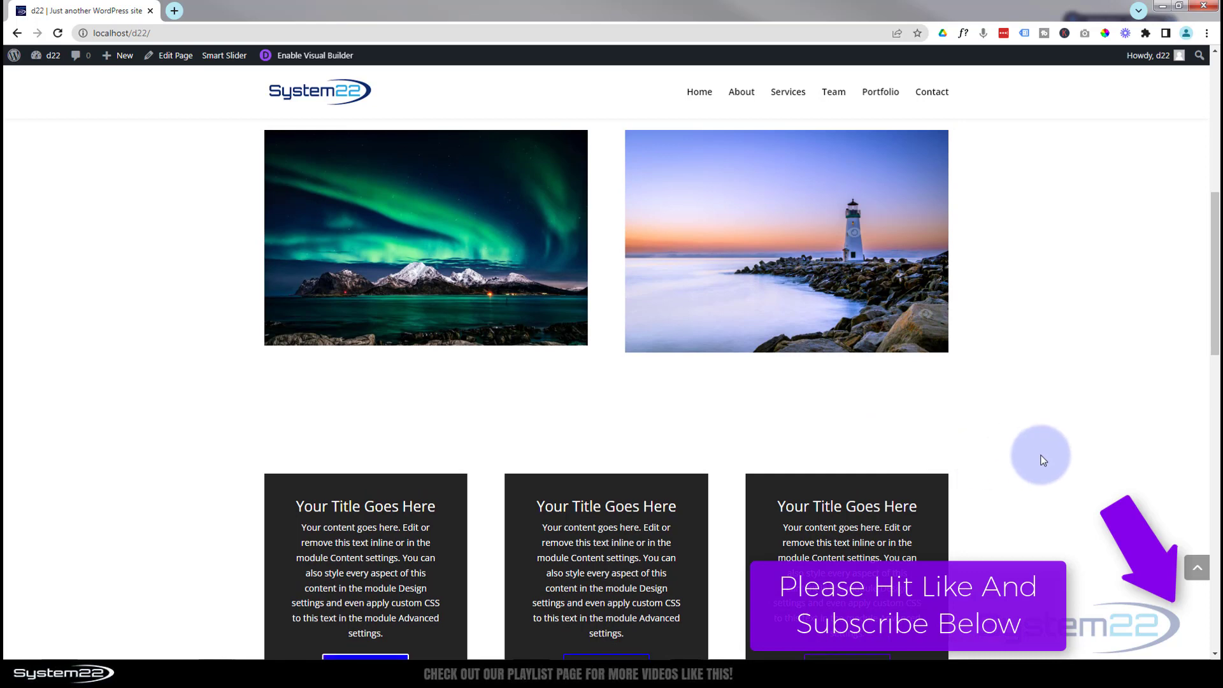
pyautogui.scroll(1, 1043, 460)
pyautogui.scroll(1, 1043, 460)
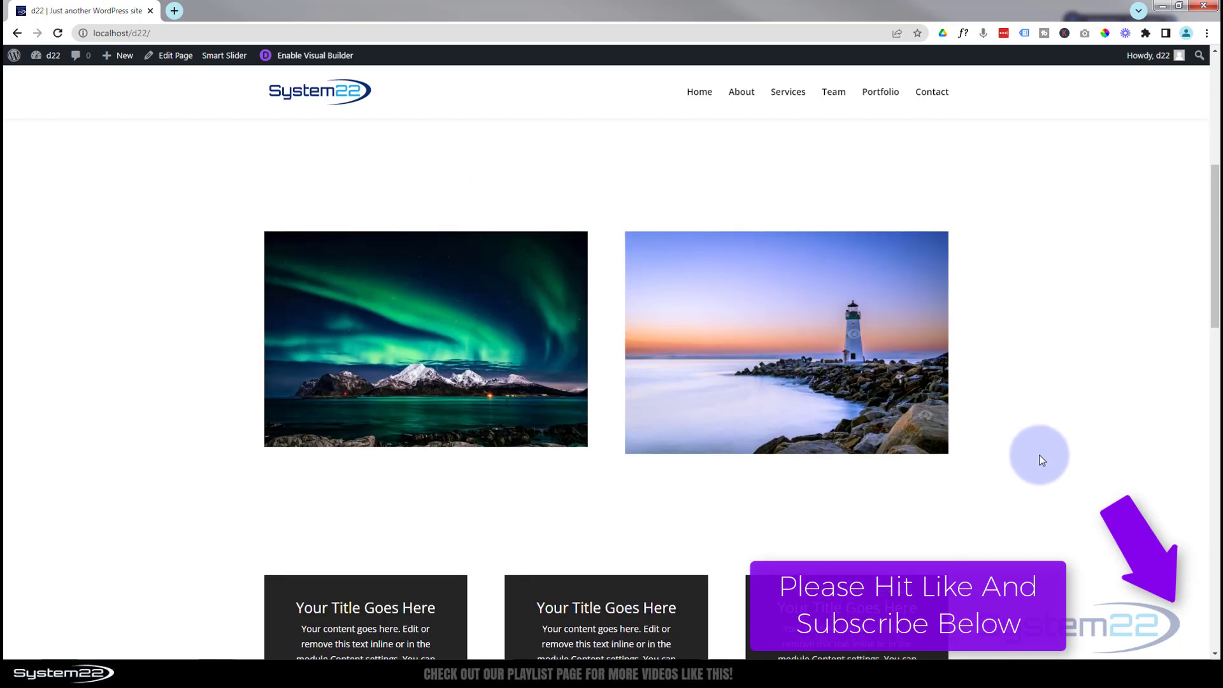